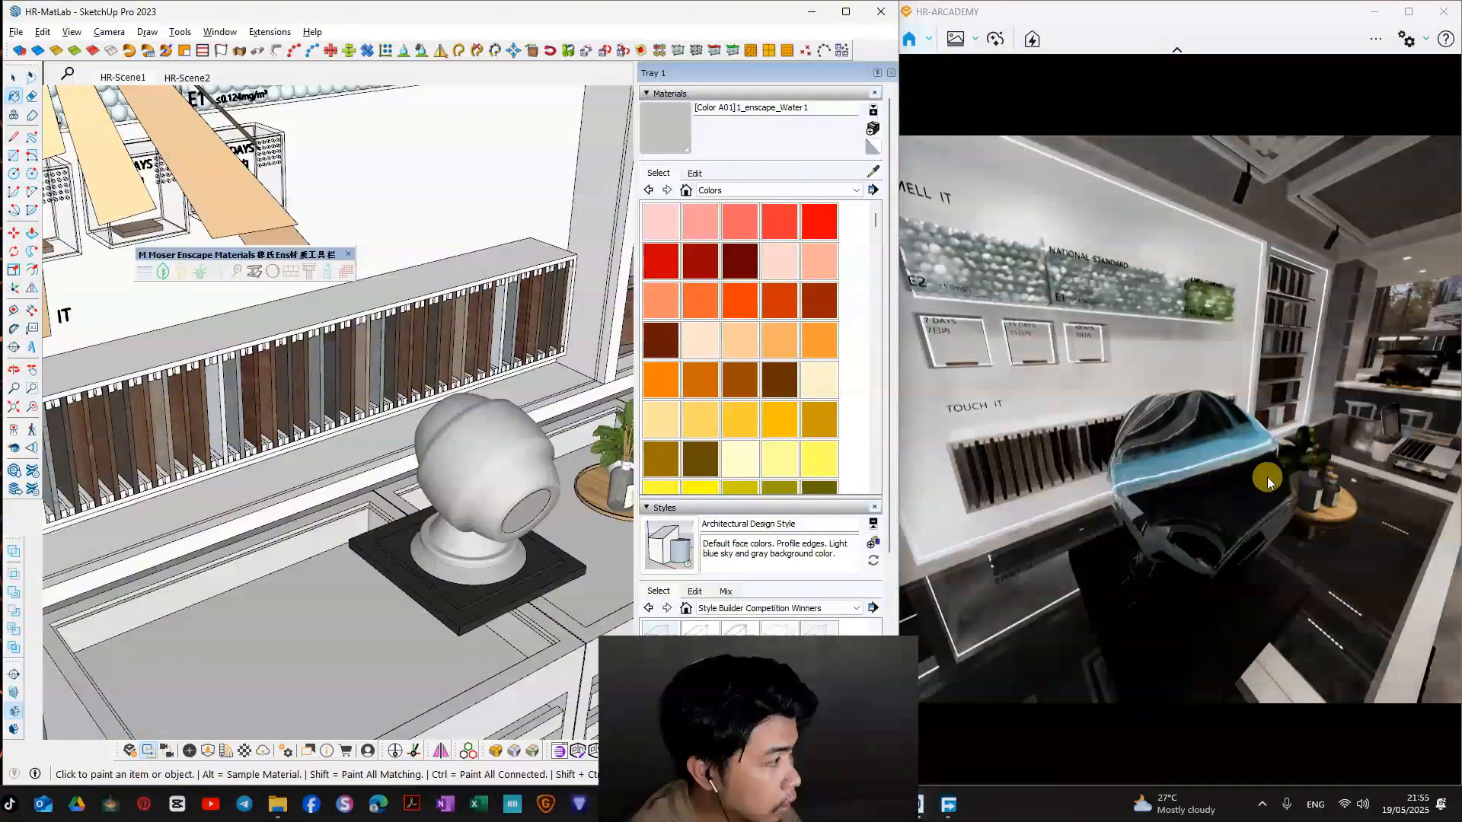
Step: Reposition the floating M Moser Enscape Materials palette over the wall and show the Colors material collection
right_drag(1267, 479, 1192, 430)
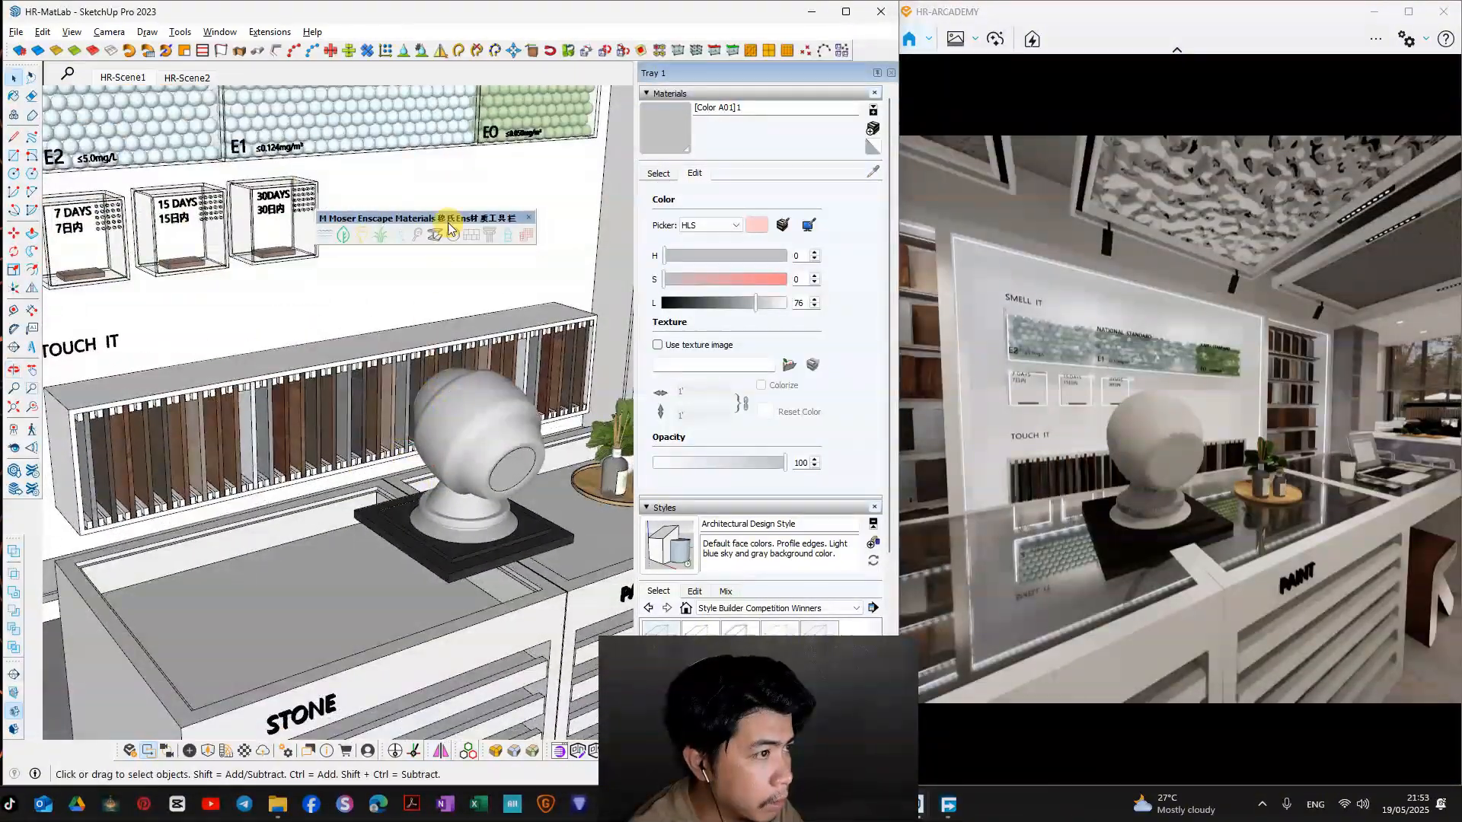
drag(440, 218, 237, 217)
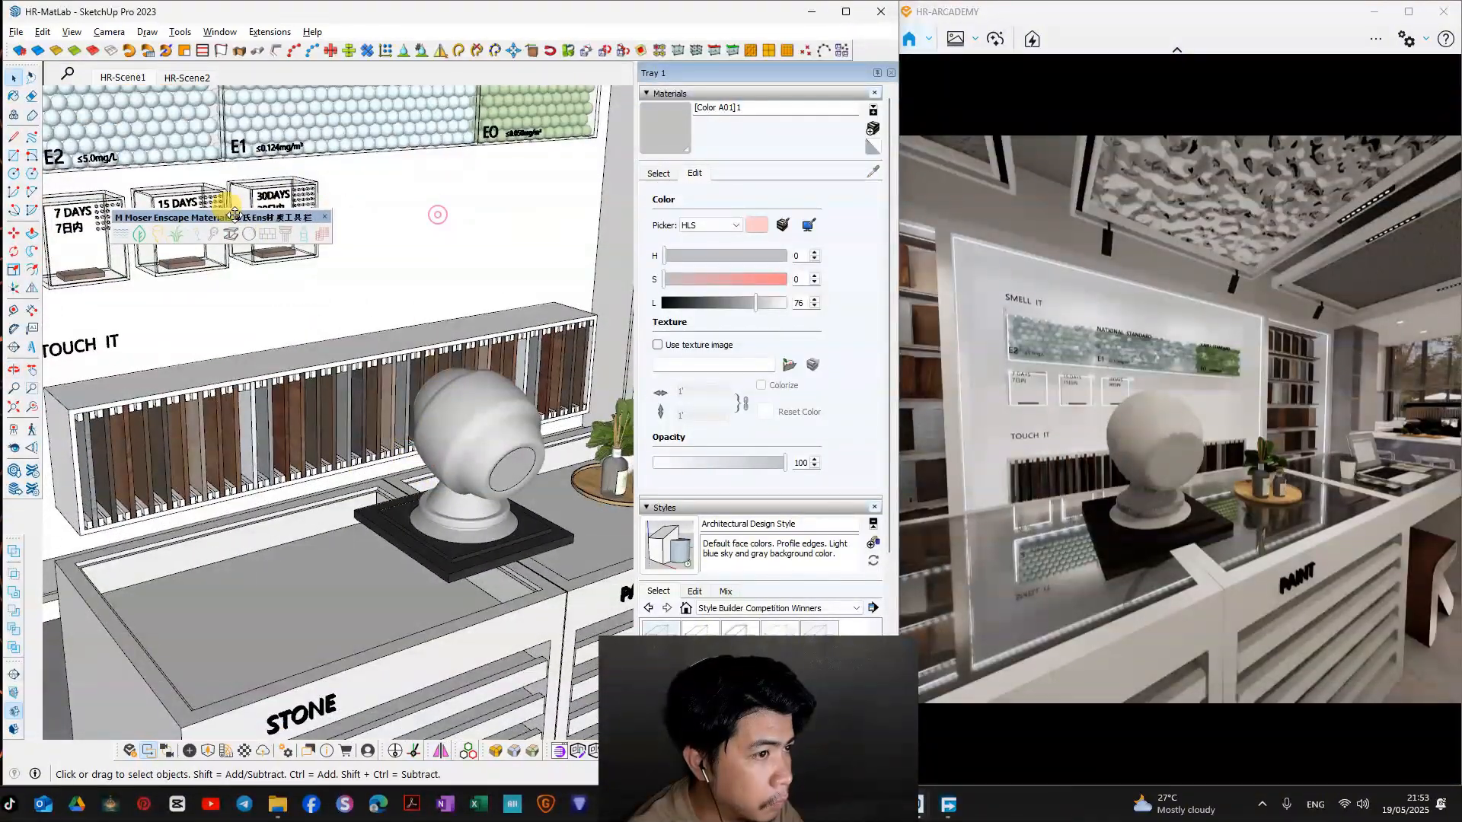
mouse_move(364, 340)
middle_down()
mouse_move(474, 310)
mouse_move(327, 327)
mouse_move(453, 369)
middle_up()
click(659, 173)
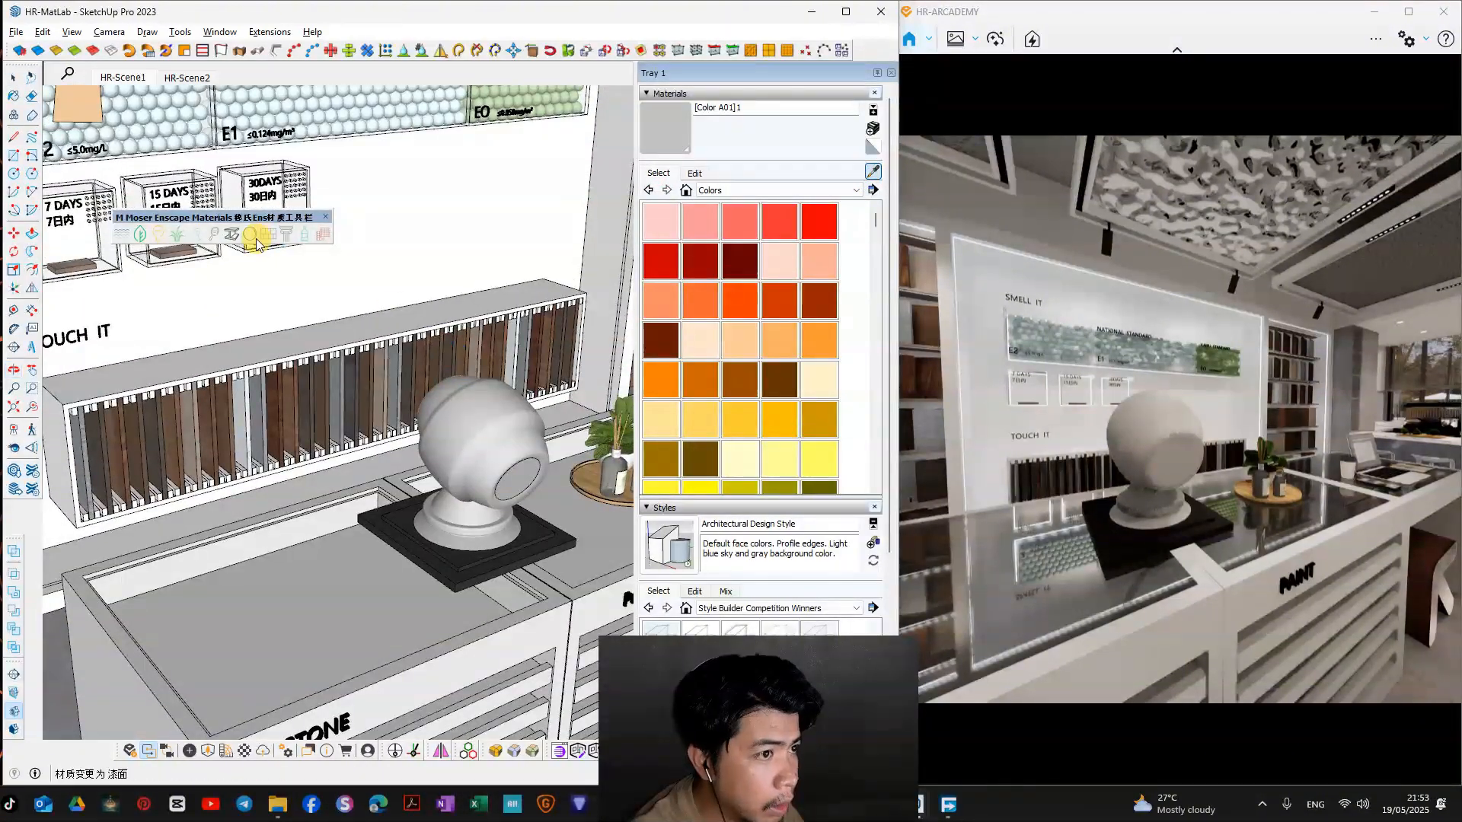
drag(251, 218, 293, 276)
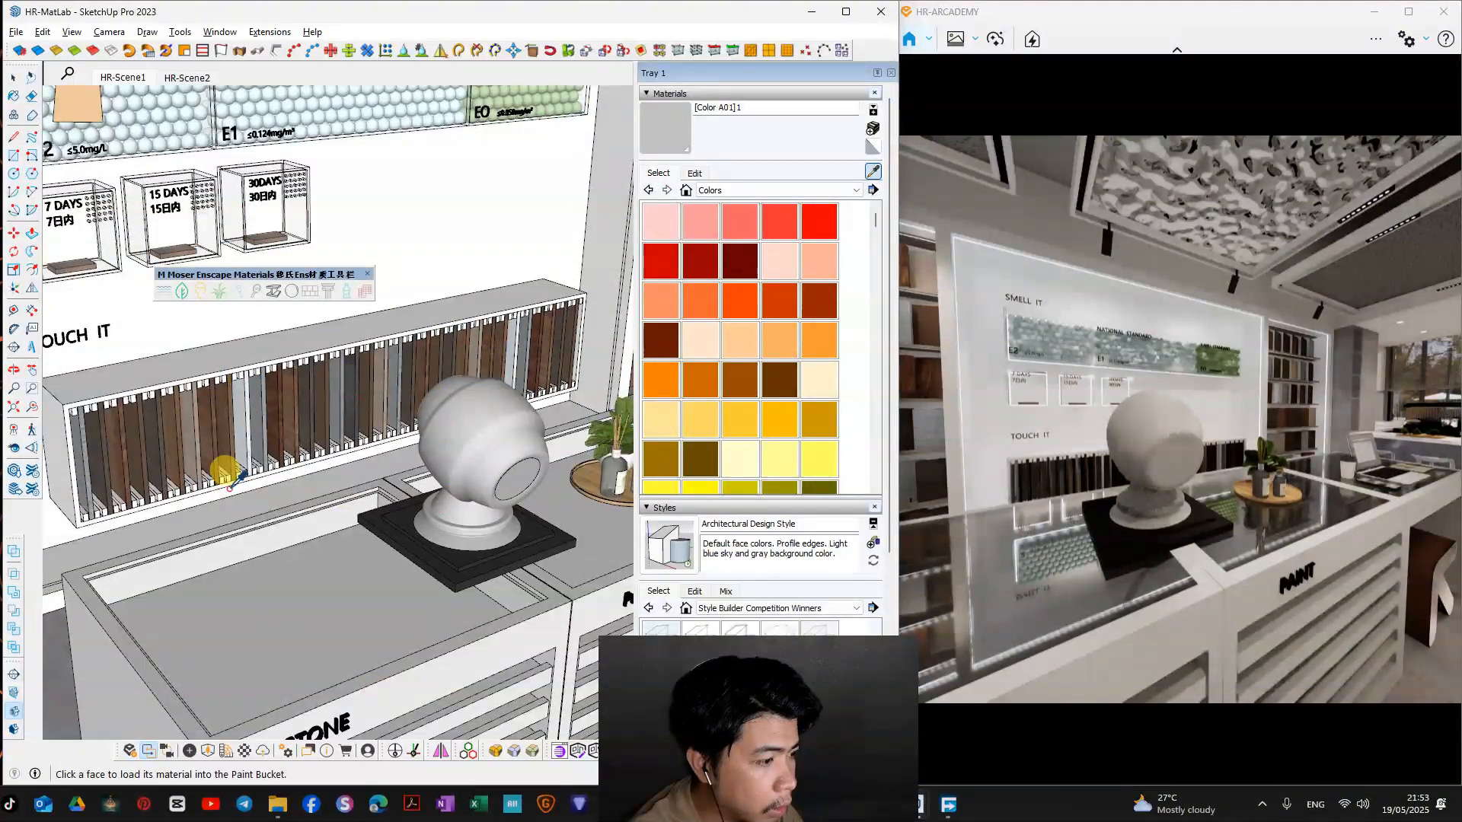
middle_drag(330, 404, 313, 356)
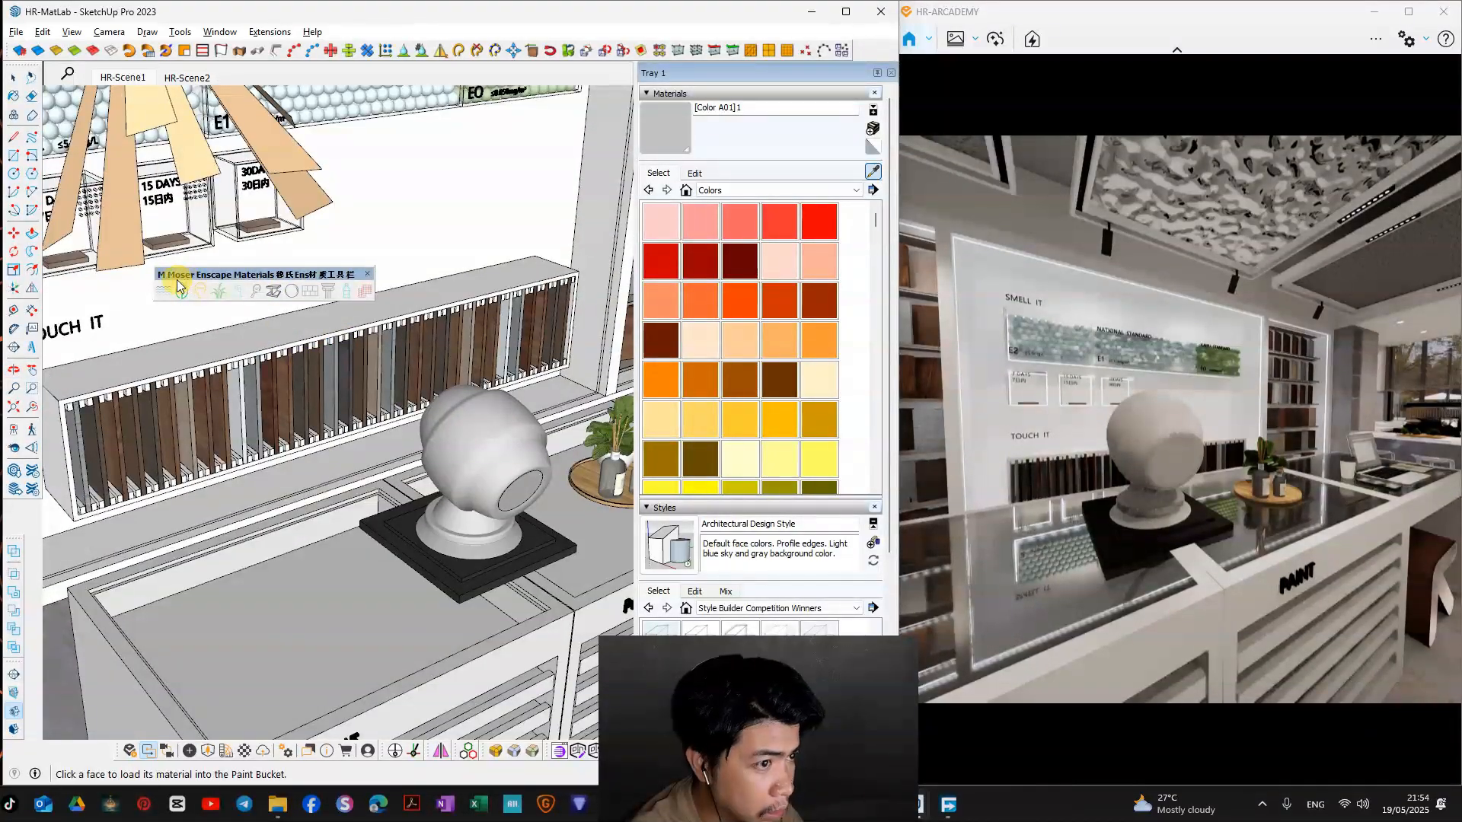
middle_drag(404, 338, 493, 449)
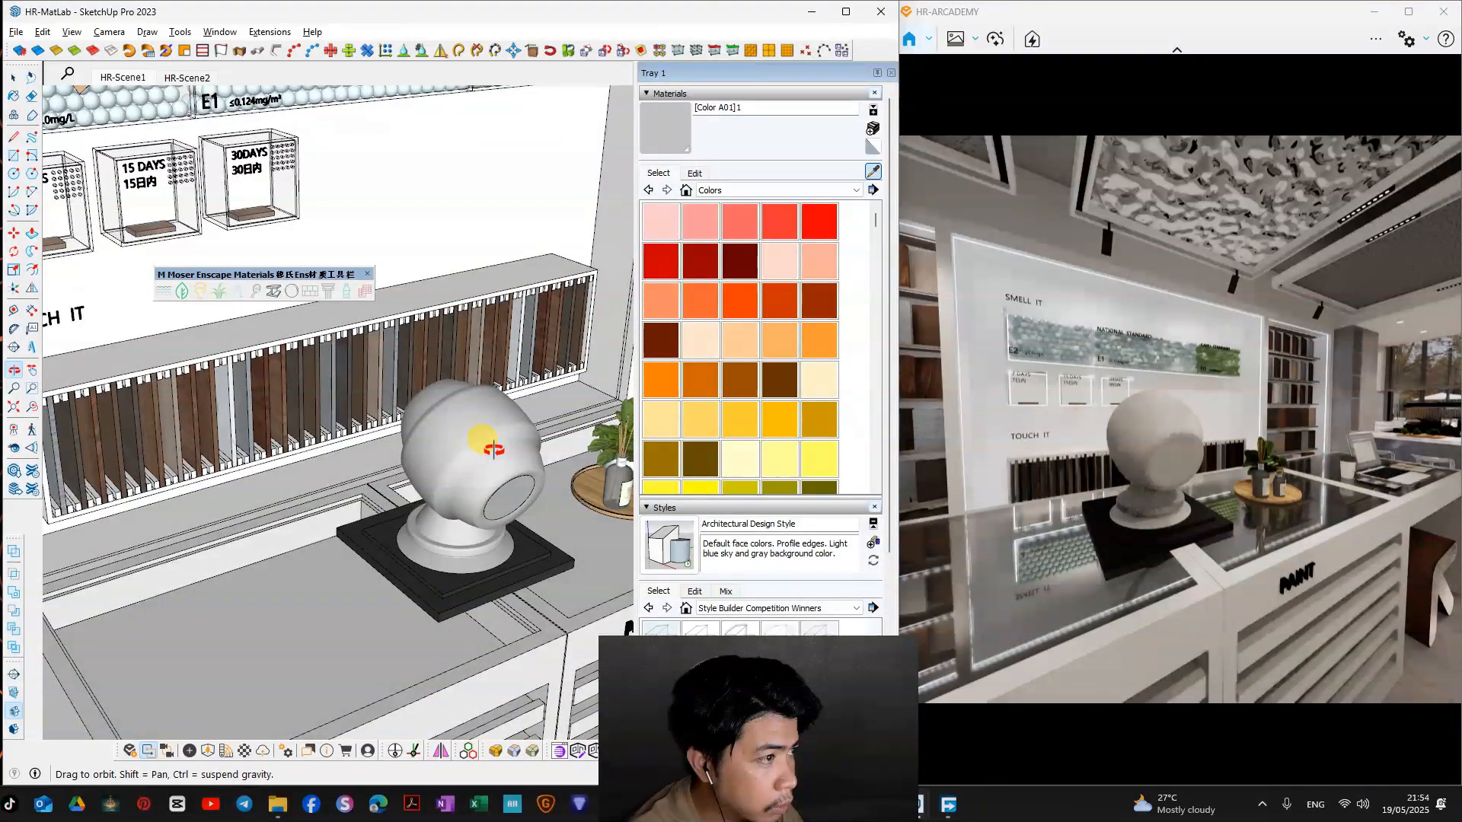
Step: Rename the preview ball's material as "[Color A01]1 metal" and inspect the ball up close in the Enscape render
click(504, 451)
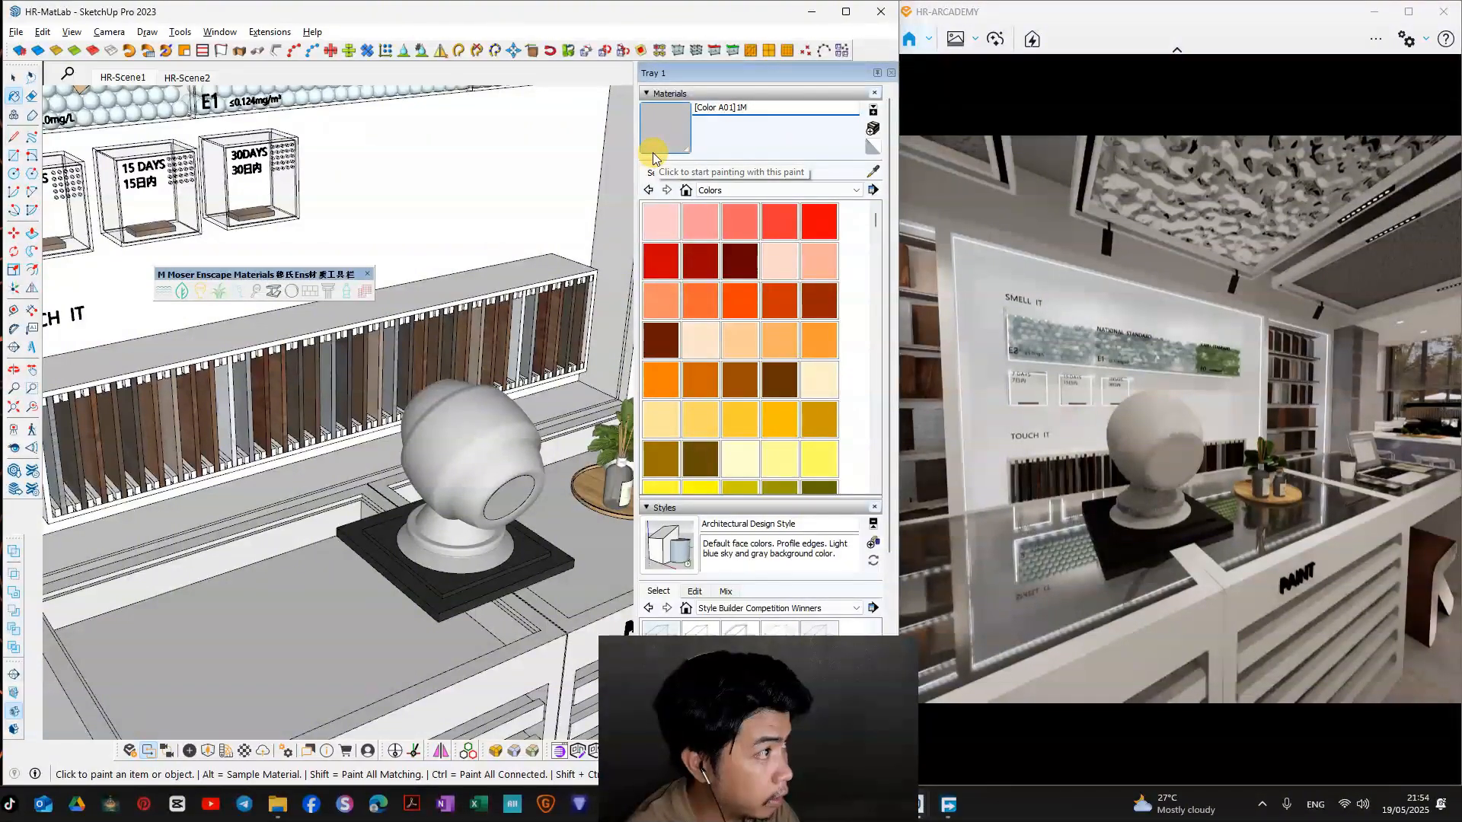
text(ta)
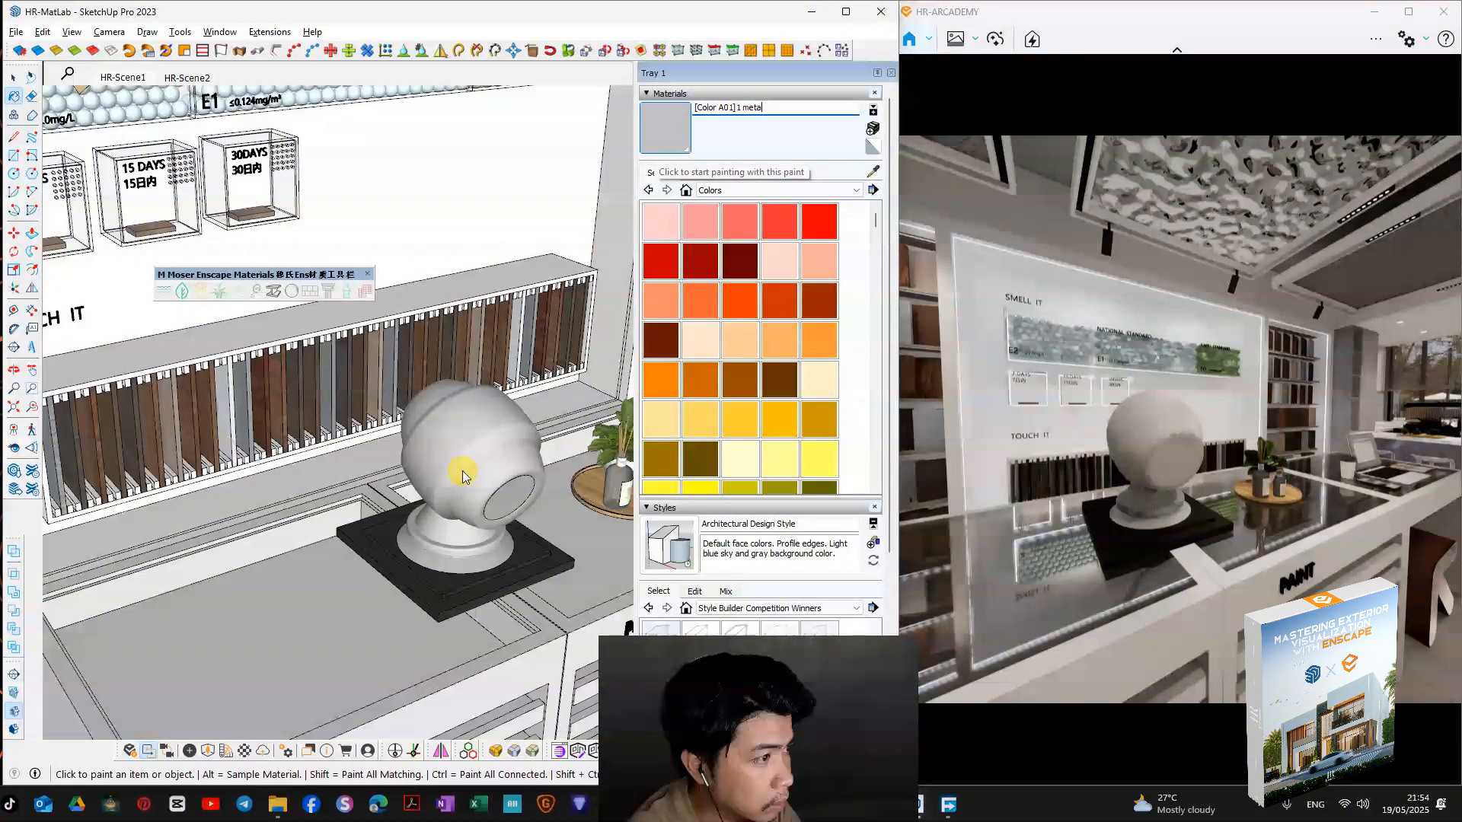
key(l)
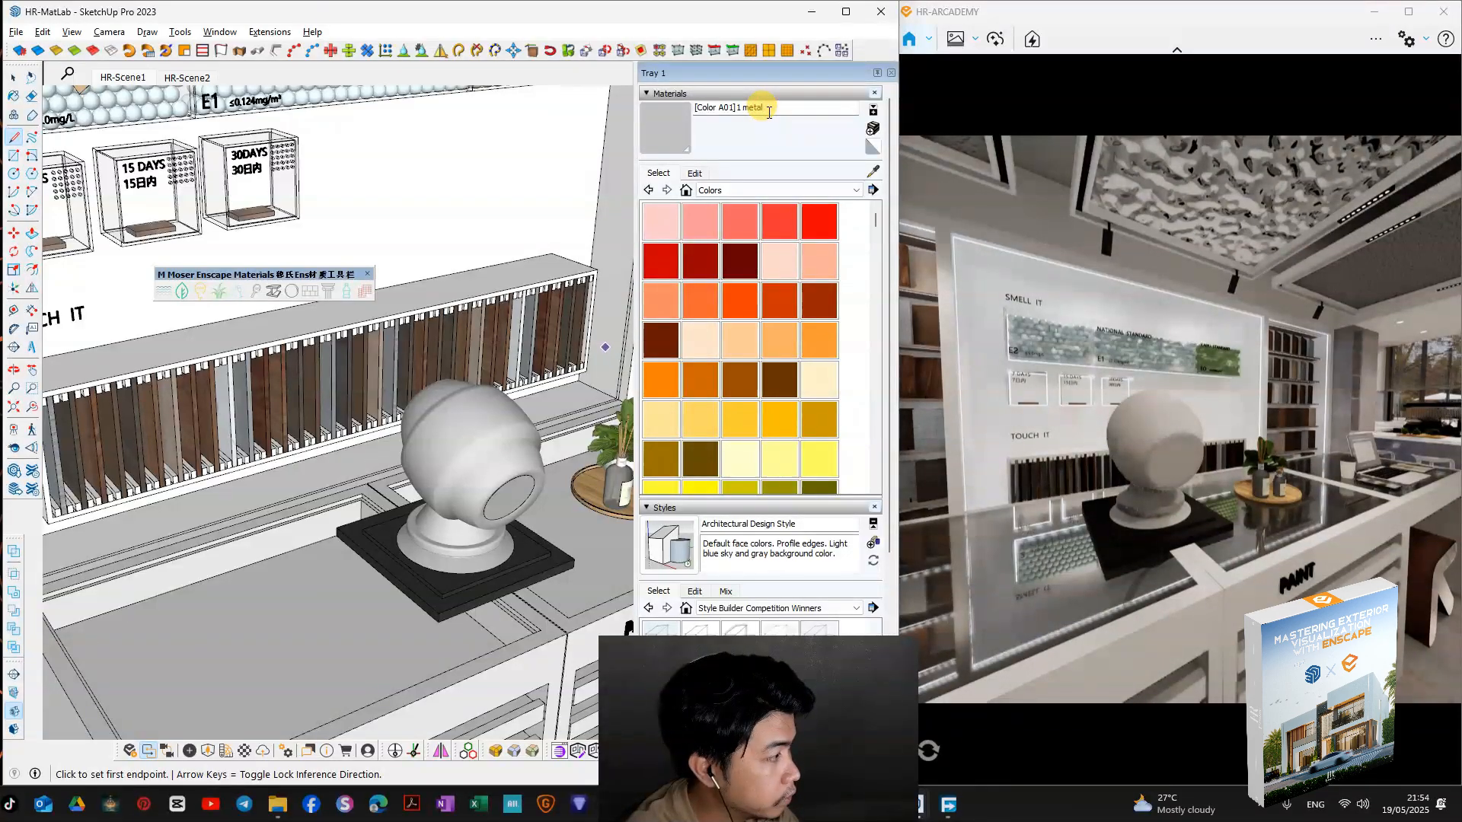
key(w)
right_drag(1205, 364, 1264, 411)
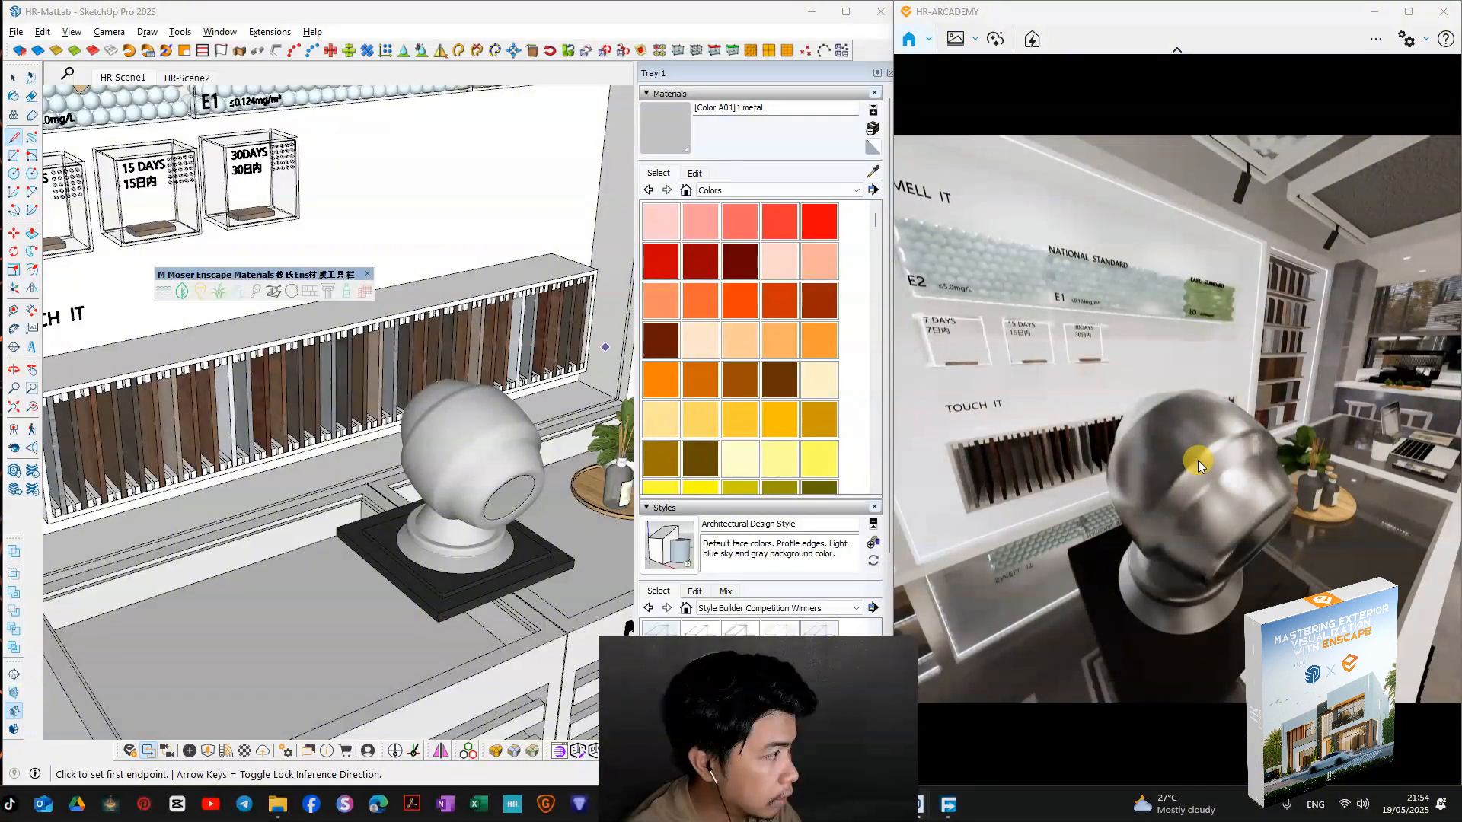
Step: Undo the metal keyword added to the preview ball's material name
middle_drag(492, 418, 501, 452)
key(ctrl+z)
key(ctrl+z)
key(ctrl+z)
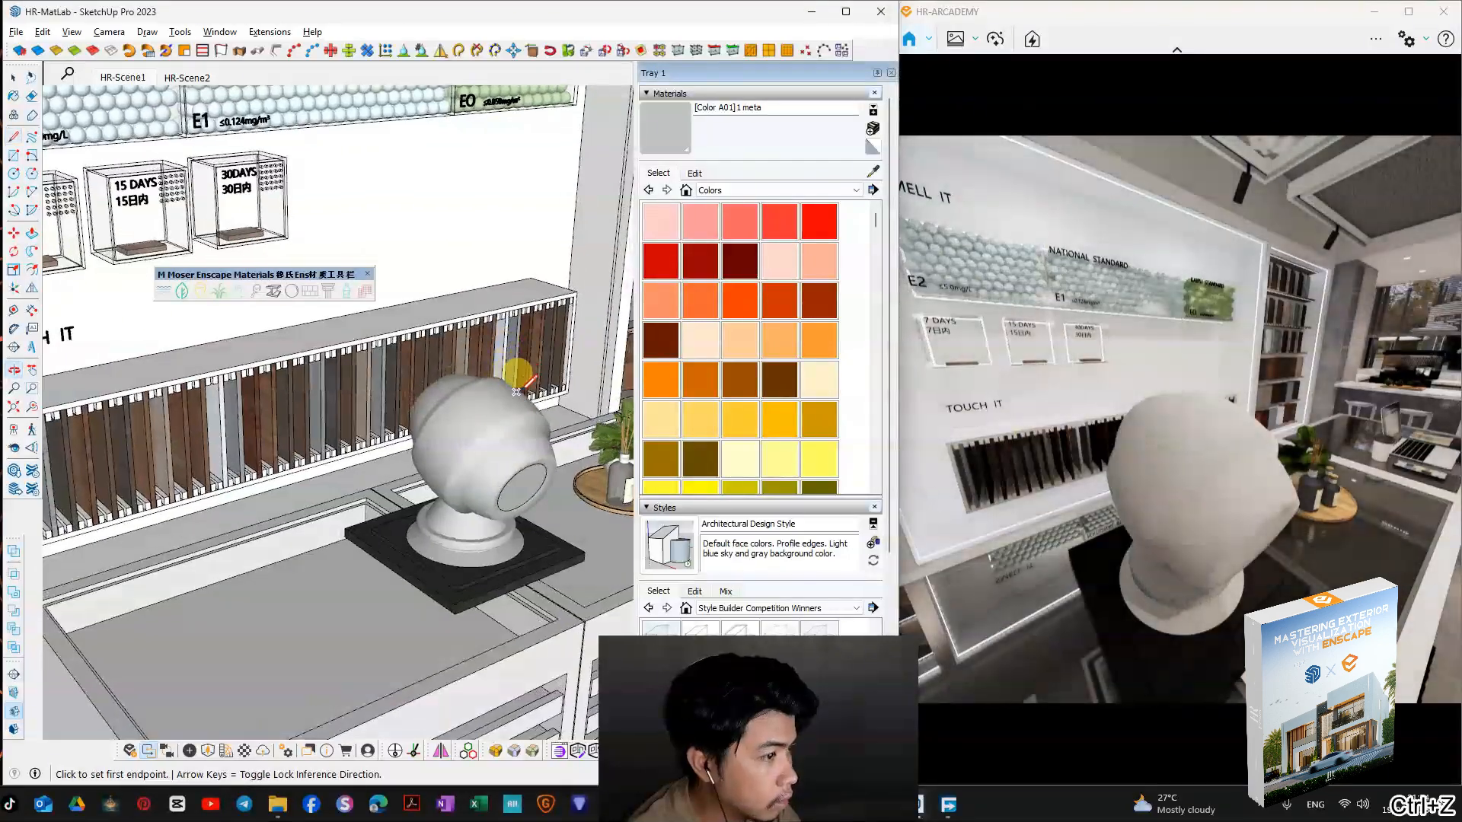
middle_drag(513, 379, 499, 417)
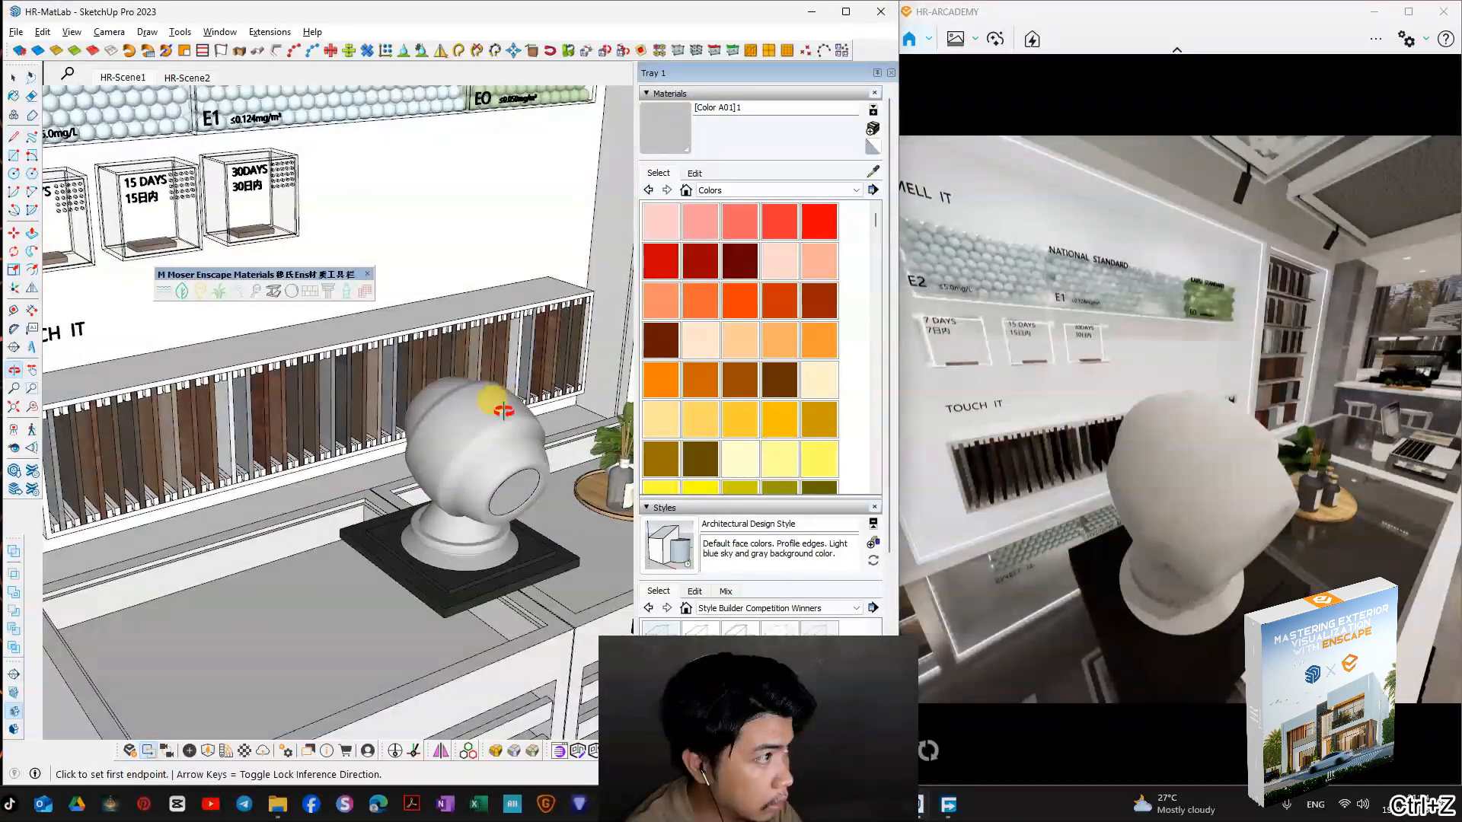
key(ctrl+z)
key(ctrl+z)
Step: Sample the preview ball's material and convert it to Enscape water with the M Moser Enscape Materials extension
key(b)
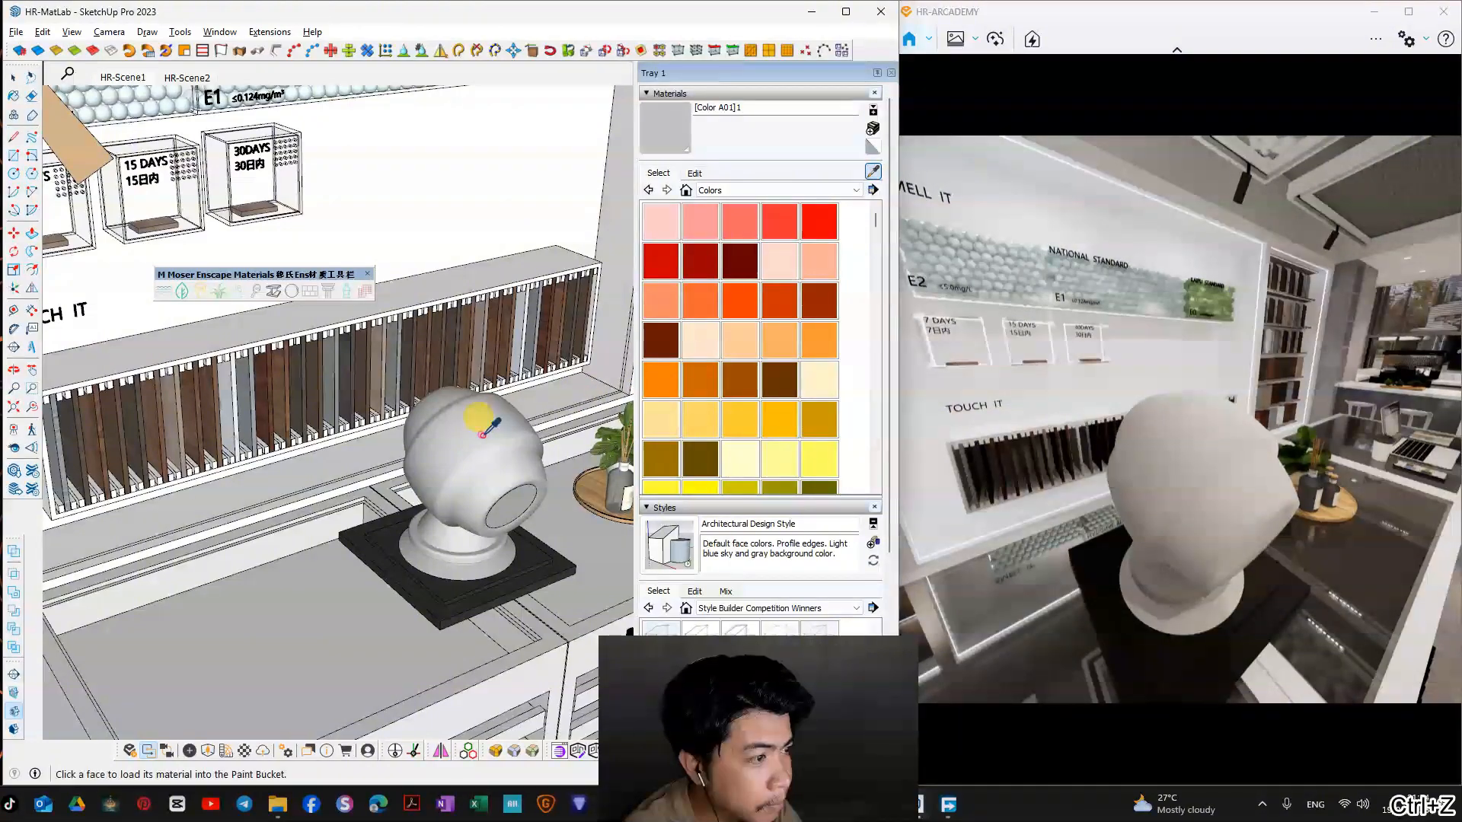
middle_drag(468, 452, 477, 455)
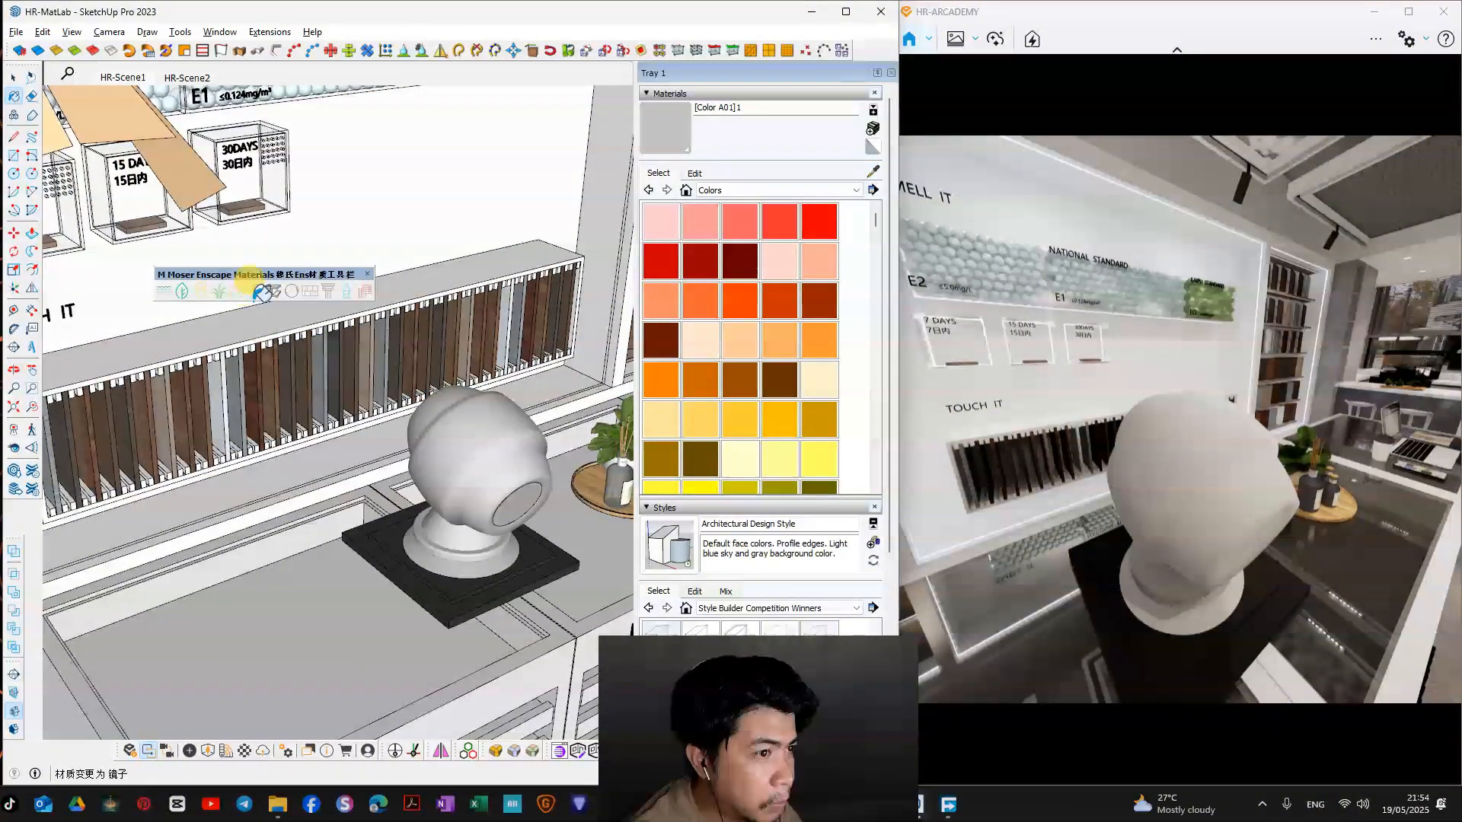
mouse_move(210, 275)
mouse_down()
mouse_move(316, 209)
mouse_move(191, 259)
mouse_up()
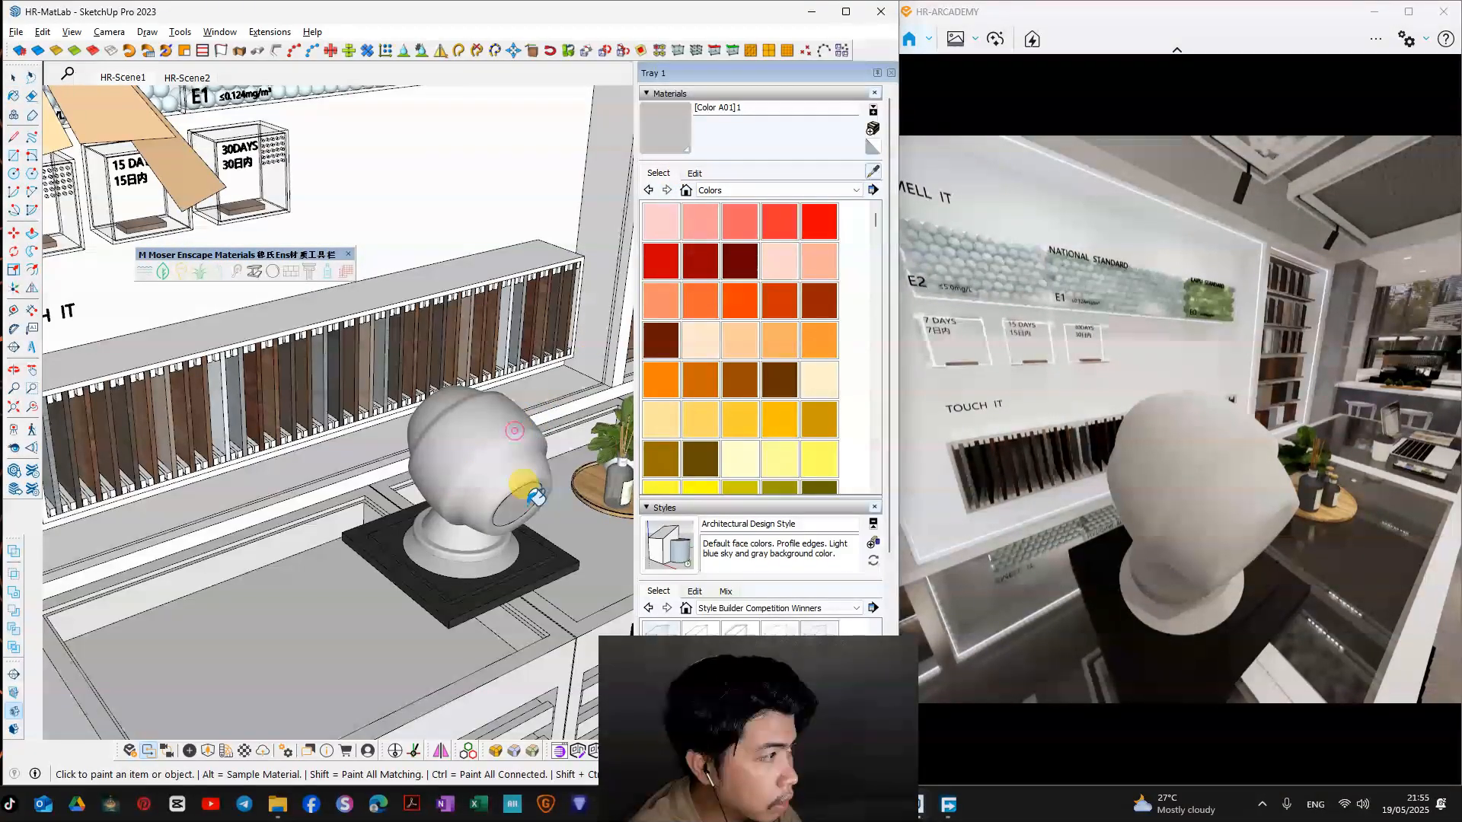
middle_drag(545, 424, 396, 326)
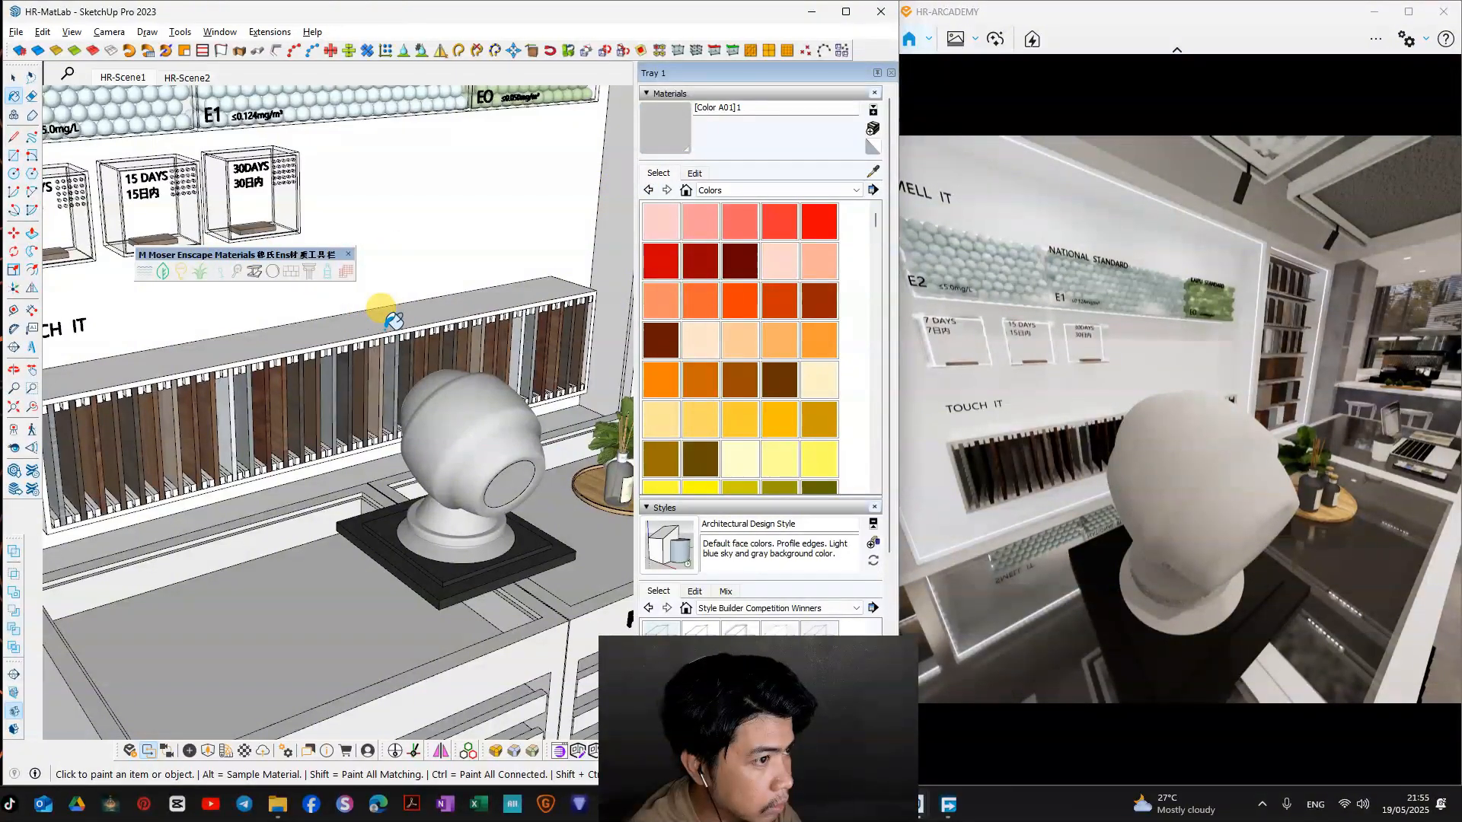
middle_drag(387, 335, 396, 369)
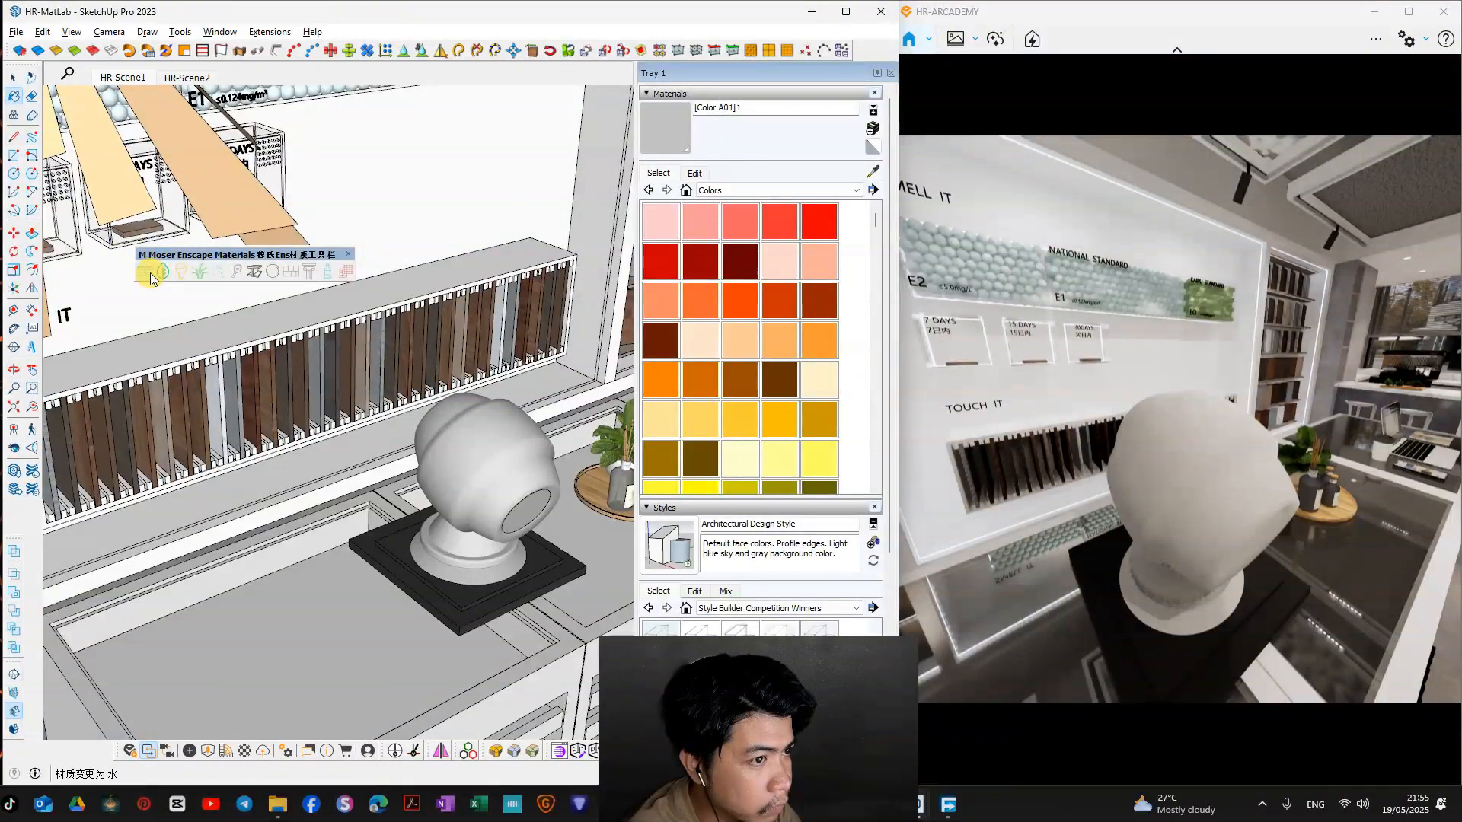
click(150, 271)
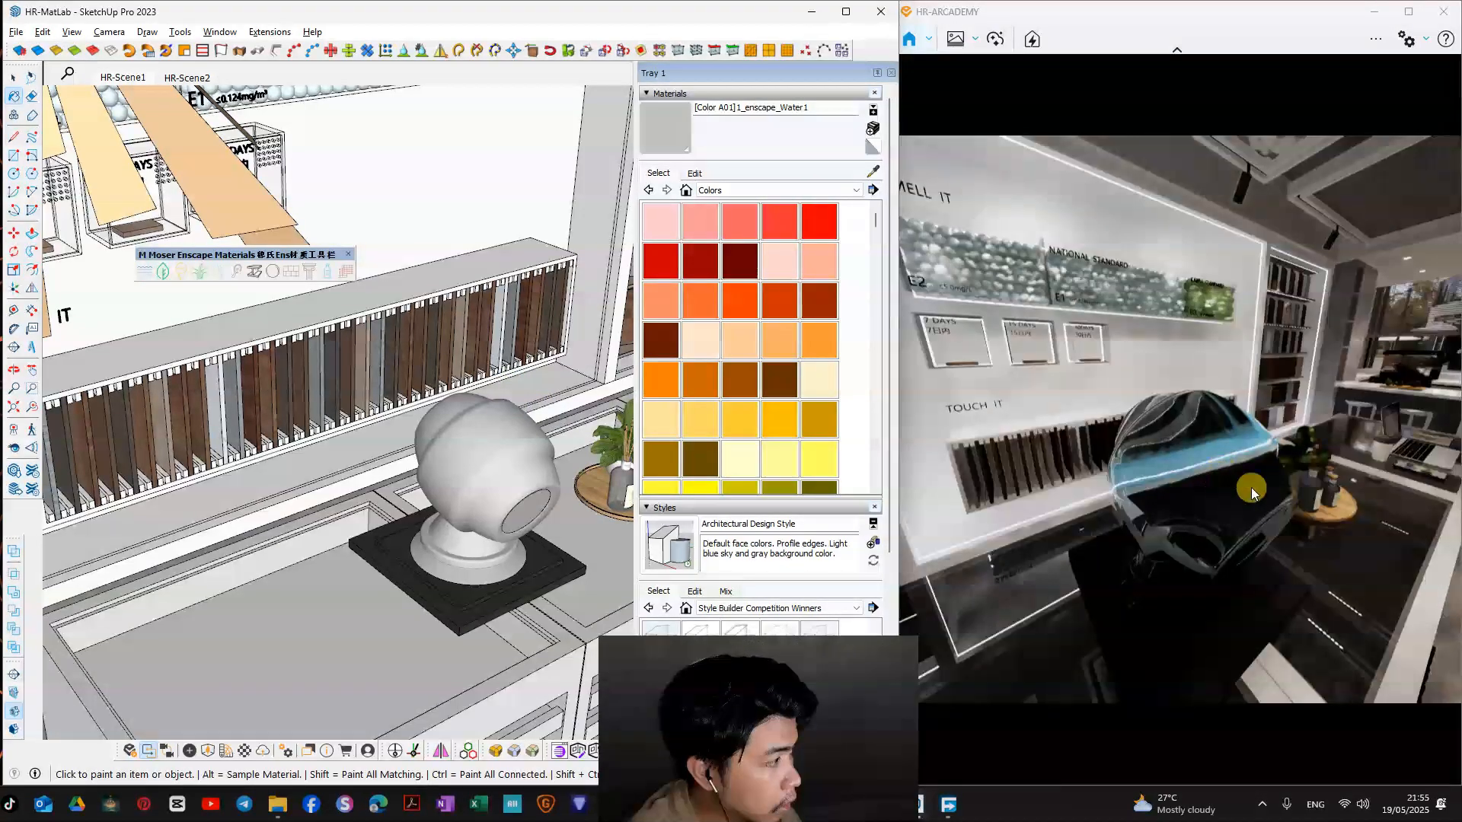
Step: Examine the water ball from several angles in the Enscape render and the keyword in its material name
right_drag(1249, 490, 1150, 450)
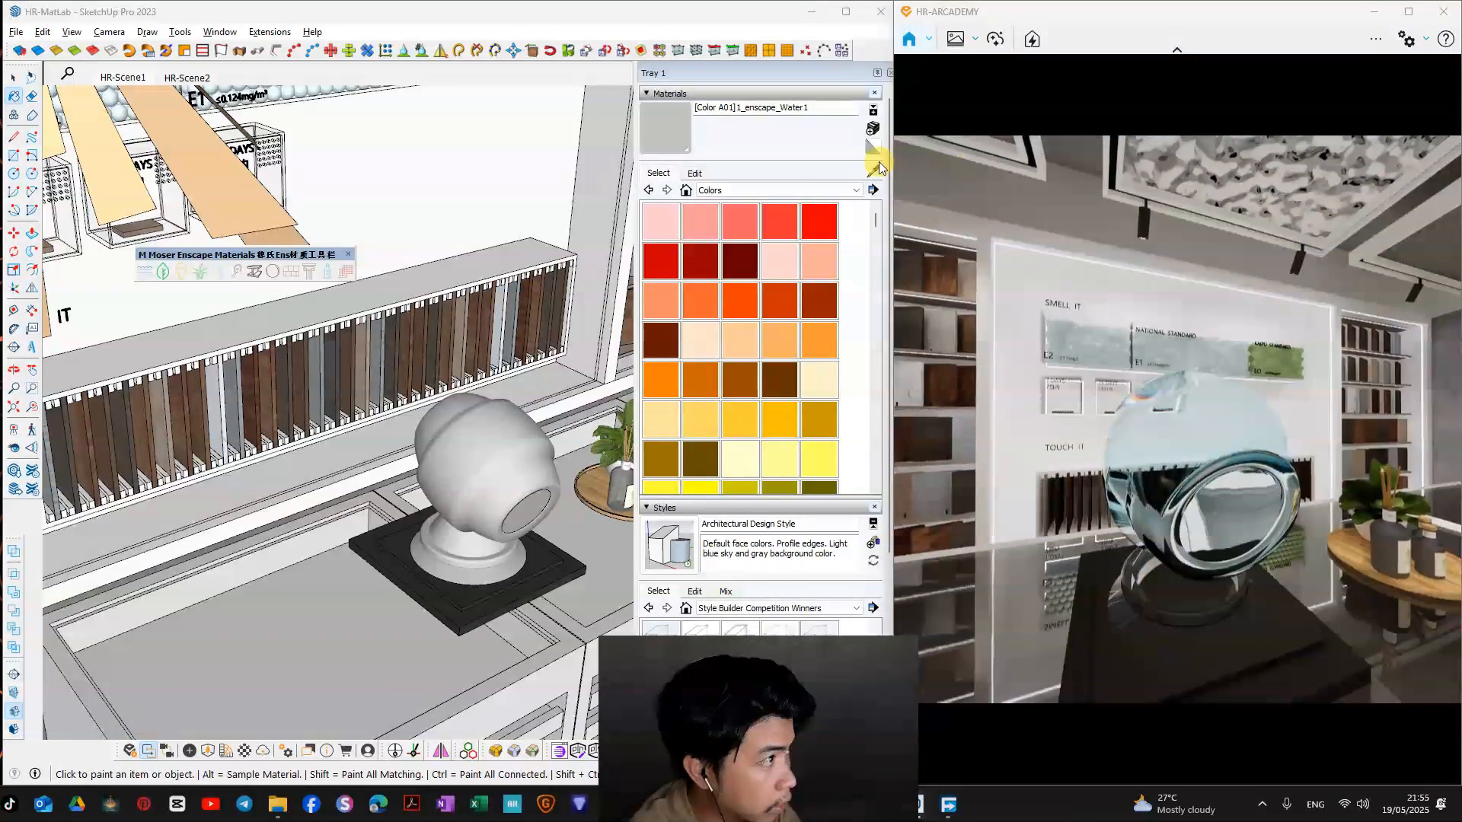
drag(737, 107, 772, 108)
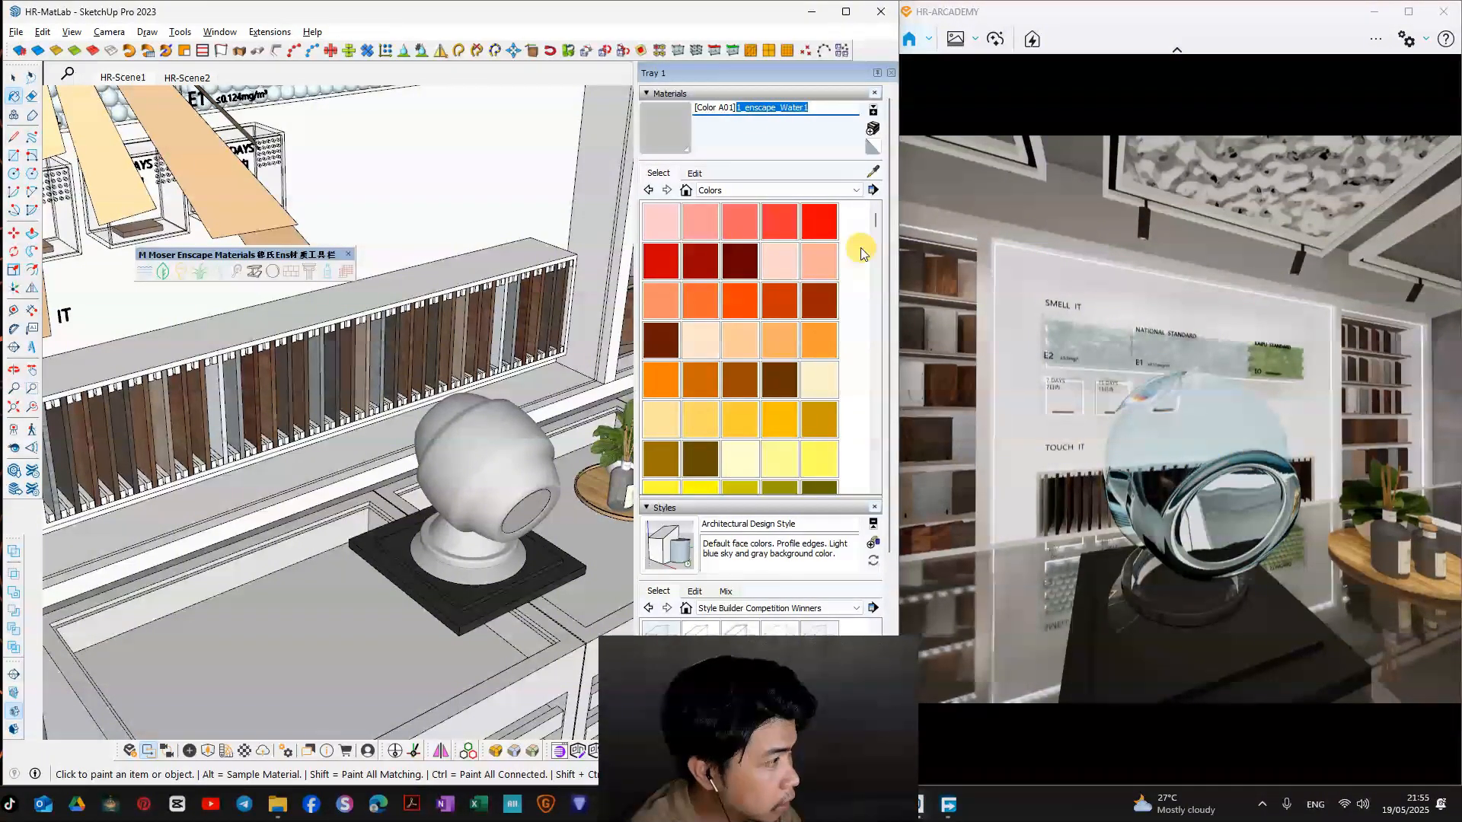
mouse_move(1275, 451)
right_down()
mouse_move(1233, 496)
mouse_move(1409, 478)
mouse_move(1248, 488)
mouse_move(1142, 464)
mouse_move(1195, 484)
mouse_move(1363, 480)
mouse_move(1196, 481)
mouse_move(1309, 484)
right_up()
Step: Sample the ball's water material and review its type and settings in the Enscape Material Editor
click(874, 171)
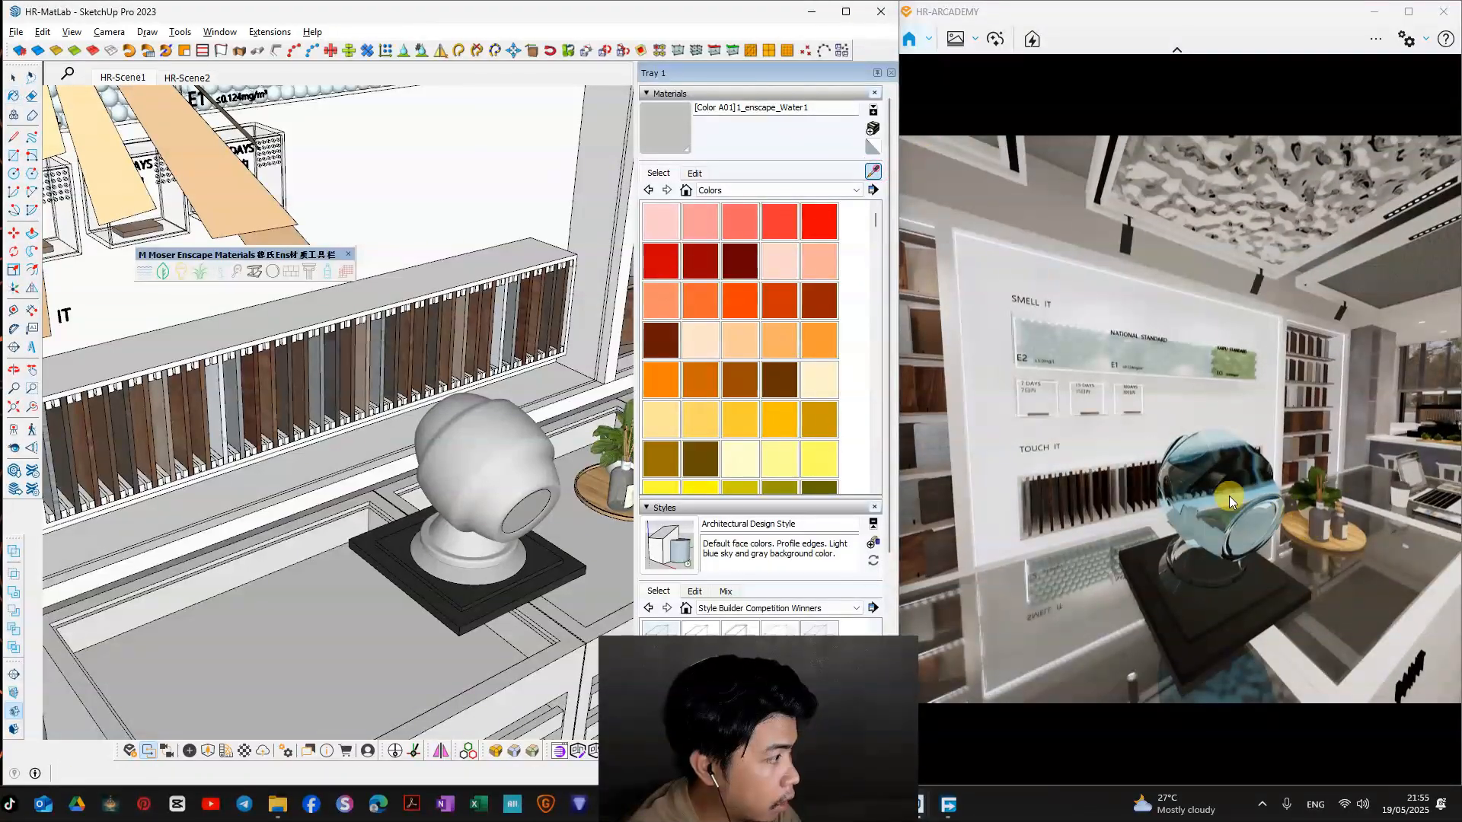
click(531, 459)
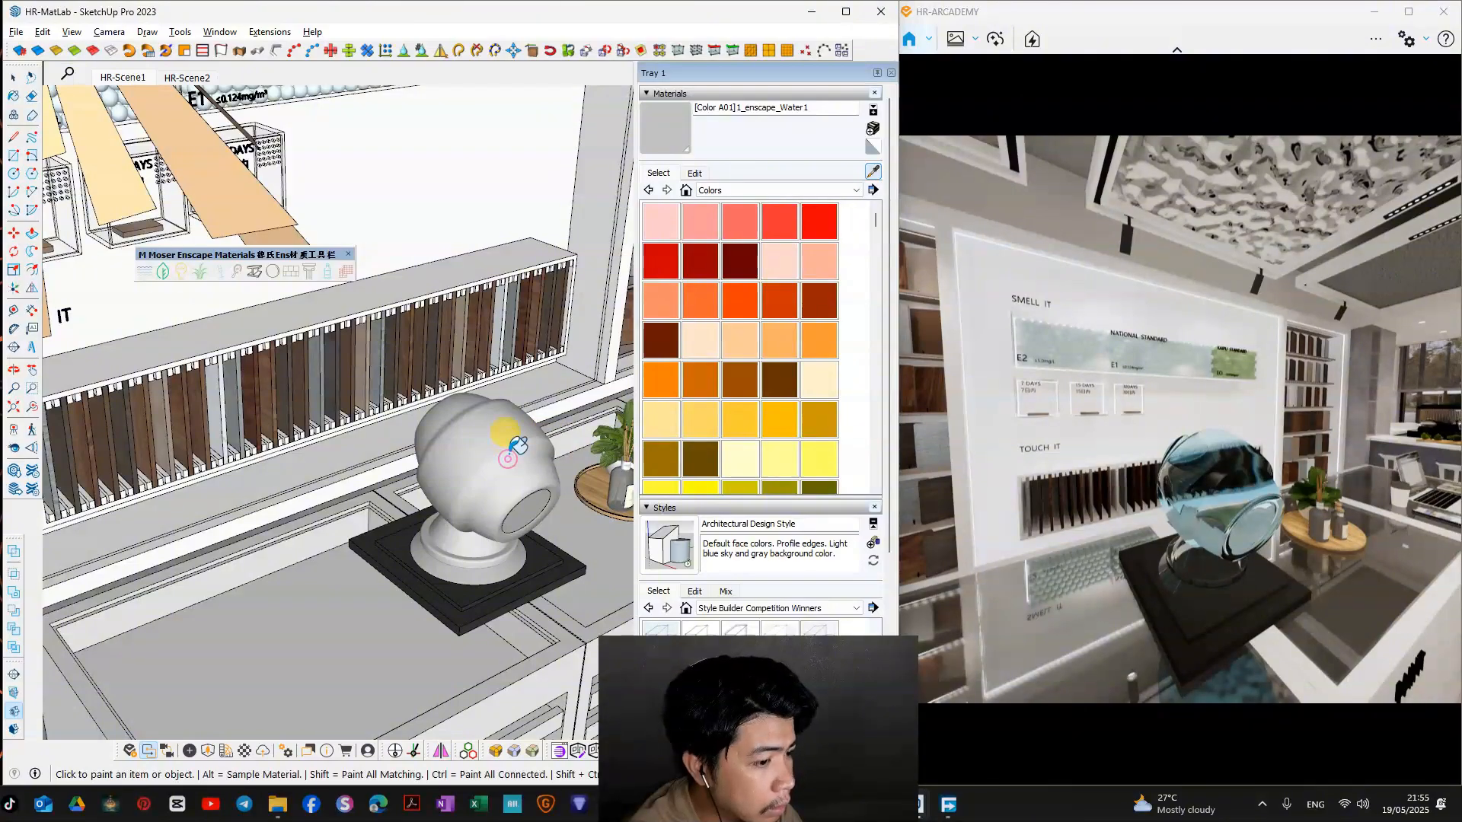
click(243, 752)
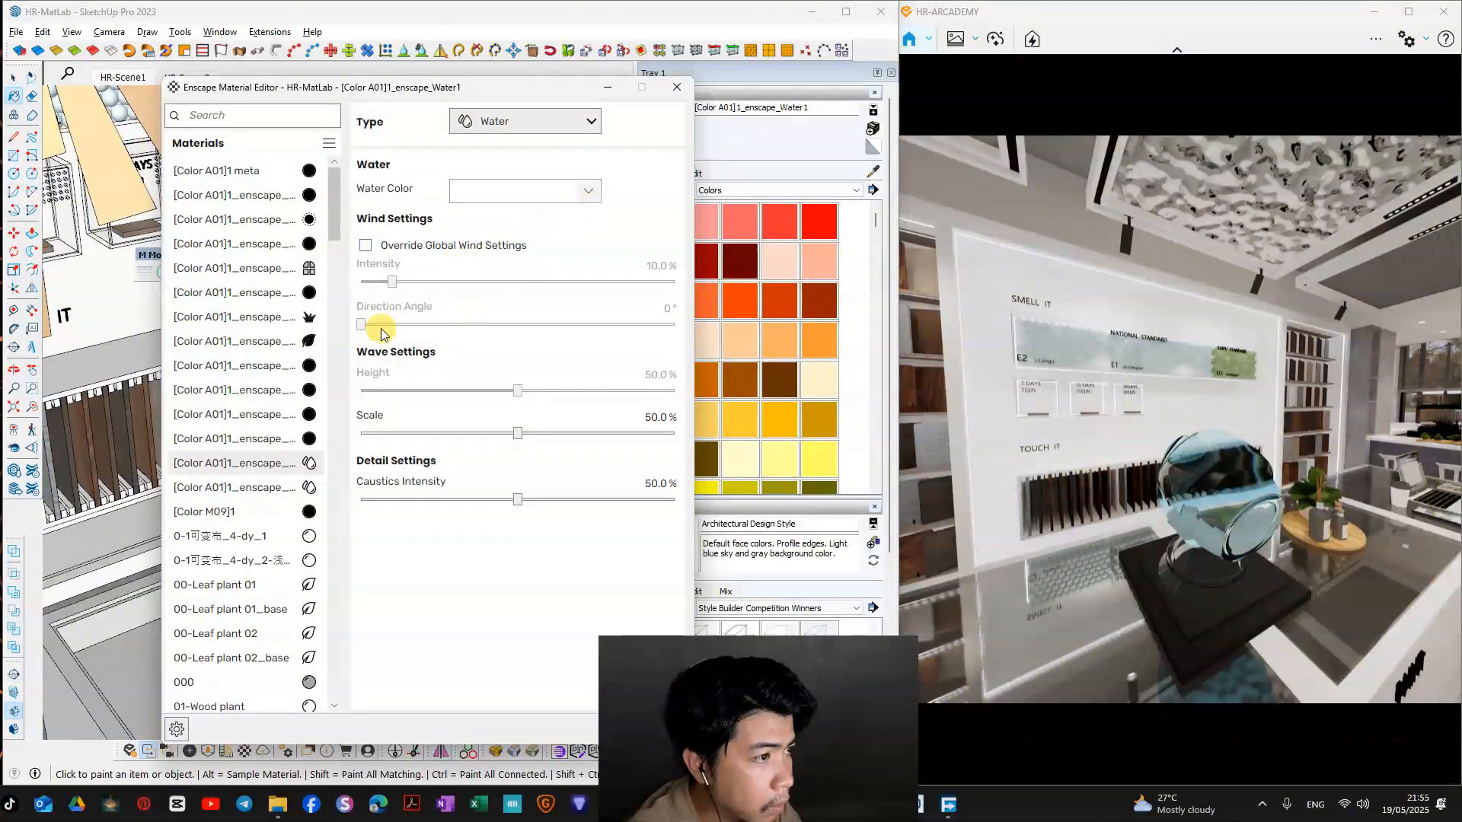
click(525, 121)
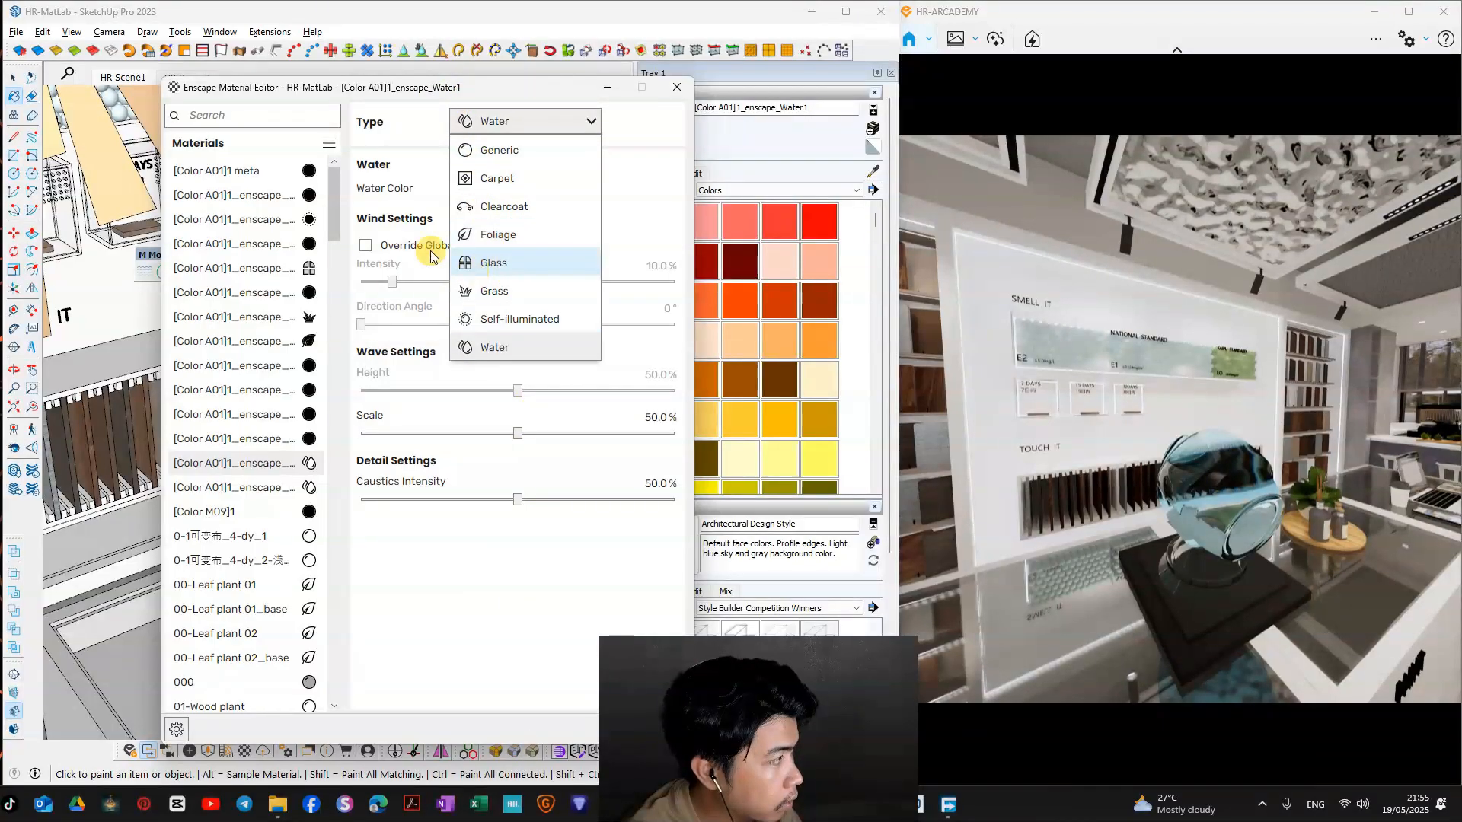
click(676, 89)
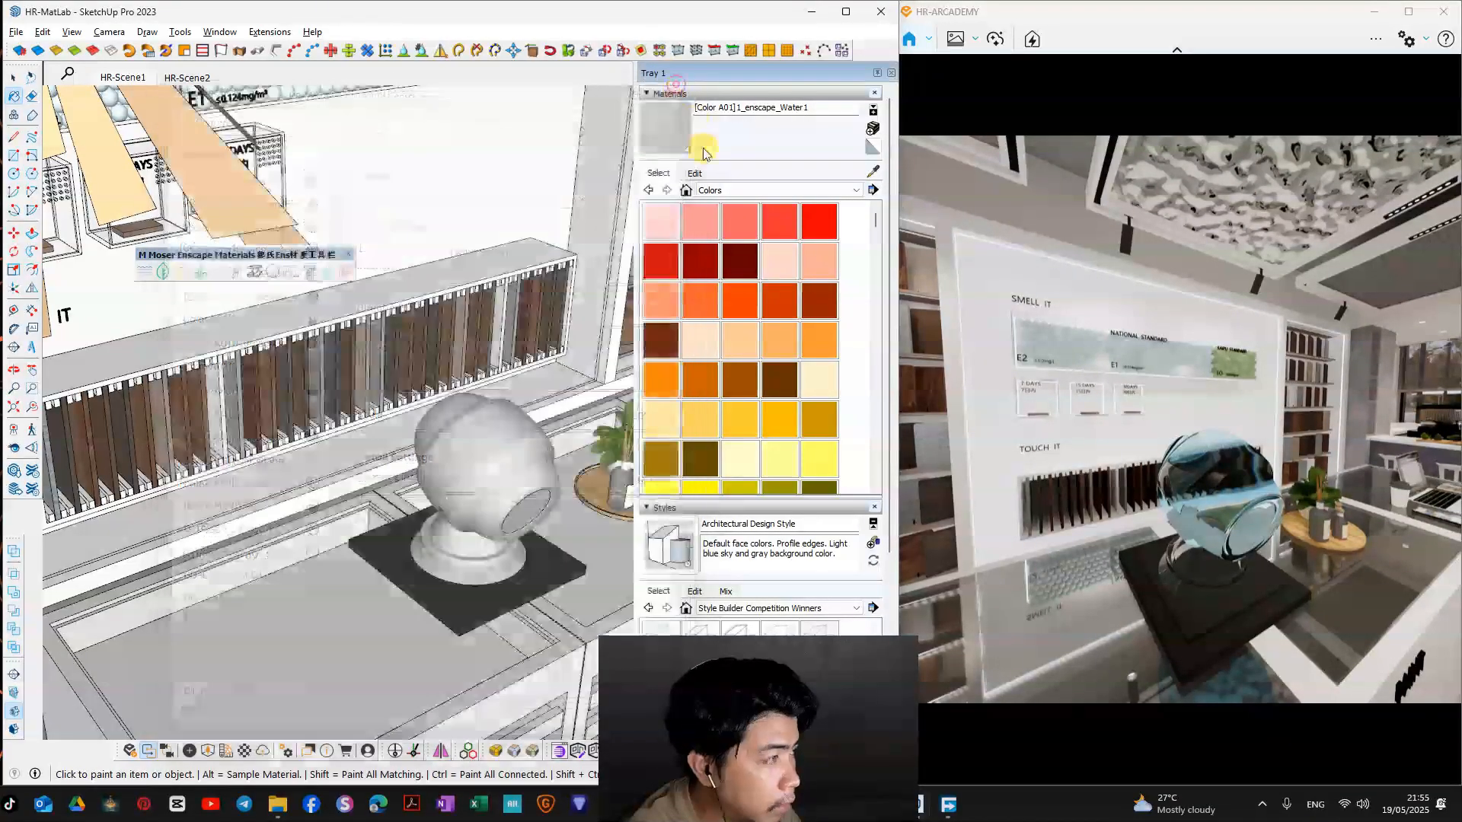
Step: Undo the water conversion of the preview ball's material
middle_drag(483, 391, 480, 351)
middle_drag(456, 404, 484, 387)
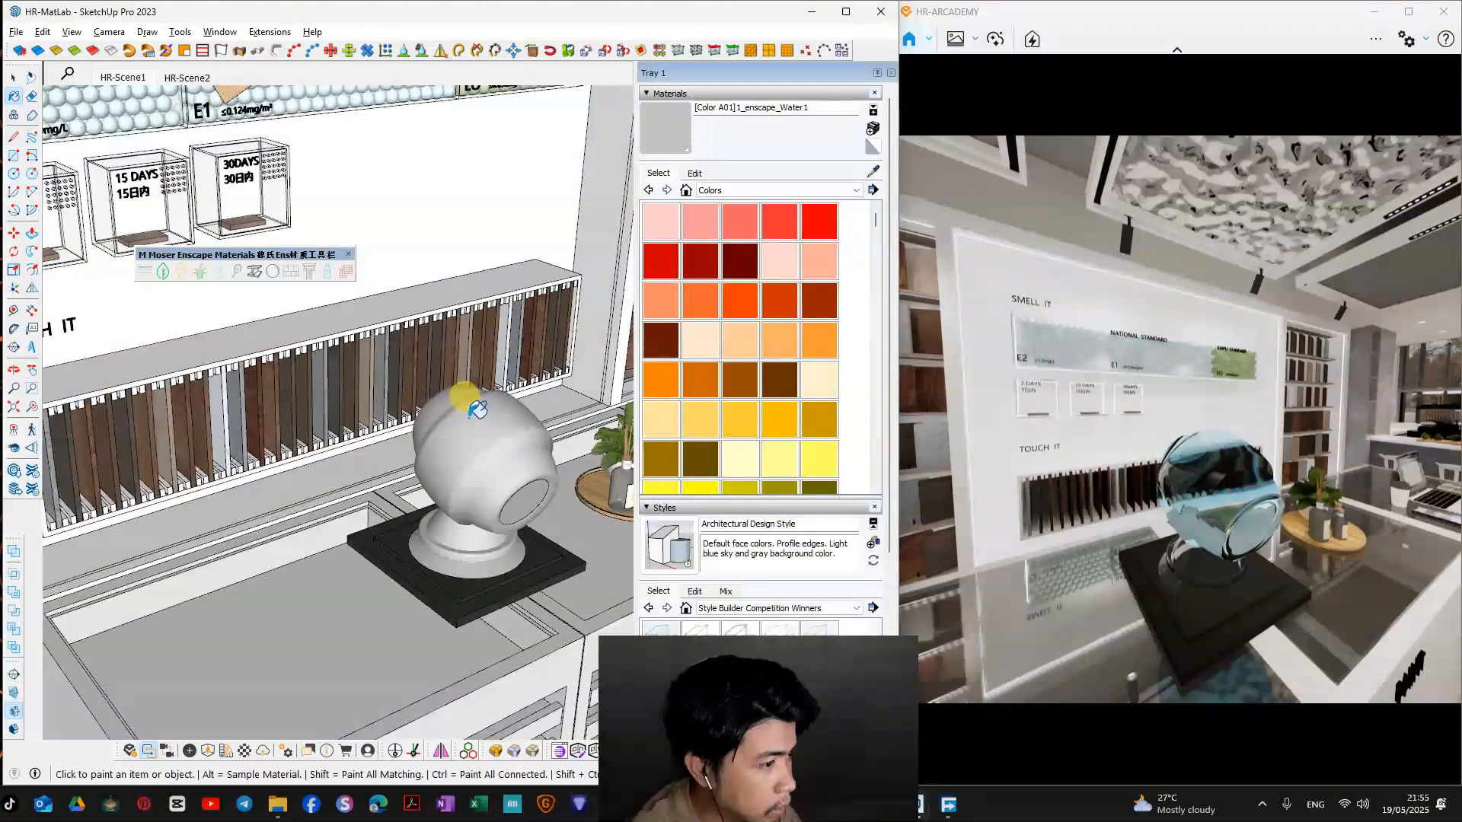
key(ctrl+z)
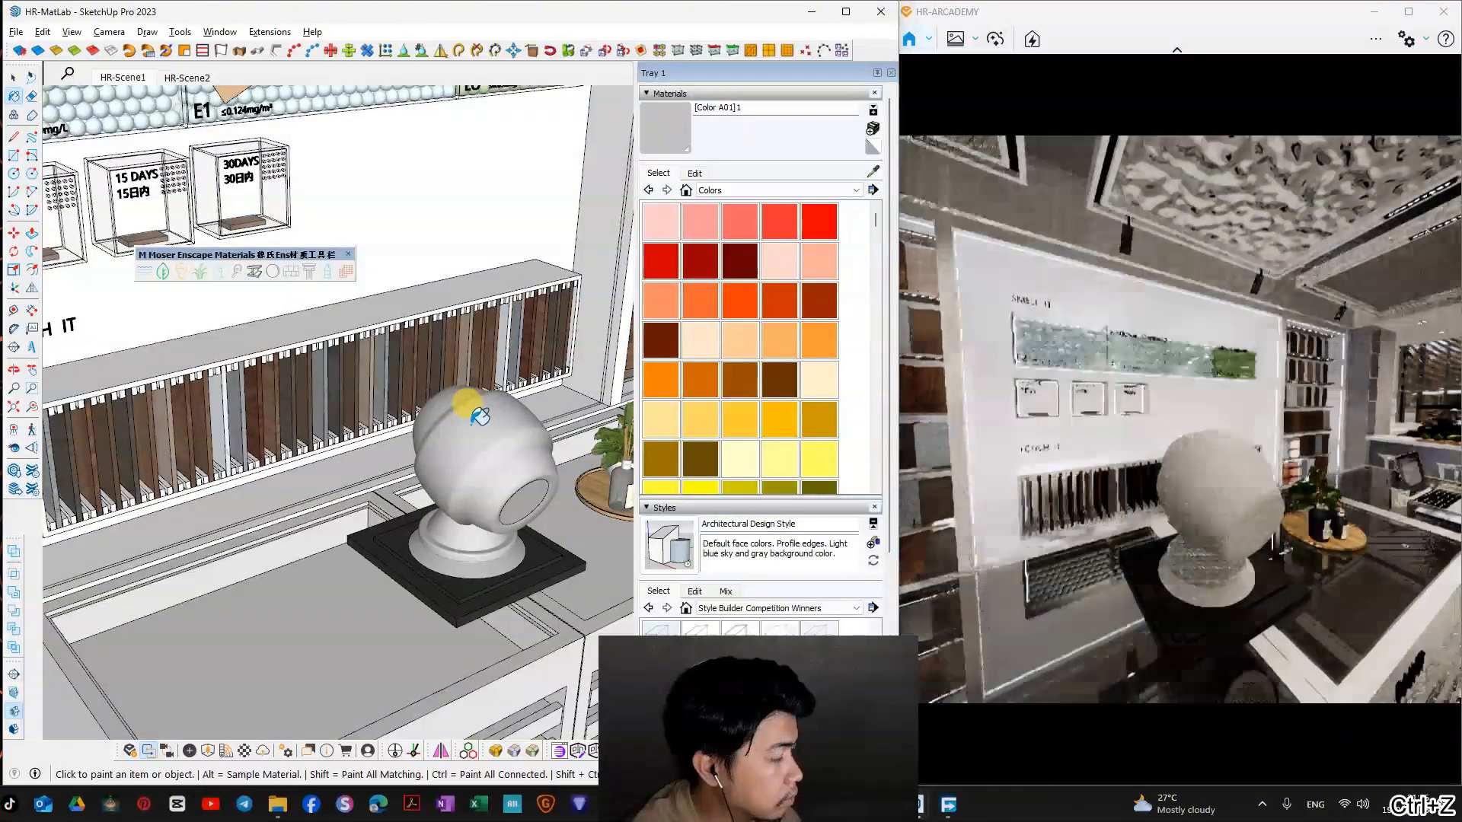
middle_drag(467, 401, 475, 404)
Step: Try the Enscape grass conversion on the preview ball's sampled material, and undo it after inspecting the render
click(872, 171)
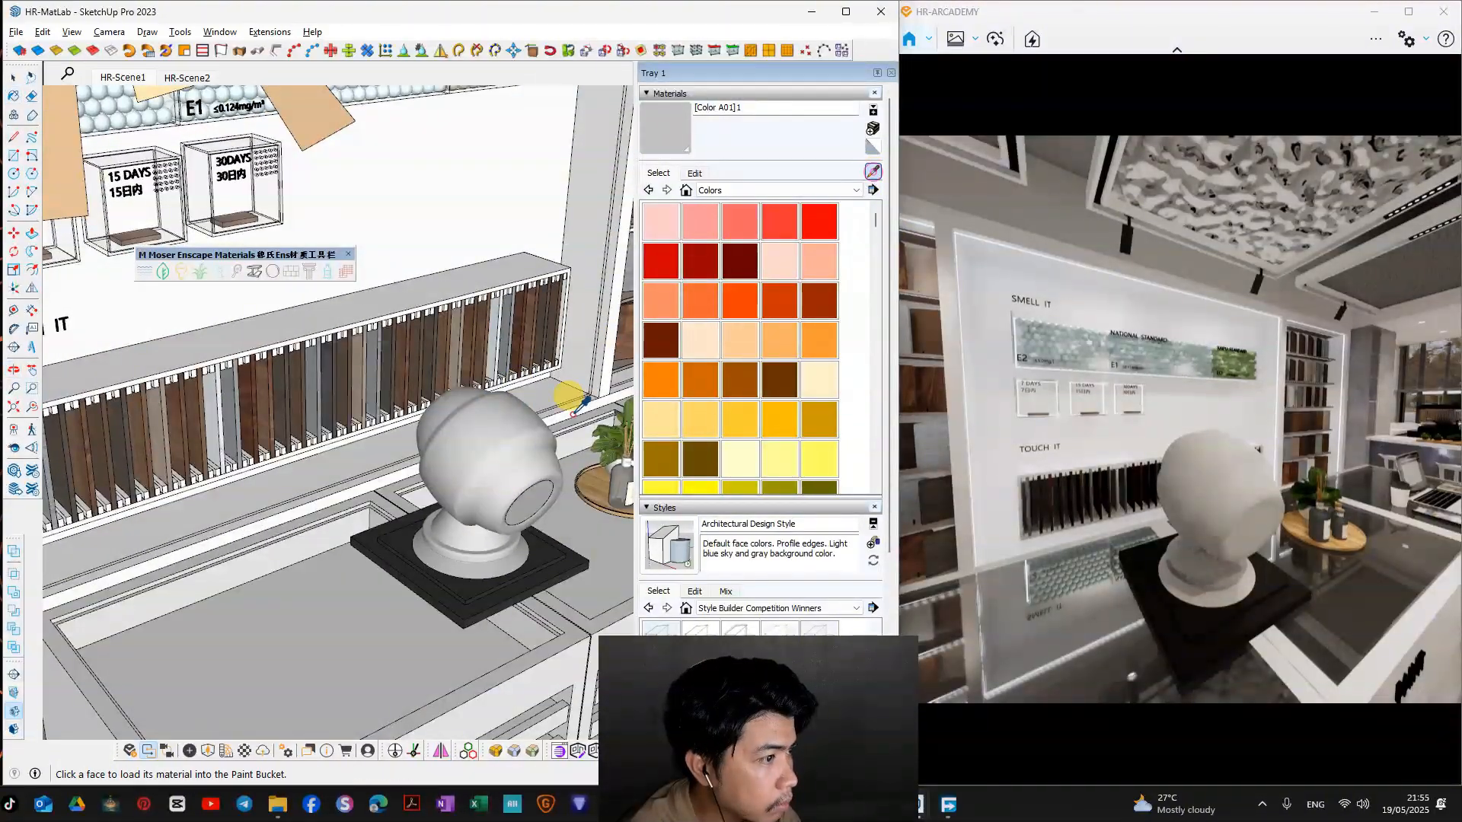
click(510, 425)
middle_drag(491, 436, 488, 425)
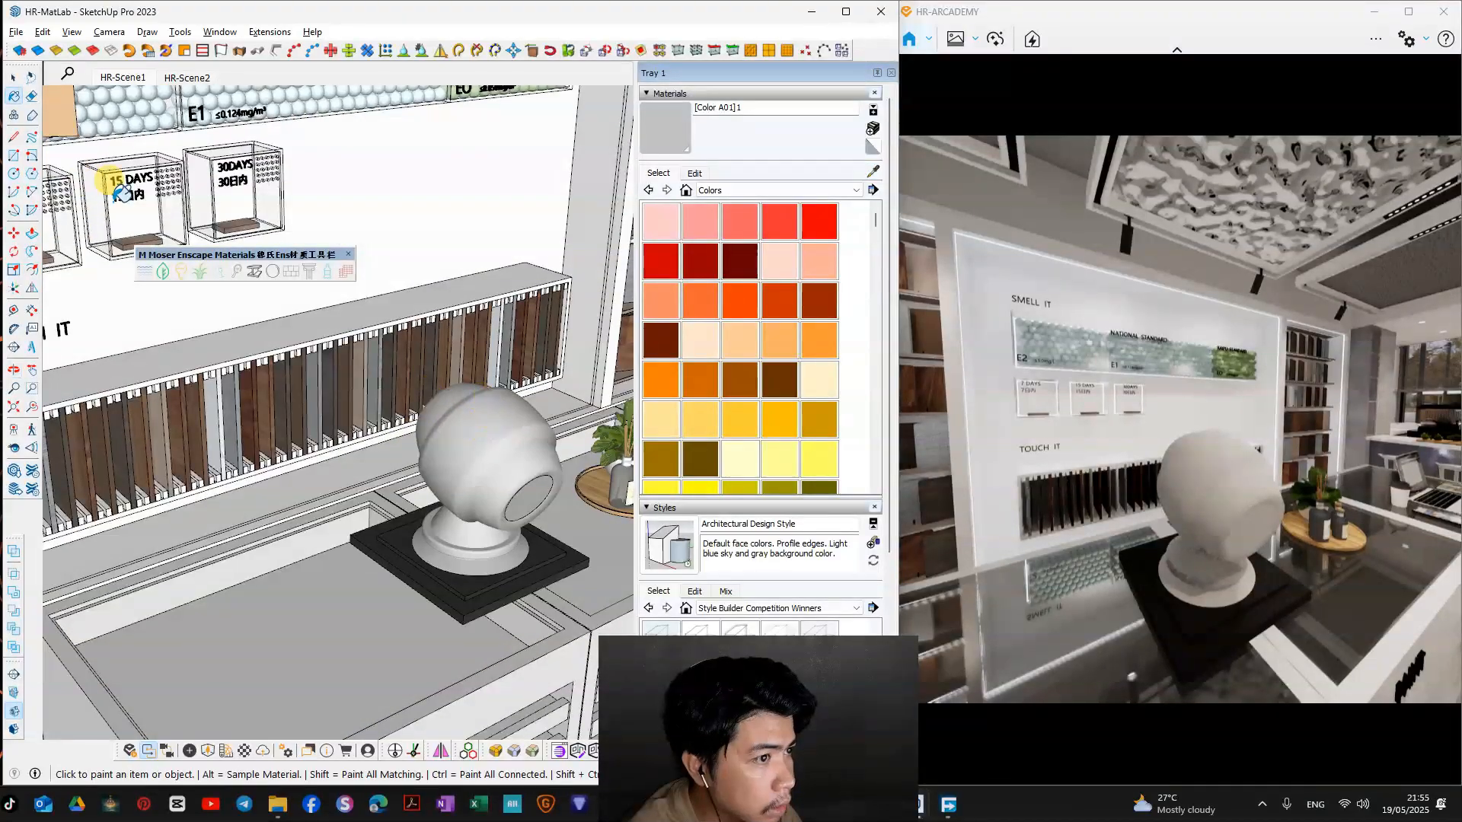
click(203, 273)
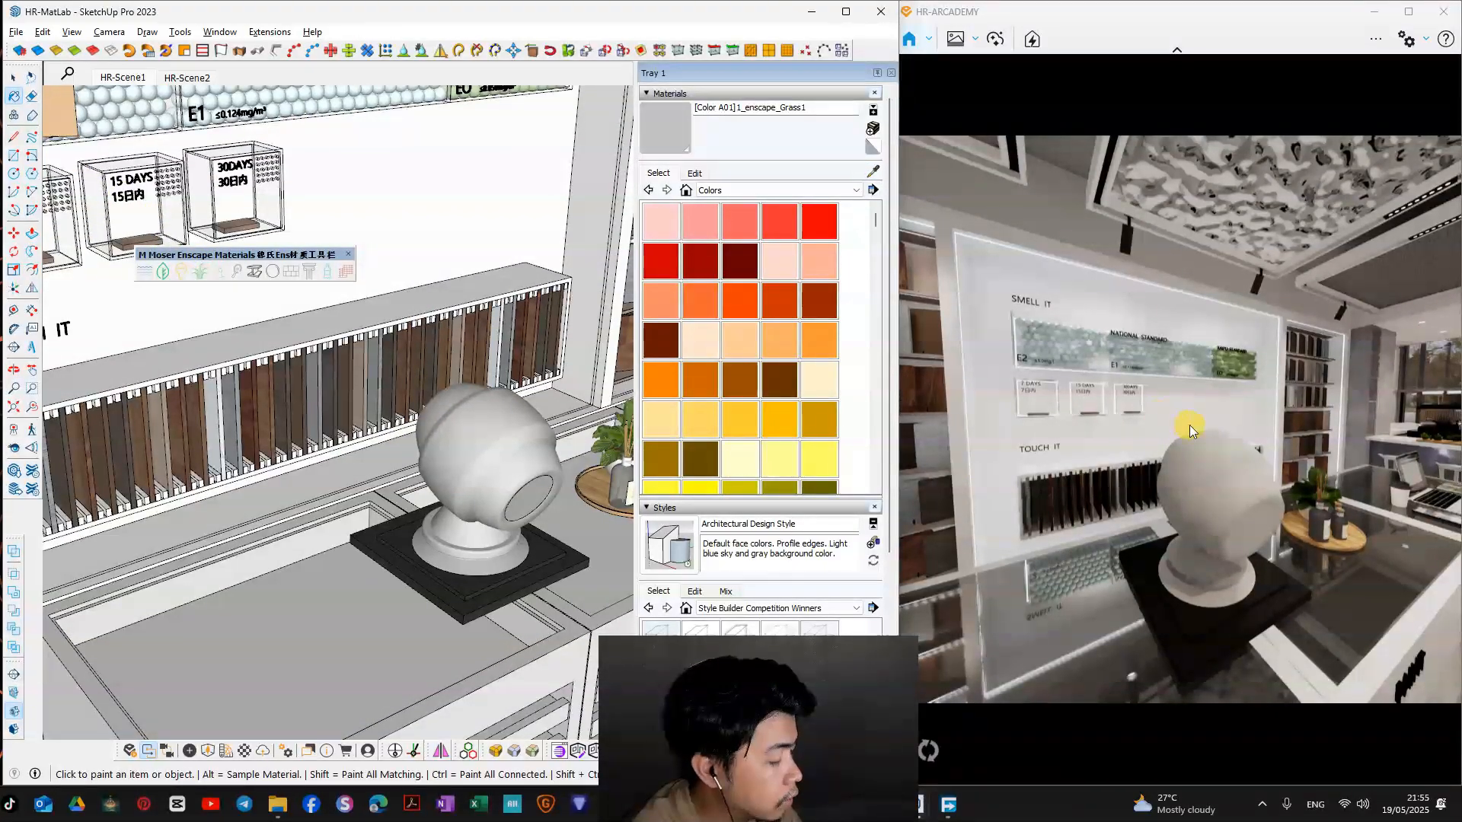
click(422, 457)
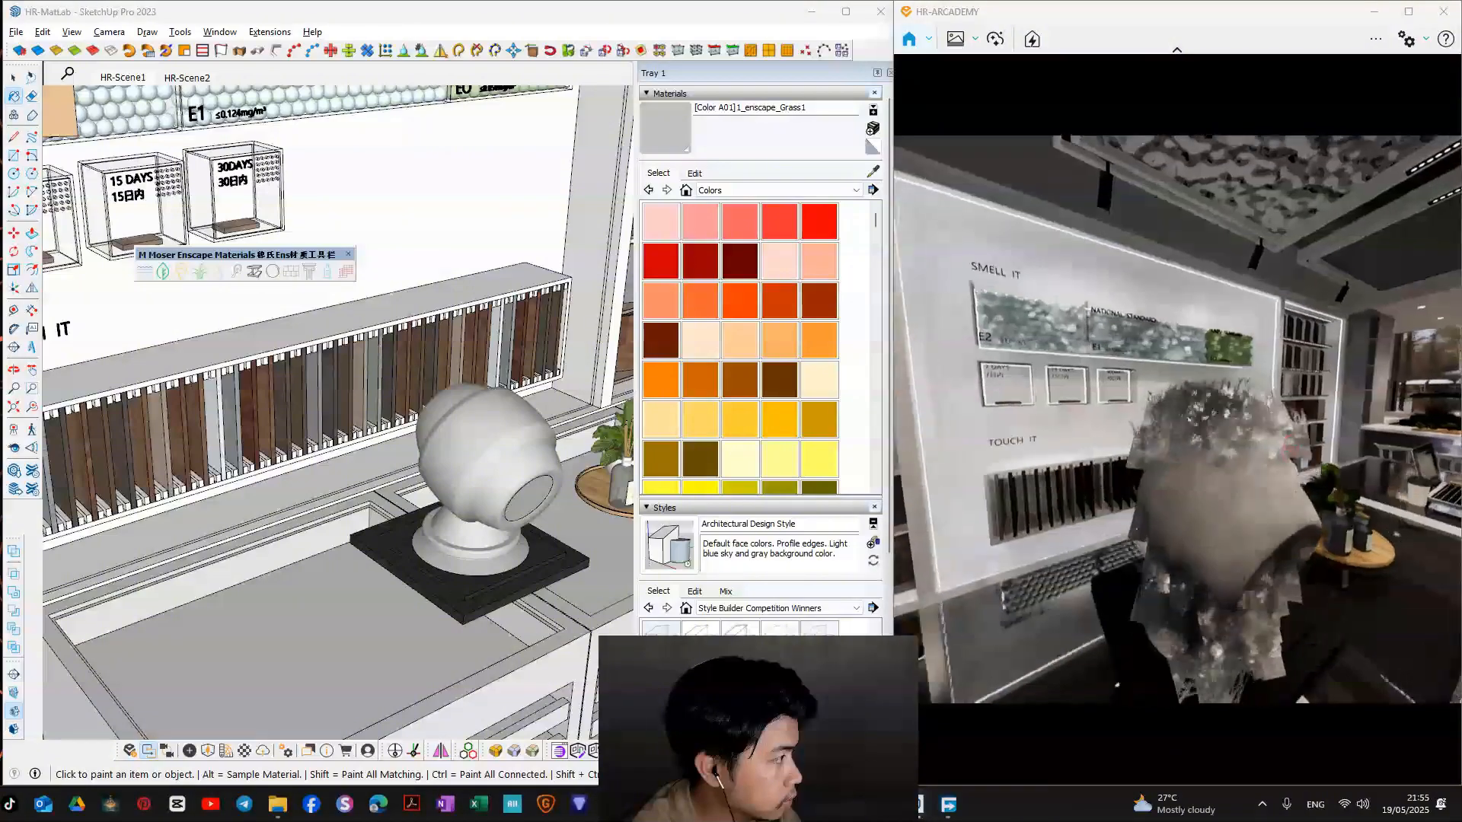
key(w)
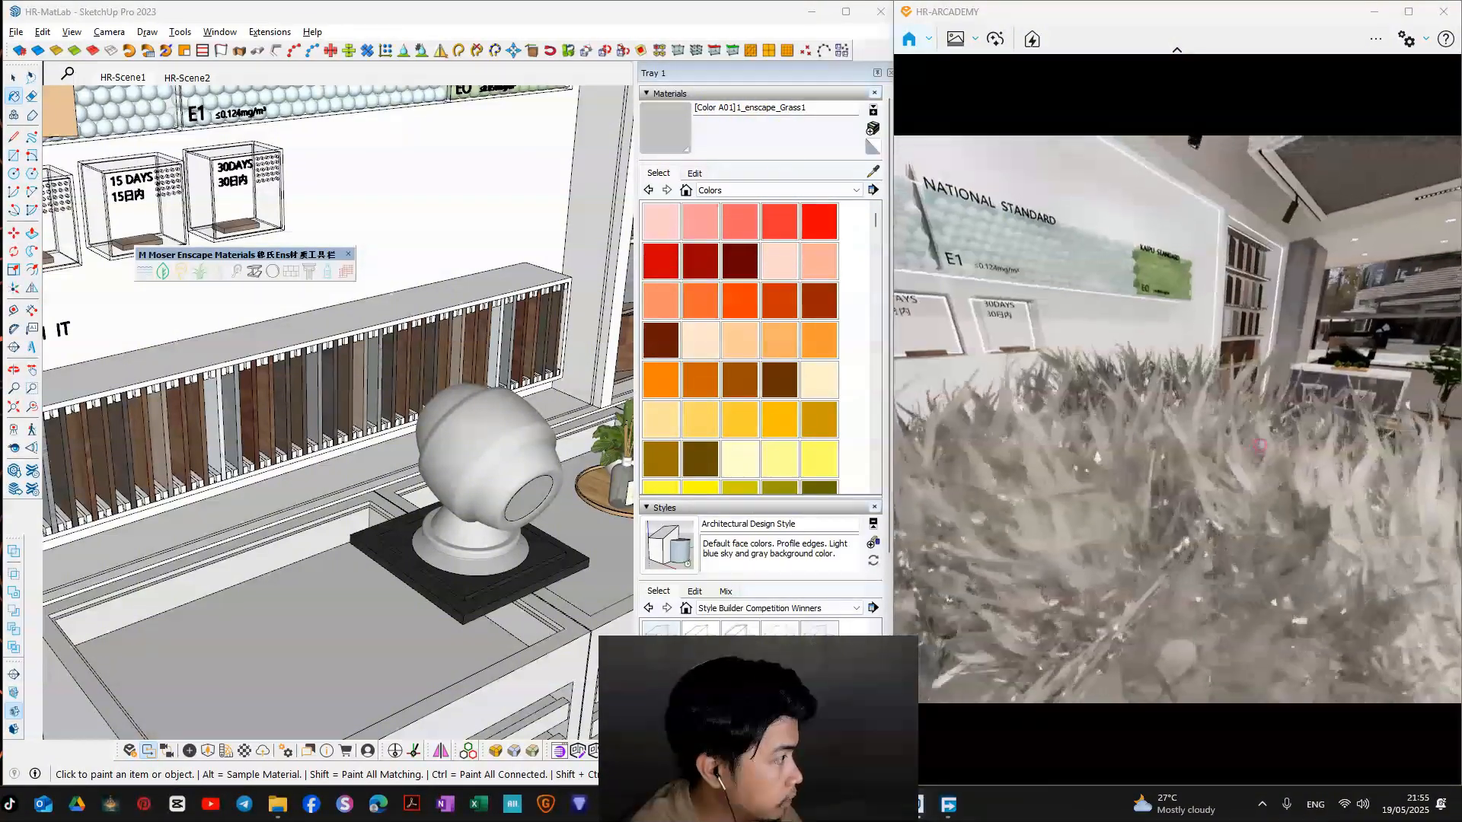
key(ctrl+z)
Step: Sample the reed diffuser bottle's vidro_difusor material and convert it to the Enscape glass type
mouse_move(442, 457)
middle_down()
mouse_move(404, 326)
mouse_move(405, 401)
mouse_move(575, 511)
mouse_move(236, 425)
middle_up()
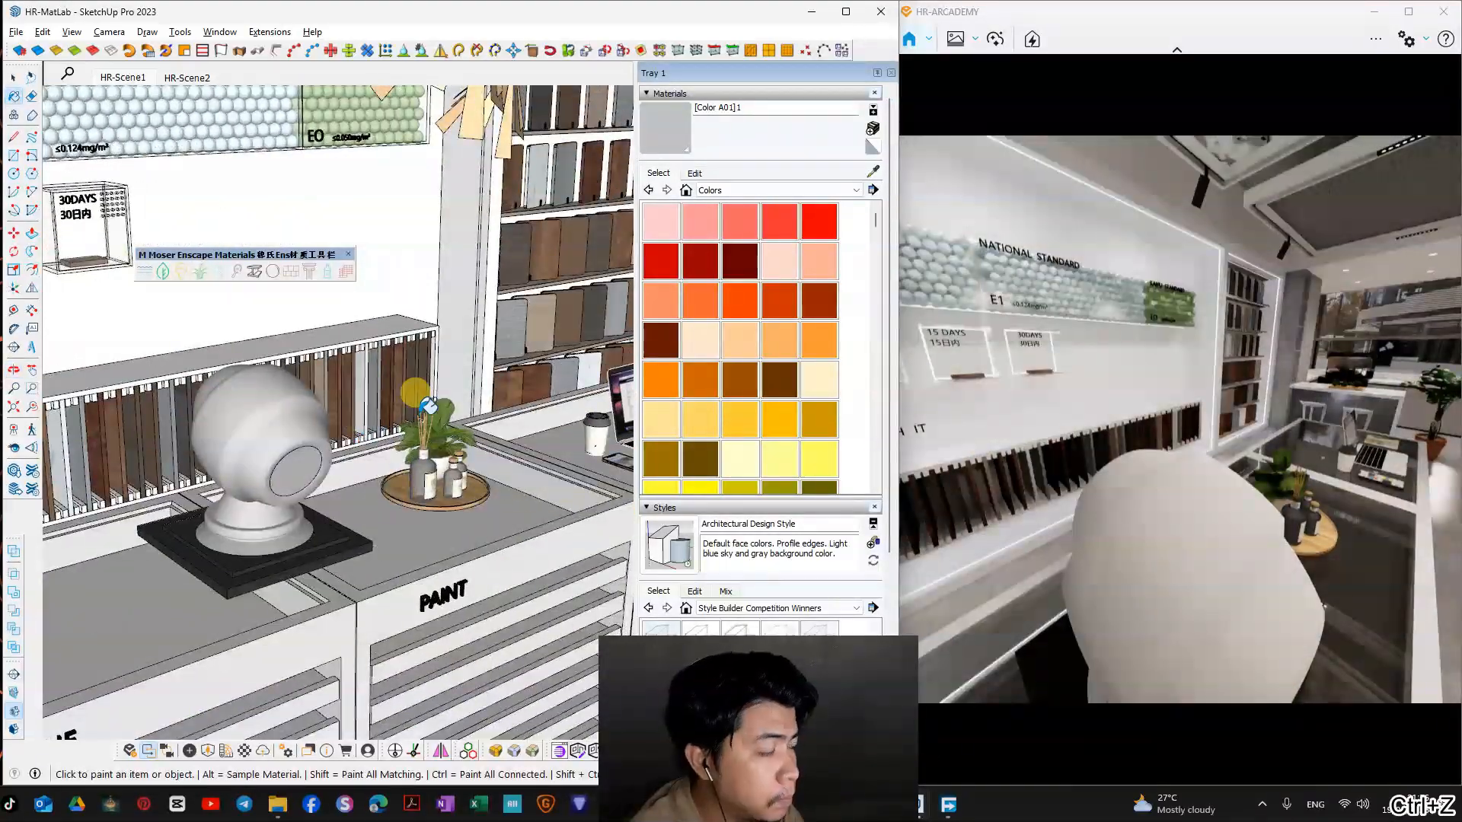
click(874, 172)
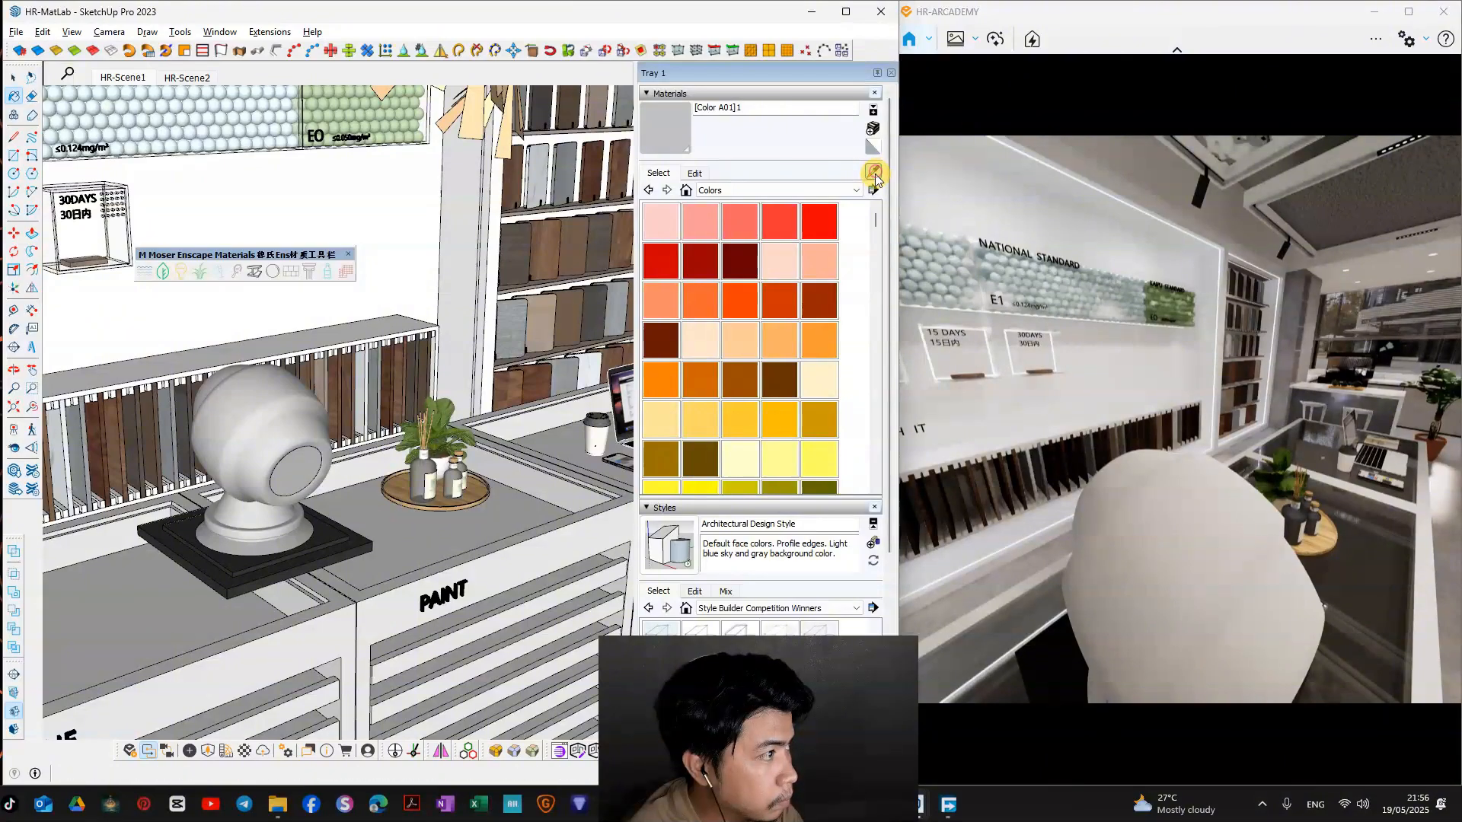
middle_drag(508, 428, 487, 471)
scroll(327, 487, up, 5)
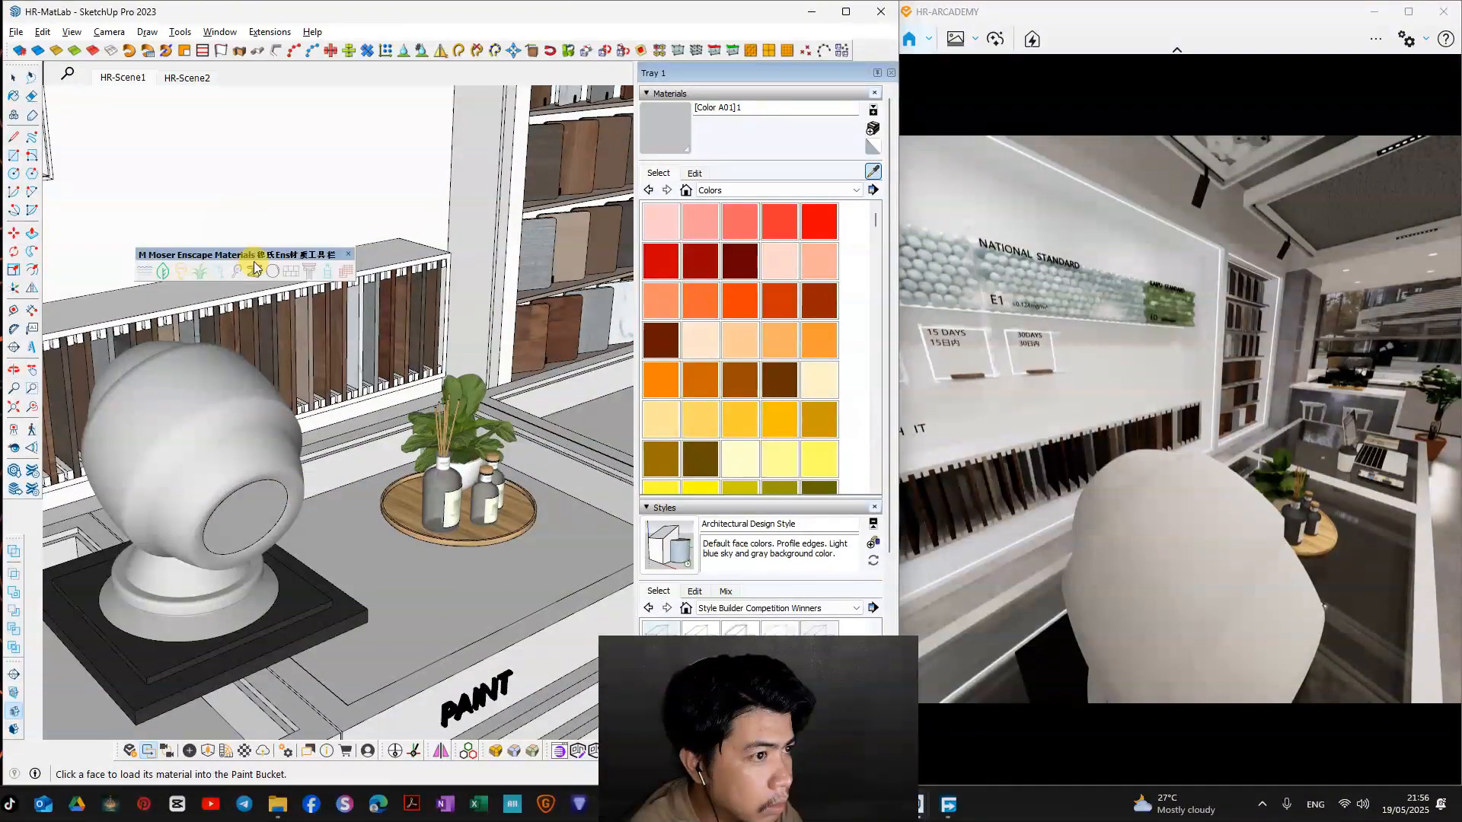
drag(255, 263, 411, 206)
scroll(452, 509, up, 4)
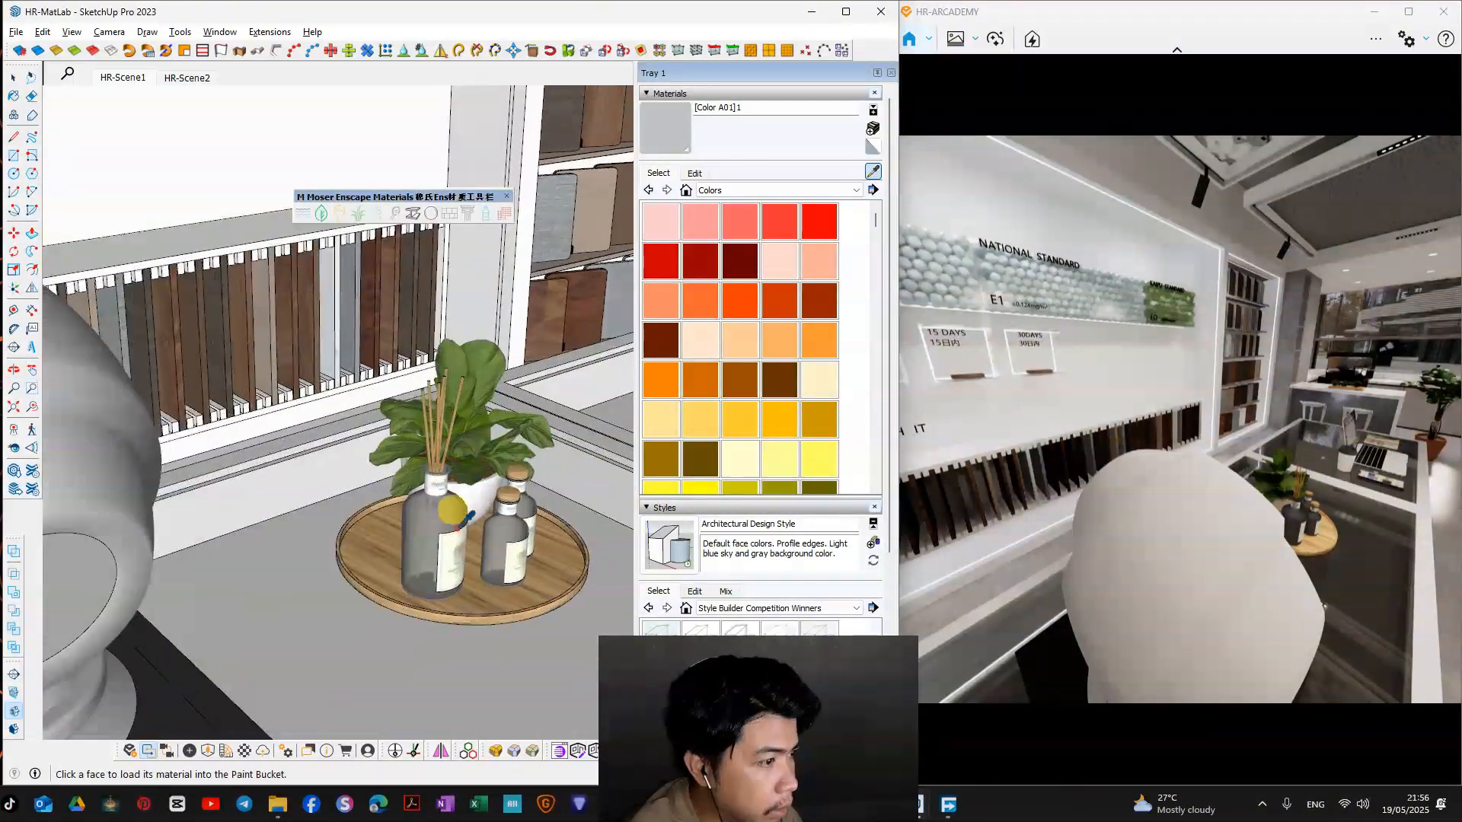
scroll(451, 510, up, 5)
click(444, 443)
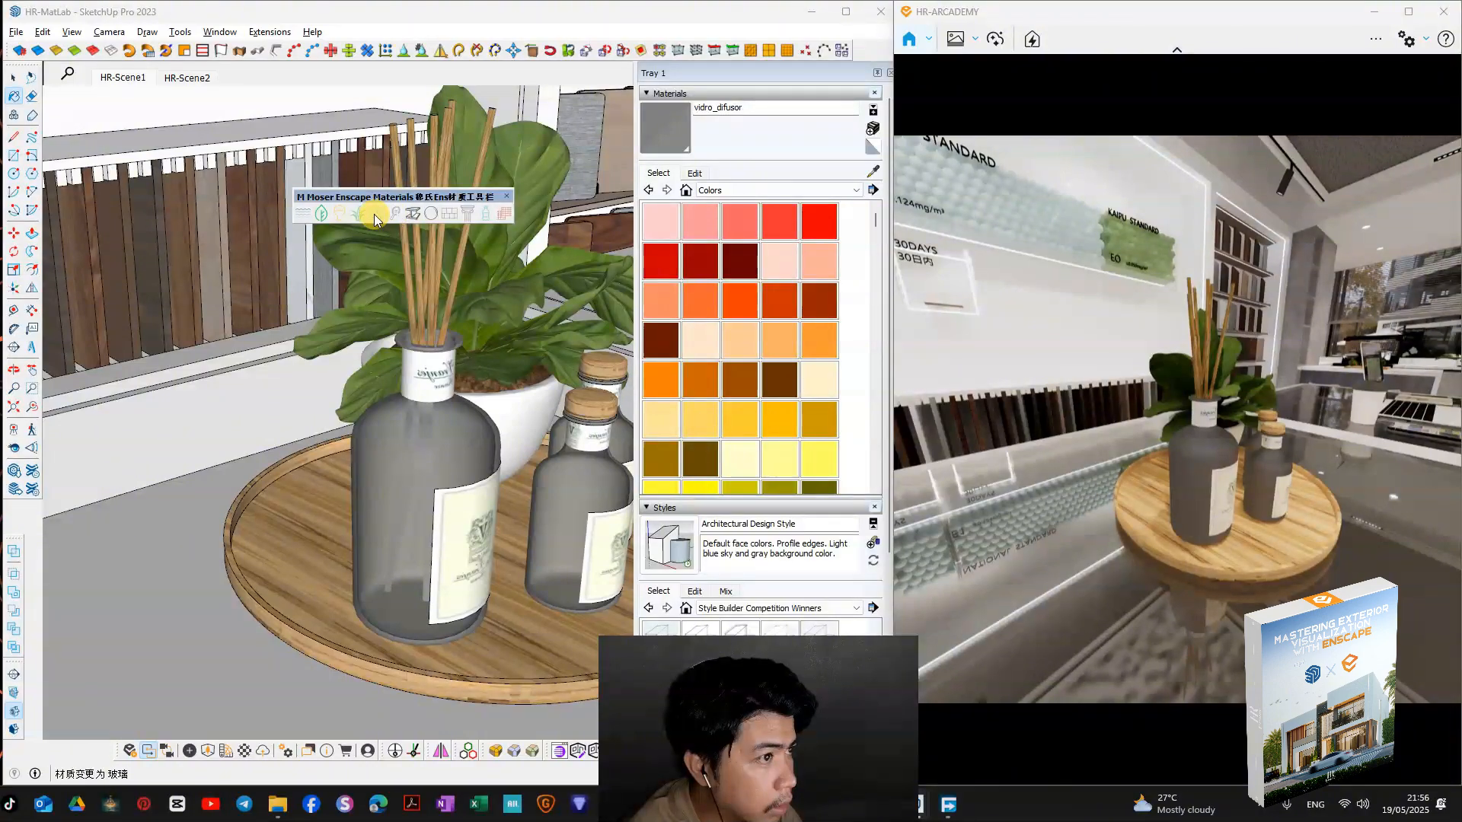
click(373, 213)
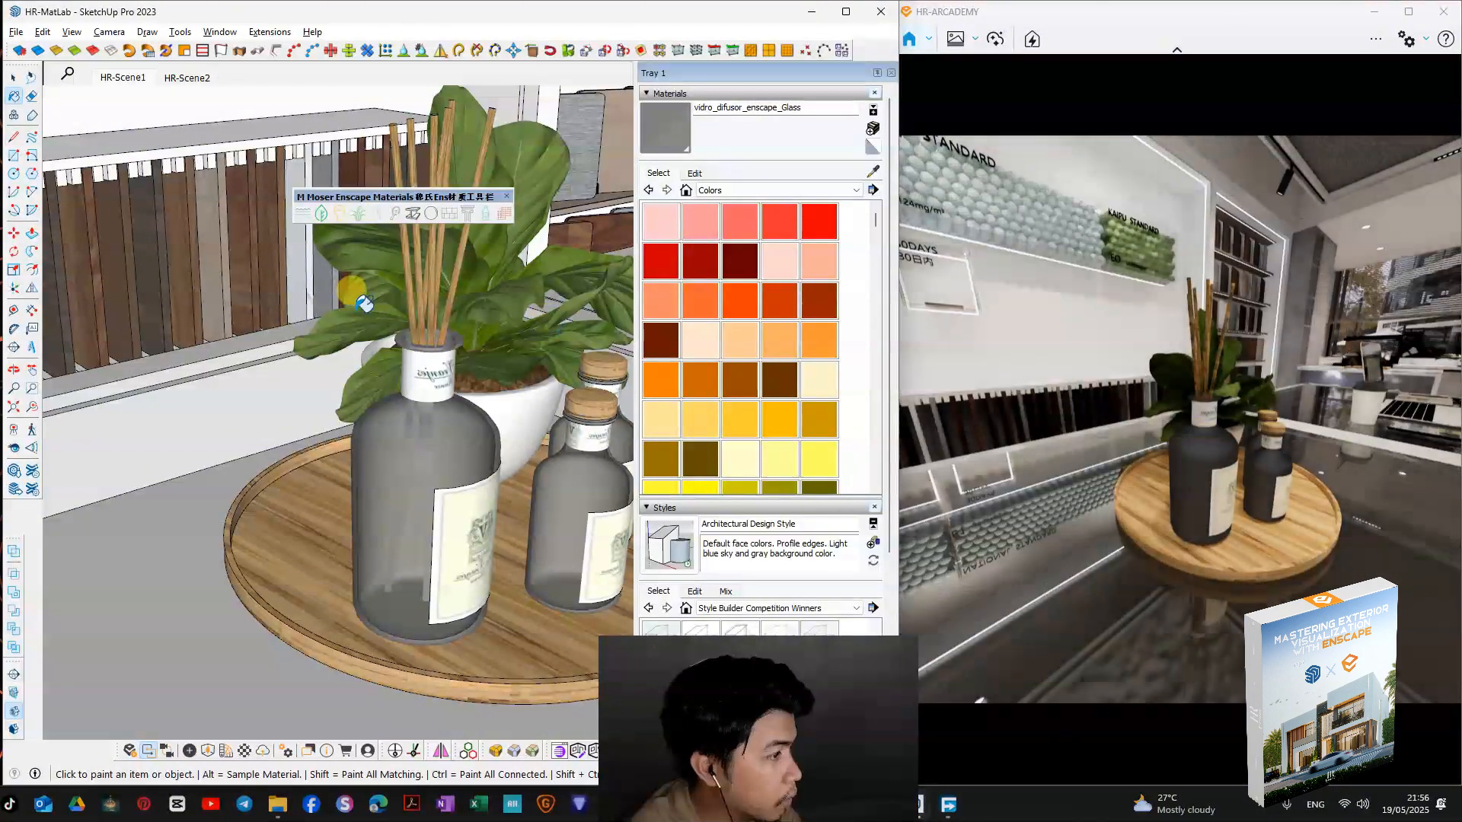
drag(406, 196, 210, 156)
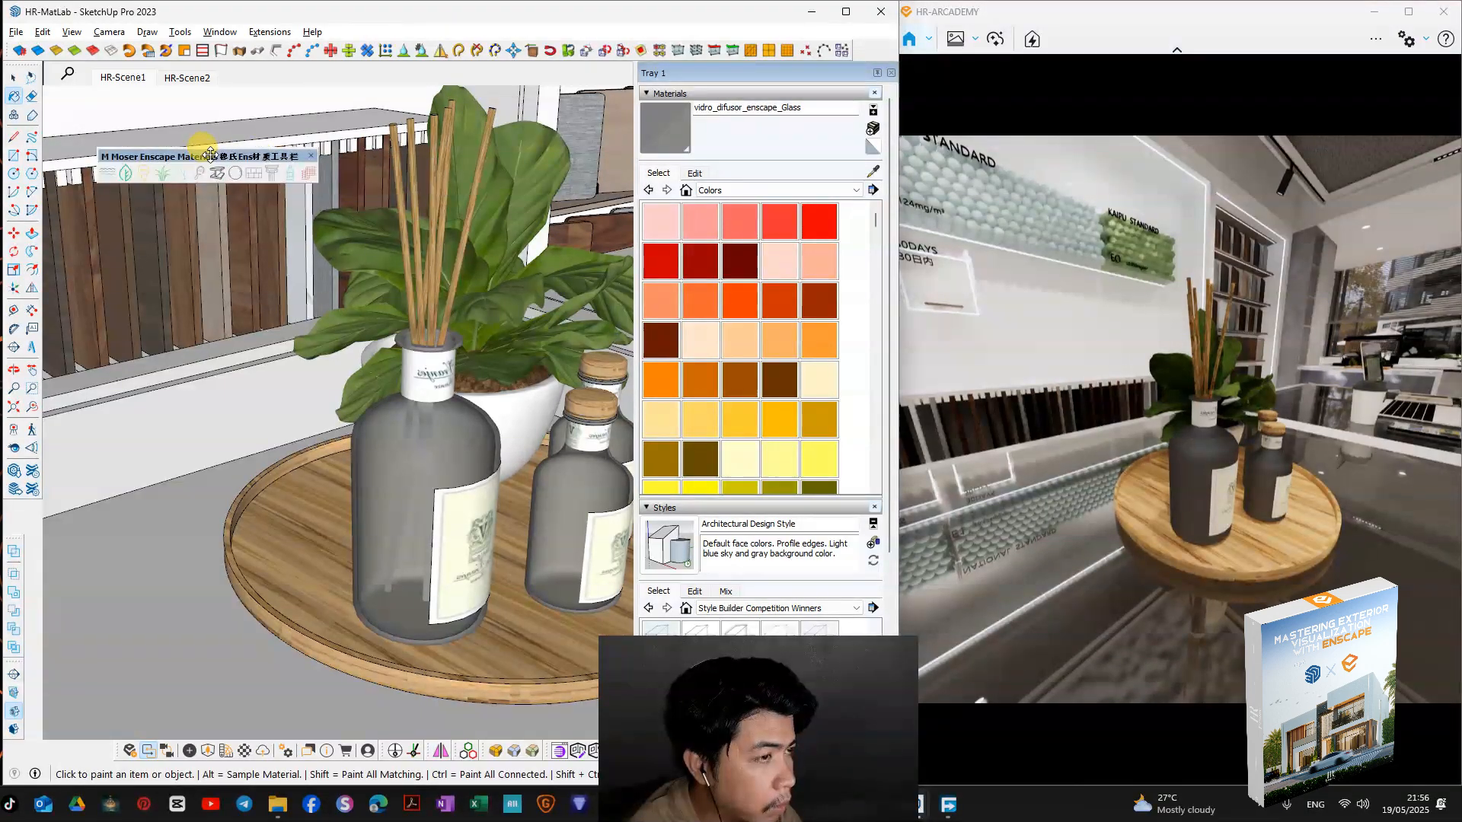
Step: Set the diffuser bottle's glass material opacity to 8
click(695, 174)
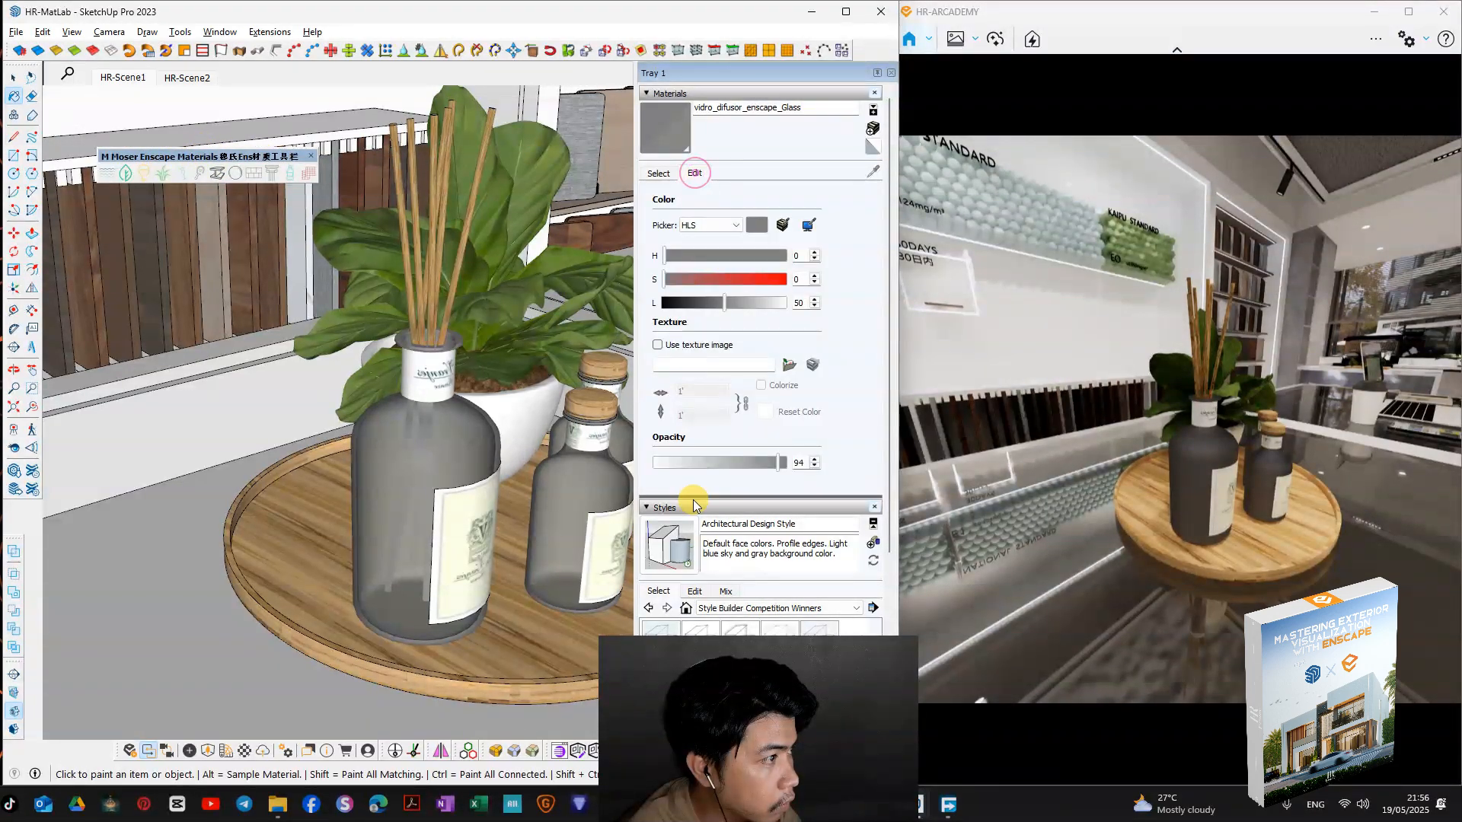
click(664, 463)
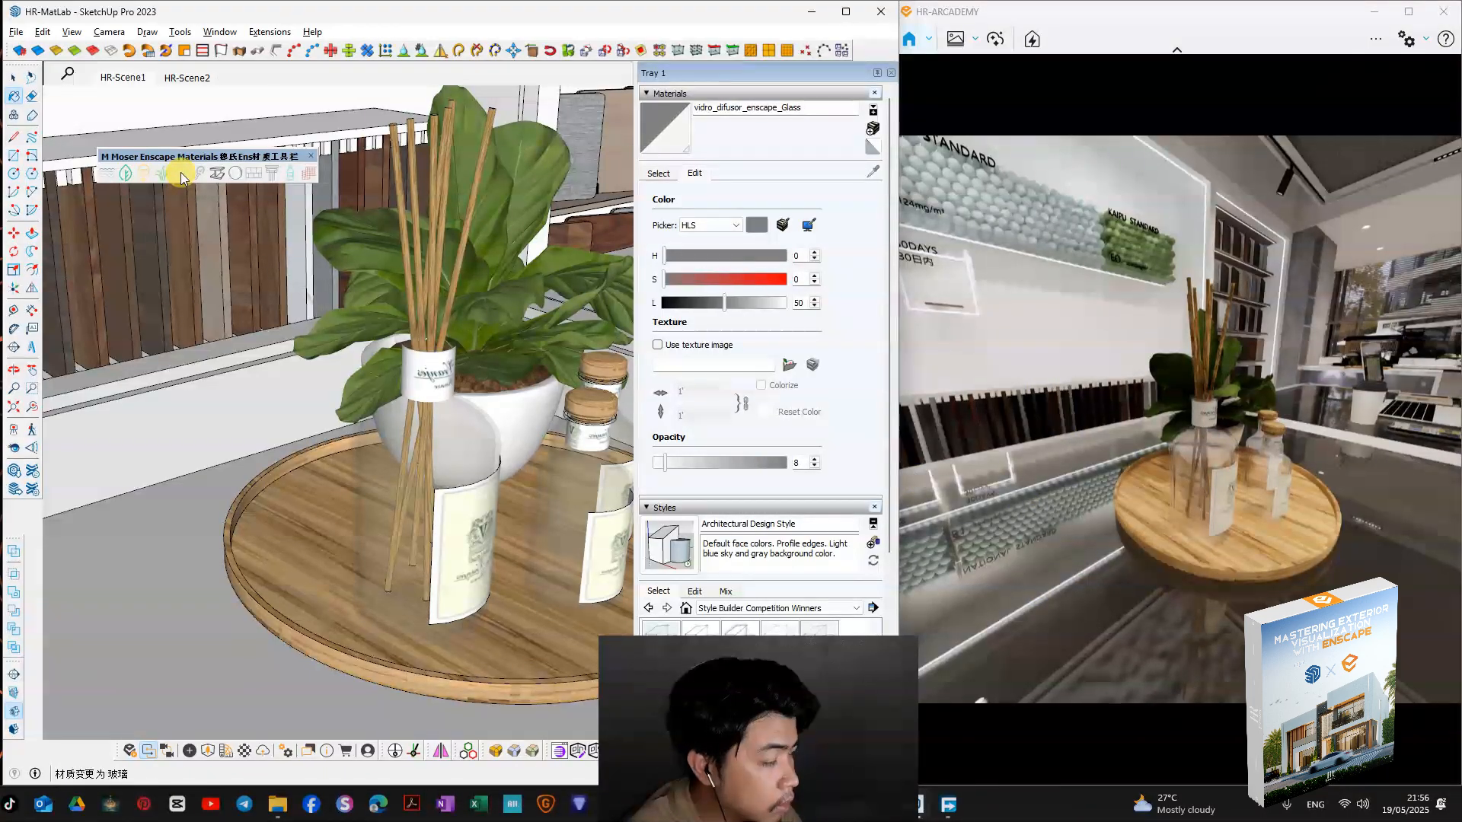
mouse_move(542, 482)
middle_down()
mouse_move(543, 514)
mouse_move(419, 440)
middle_up()
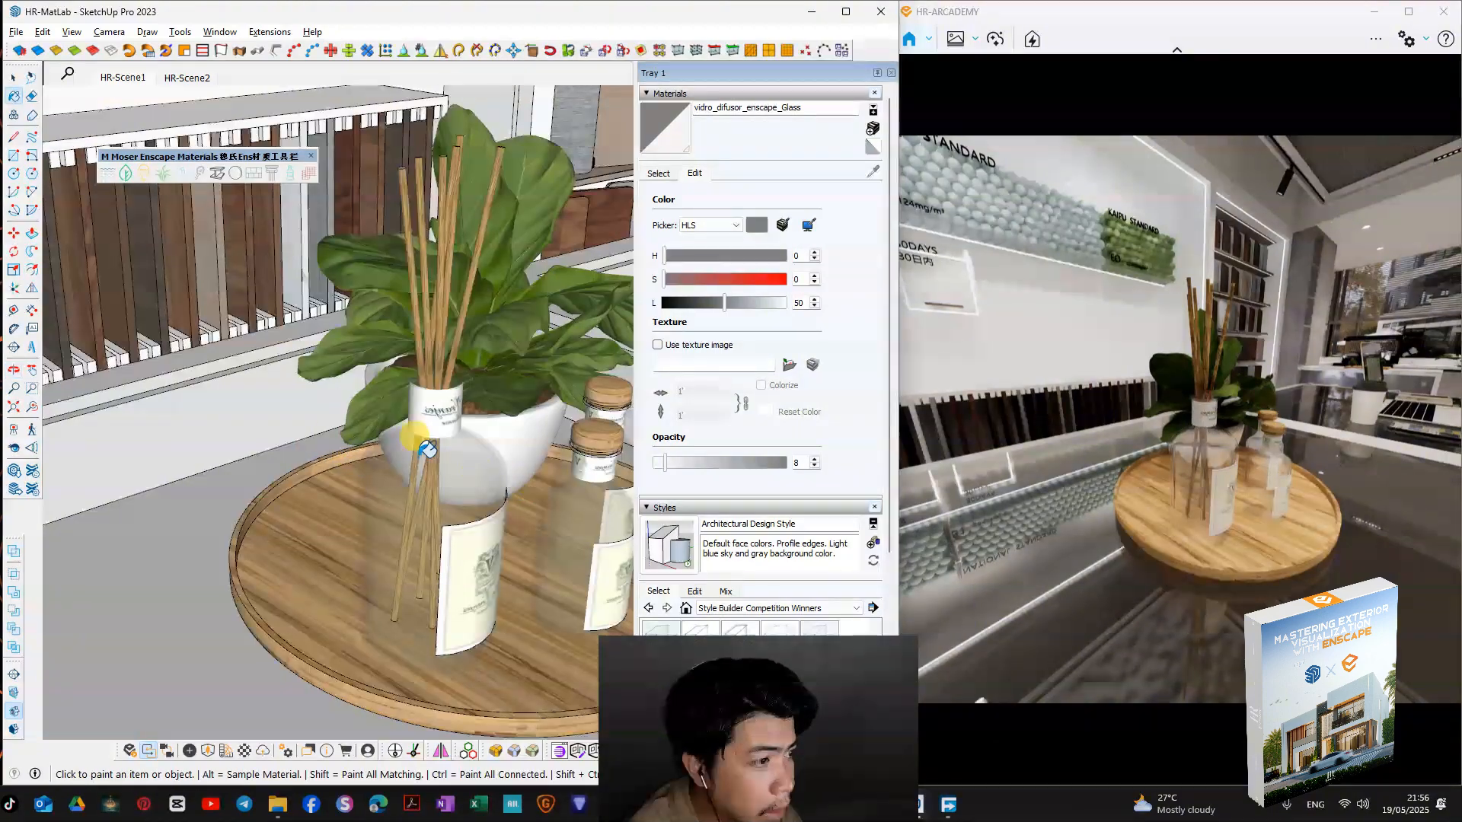
Step: Sample the potted plant's leaf material, convert it to the Enscape leaf type and inspect the plant in the render
click(656, 174)
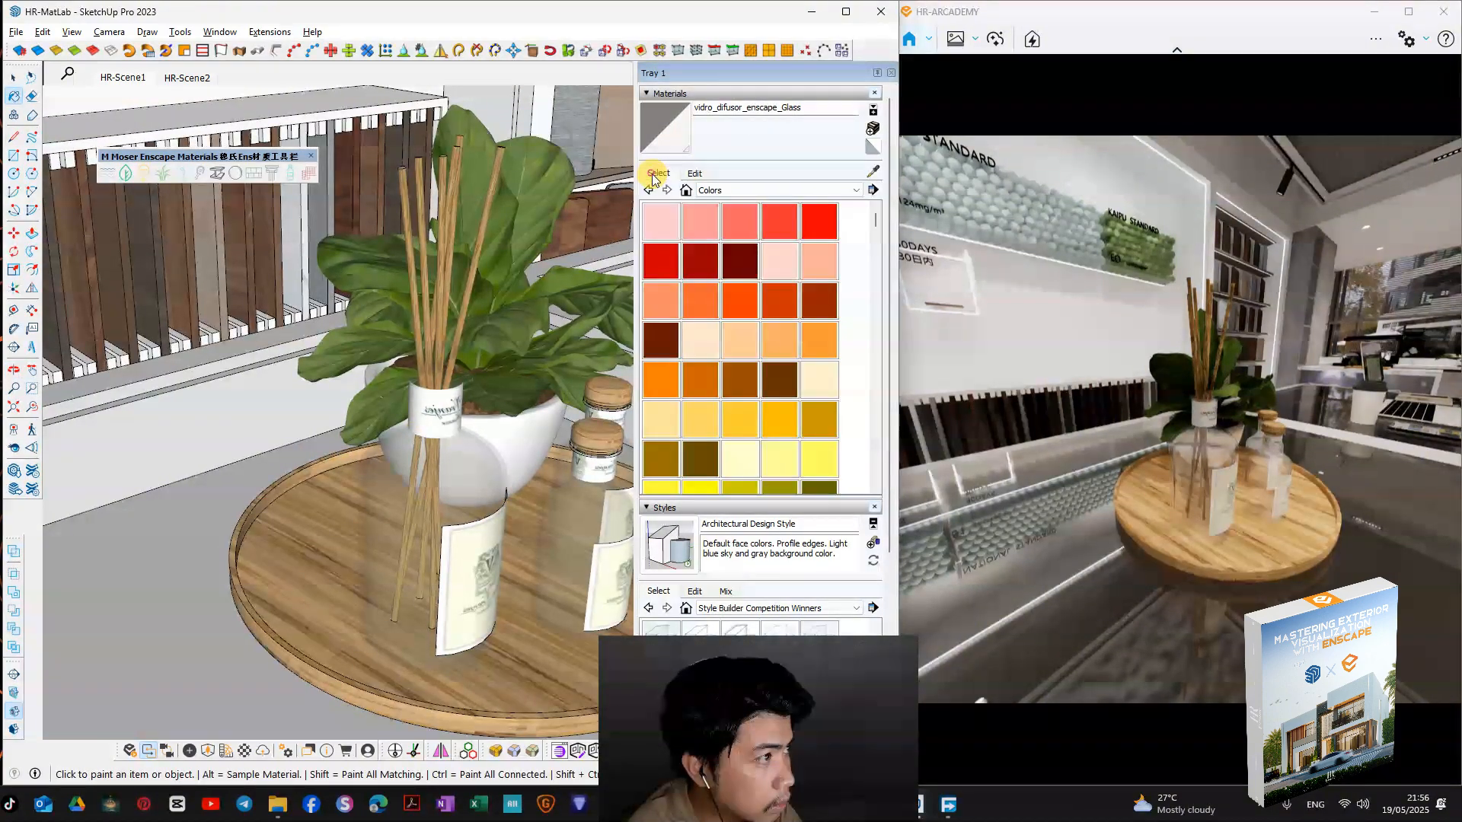
click(874, 172)
middle_drag(523, 212, 454, 303)
scroll(455, 305, up, 3)
click(453, 306)
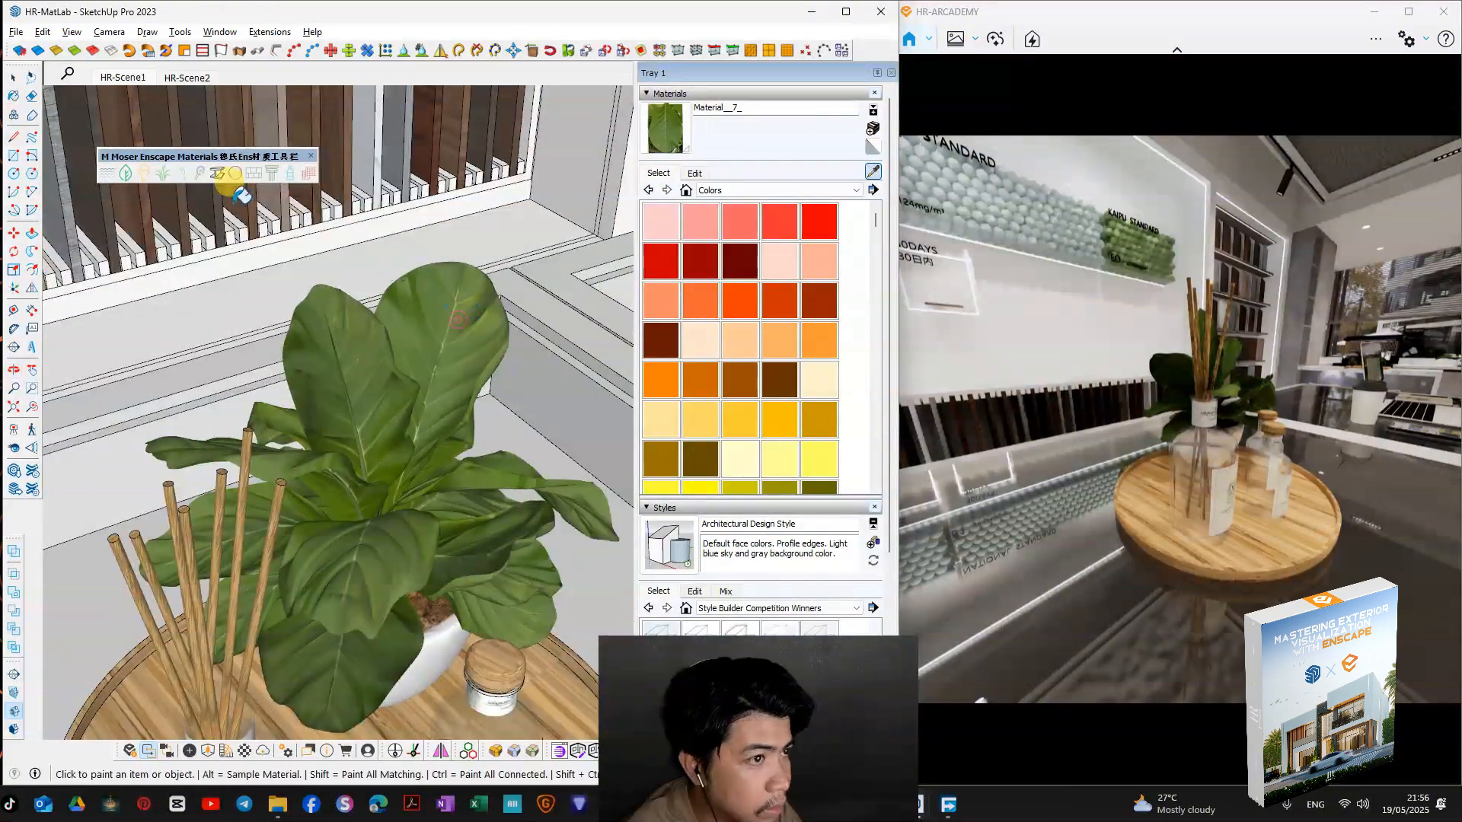
click(127, 181)
right_drag(1232, 370, 1081, 342)
scroll(1177, 403, up, 3)
mouse_move(1127, 395)
right_down()
mouse_move(1142, 441)
mouse_move(1241, 403)
mouse_move(1196, 449)
mouse_move(1149, 419)
mouse_move(1043, 438)
mouse_move(1157, 426)
mouse_move(1104, 434)
mouse_move(1048, 675)
right_up()
scroll(1104, 434, up, 3)
scroll(1104, 434, down, 5)
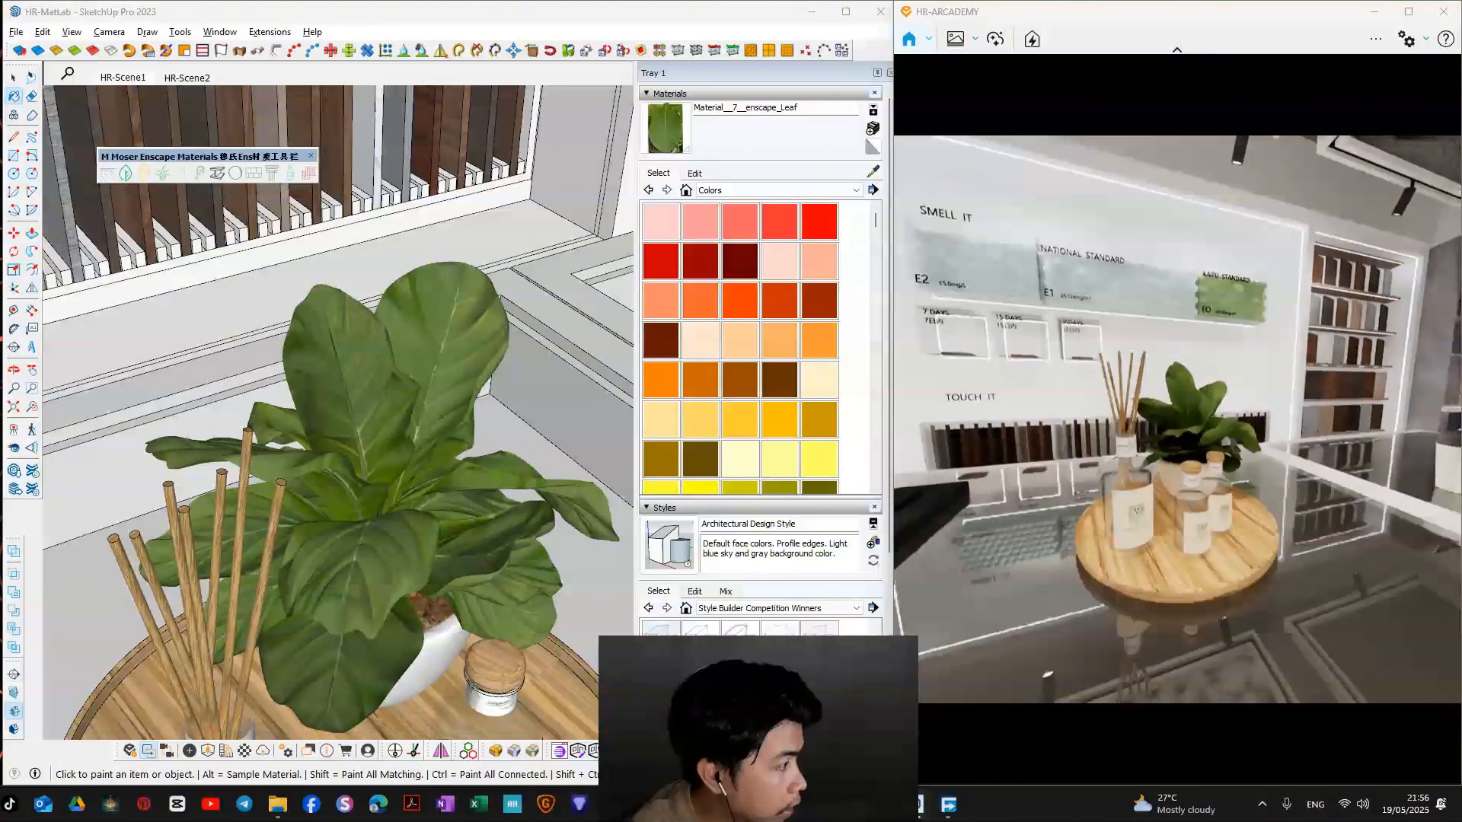
Step: Sample the glass counter top's material and review its name keyword, color and opacity settings
click(874, 175)
scroll(567, 381, down, 4)
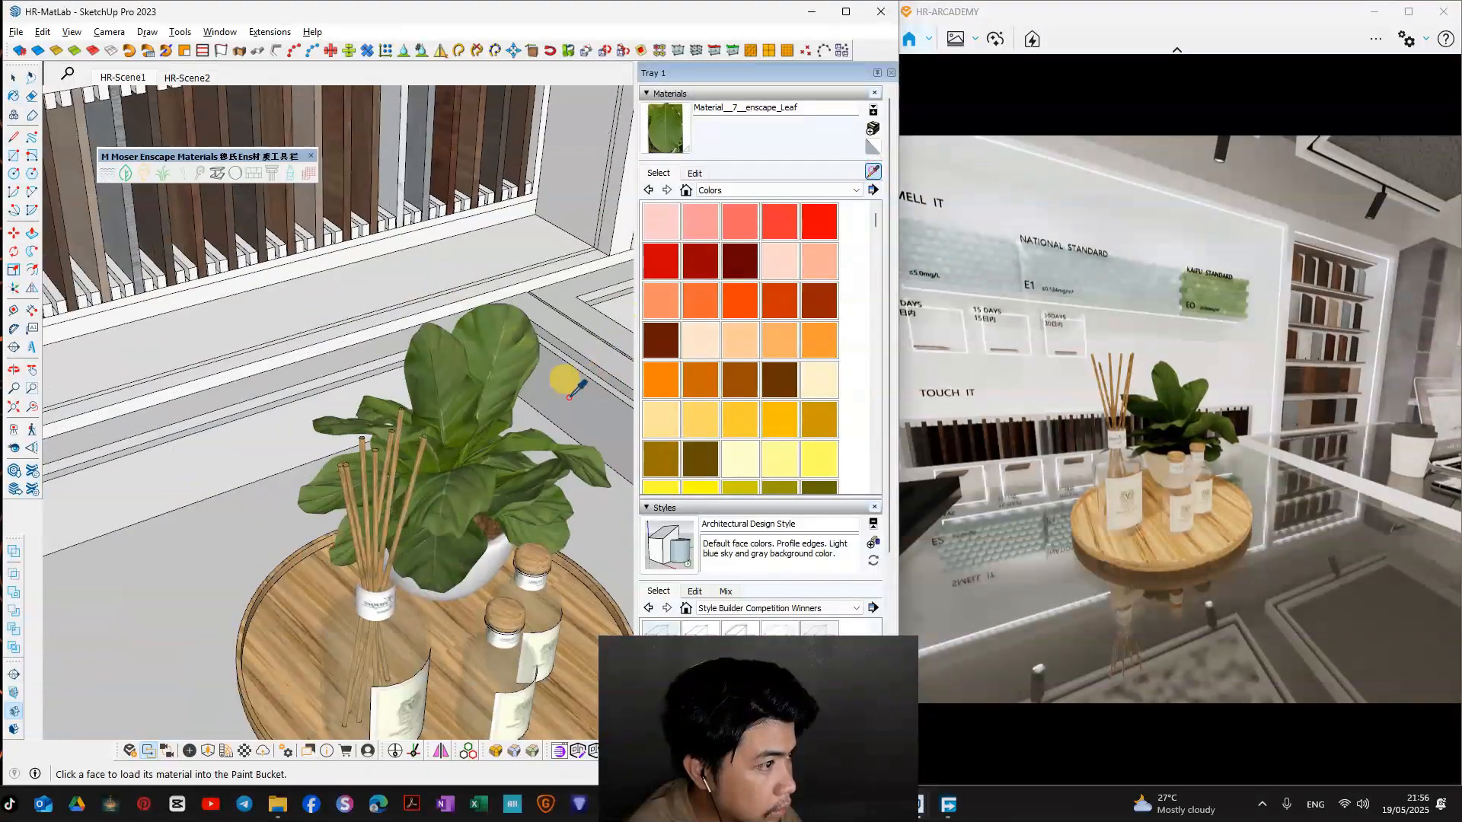
middle_drag(350, 495, 410, 459)
click(412, 531)
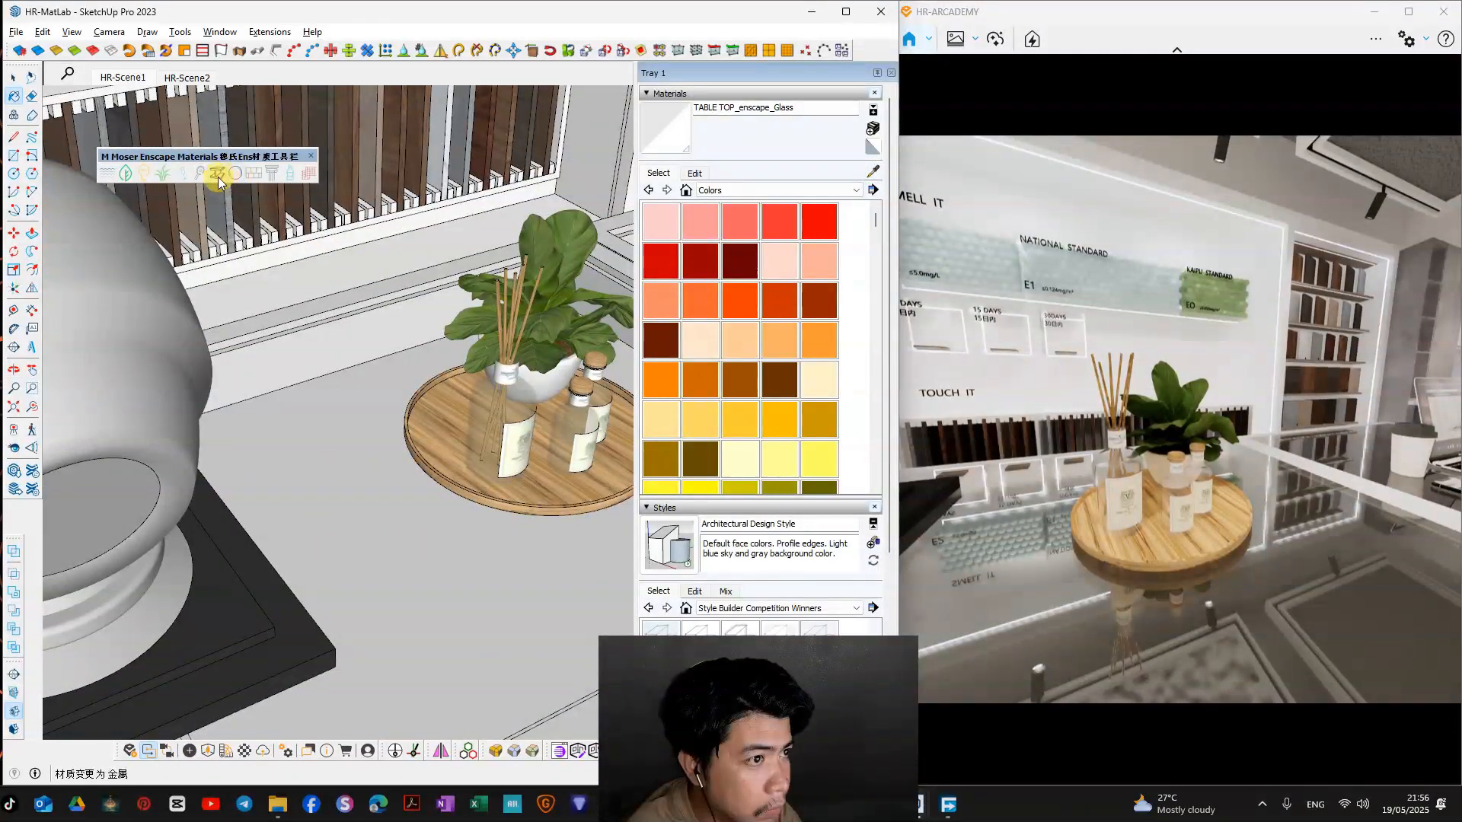
click(695, 174)
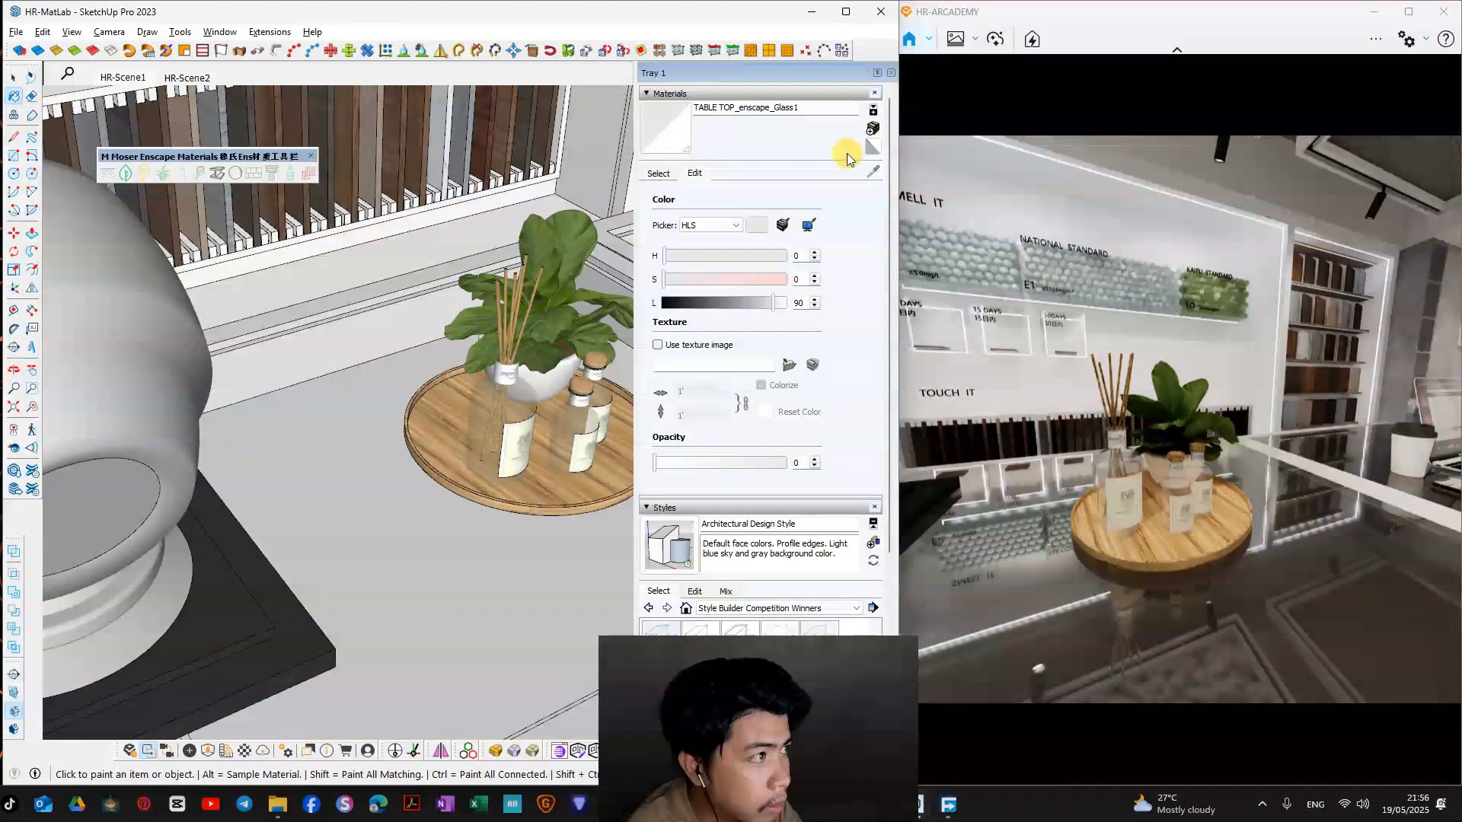
click(659, 173)
Step: Sample the Color A01 material from the counter beside the PAINT lettering
click(876, 174)
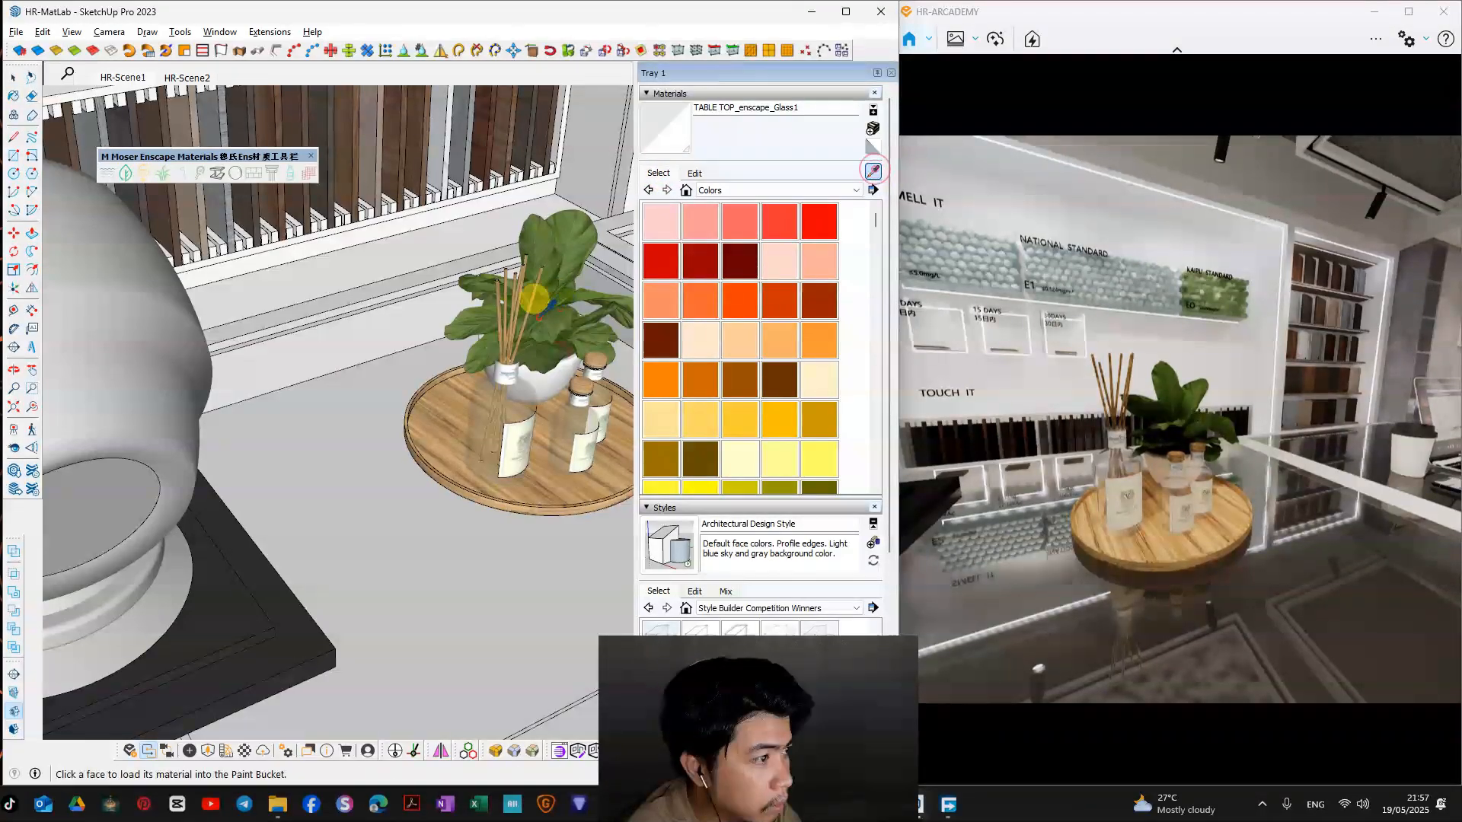
middle_drag(537, 301, 215, 321)
scroll(400, 382, down, 3)
mouse_move(402, 455)
middle_down()
mouse_move(330, 388)
mouse_move(391, 365)
middle_up()
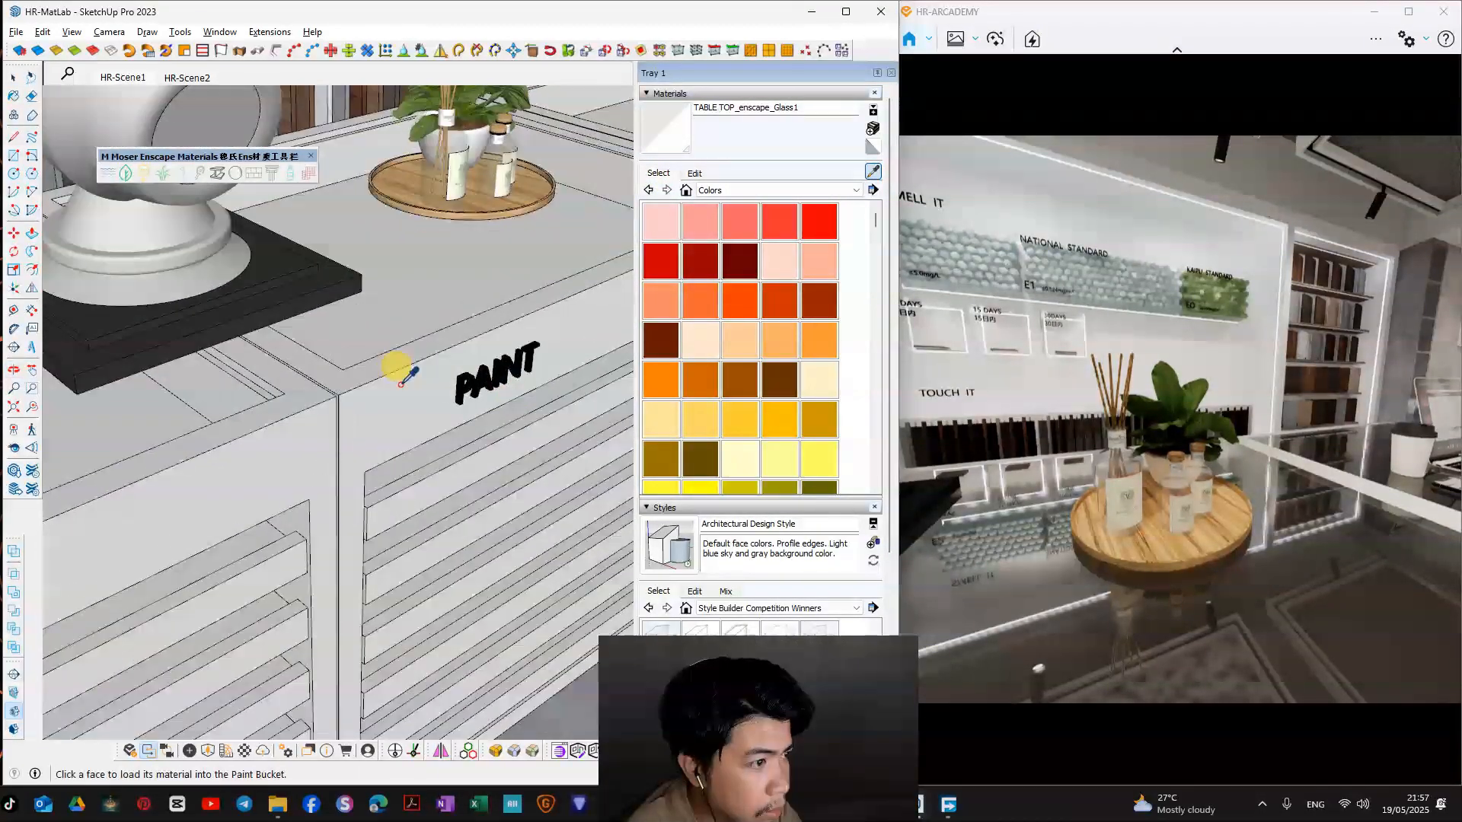
scroll(391, 366, up, 3)
click(375, 340)
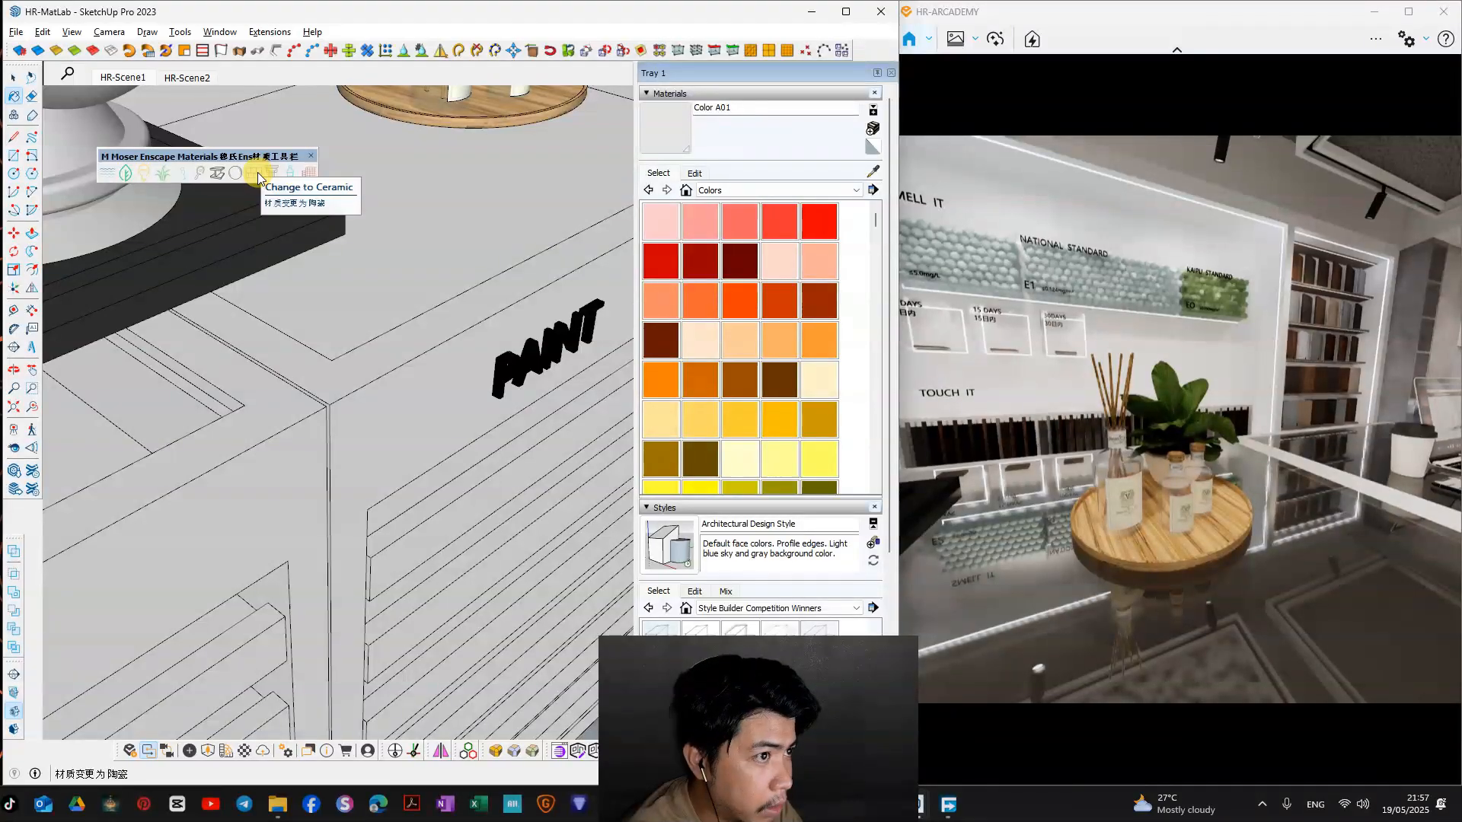
Step: Try the Enscape polished type on the sampled counter material, replace it with ceramic and compare both finishes in the render
click(238, 172)
drag(1297, 437, 1142, 449)
key(s)
right_drag(1378, 472, 1429, 453)
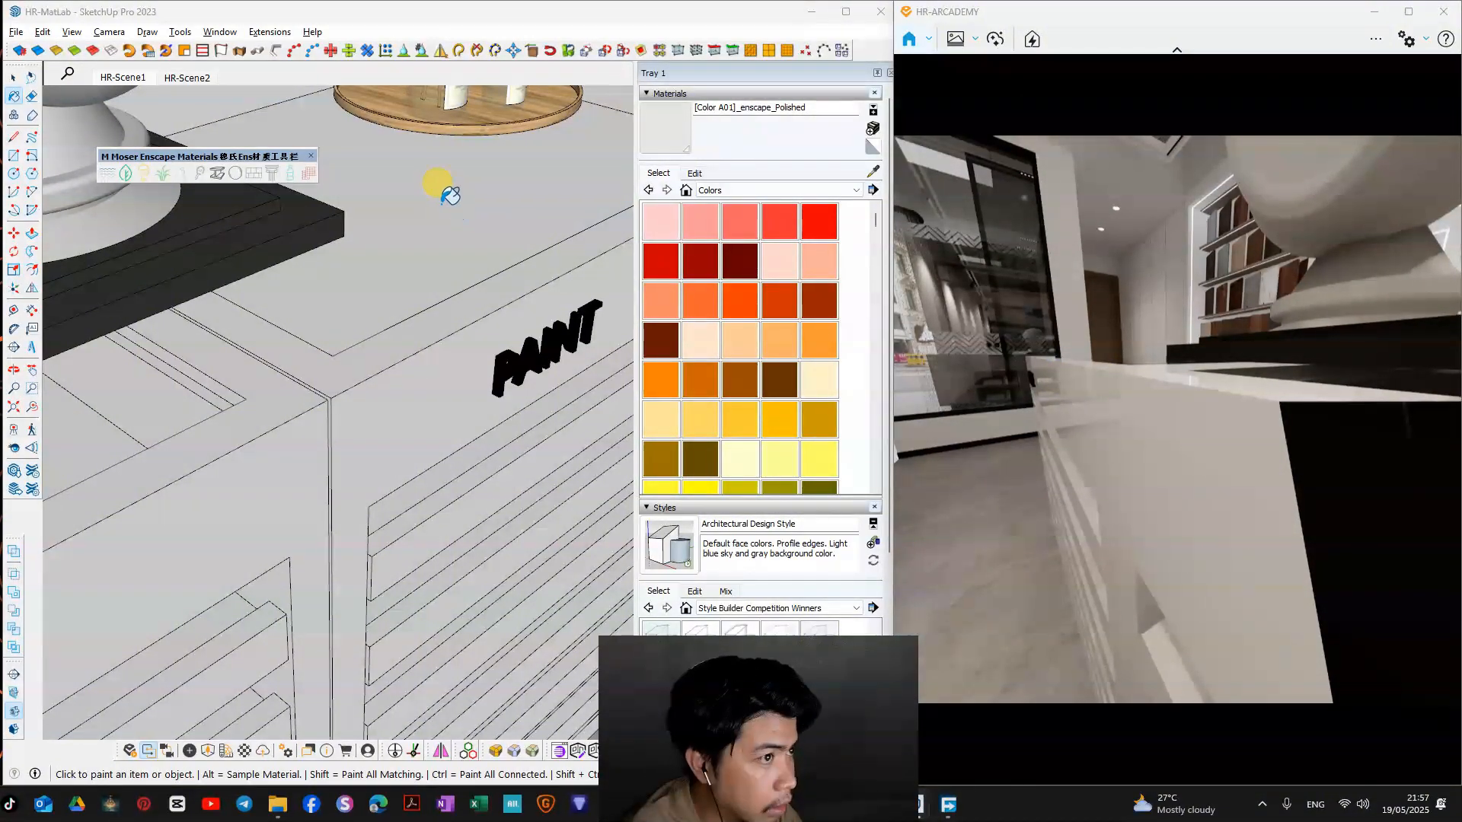
click(253, 176)
mouse_move(1126, 407)
right_down()
mouse_move(1150, 480)
mouse_move(1135, 397)
right_up()
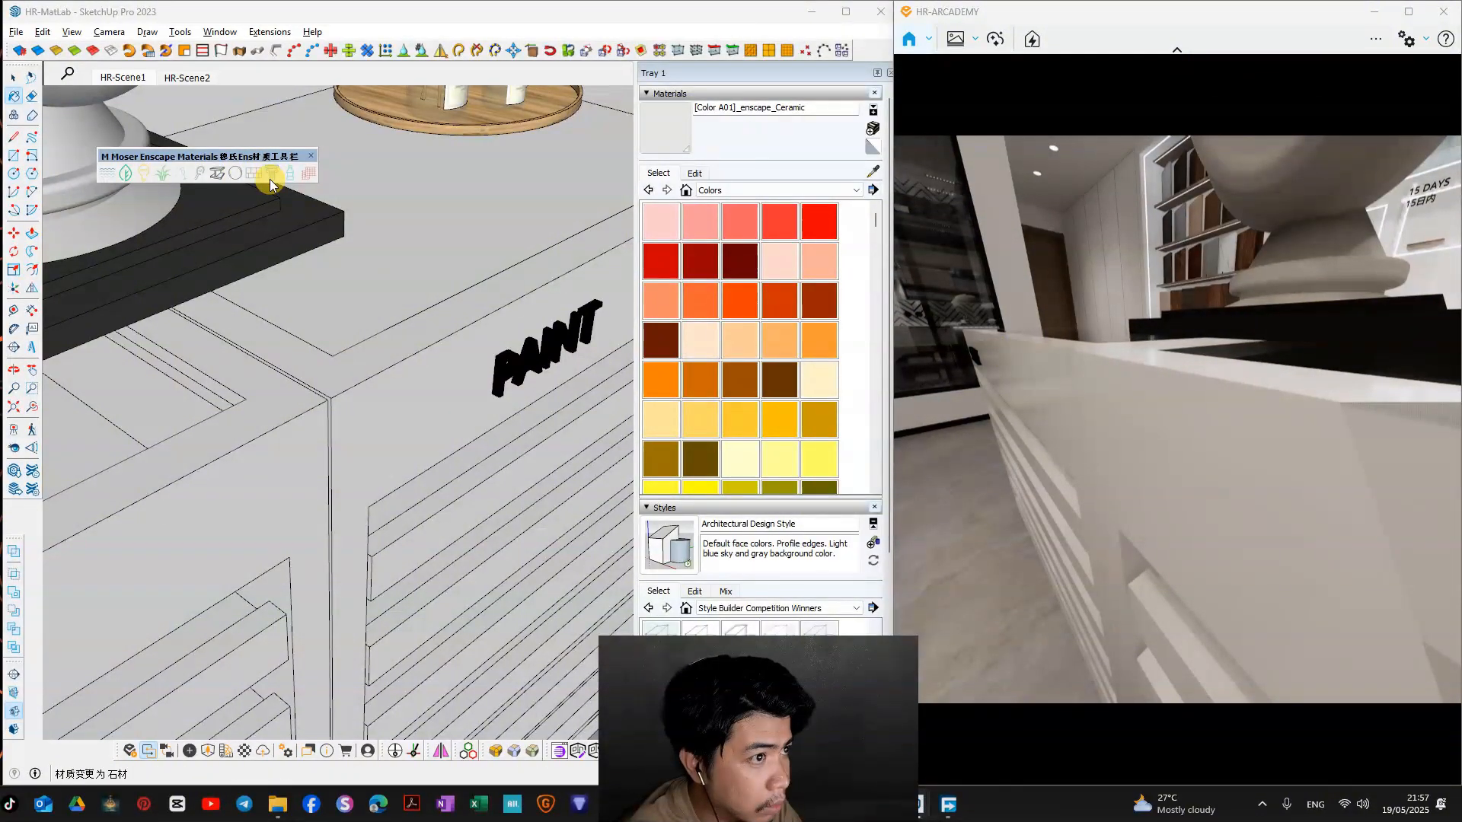
Step: Sample the kitchen island's TA1 marble material, convert it to the Enscape marble type and check the render and name keyword
mouse_move(955, 428)
right_down()
mouse_move(1127, 426)
mouse_move(1219, 465)
mouse_move(1344, 389)
mouse_move(1393, 396)
mouse_move(1455, 332)
right_up()
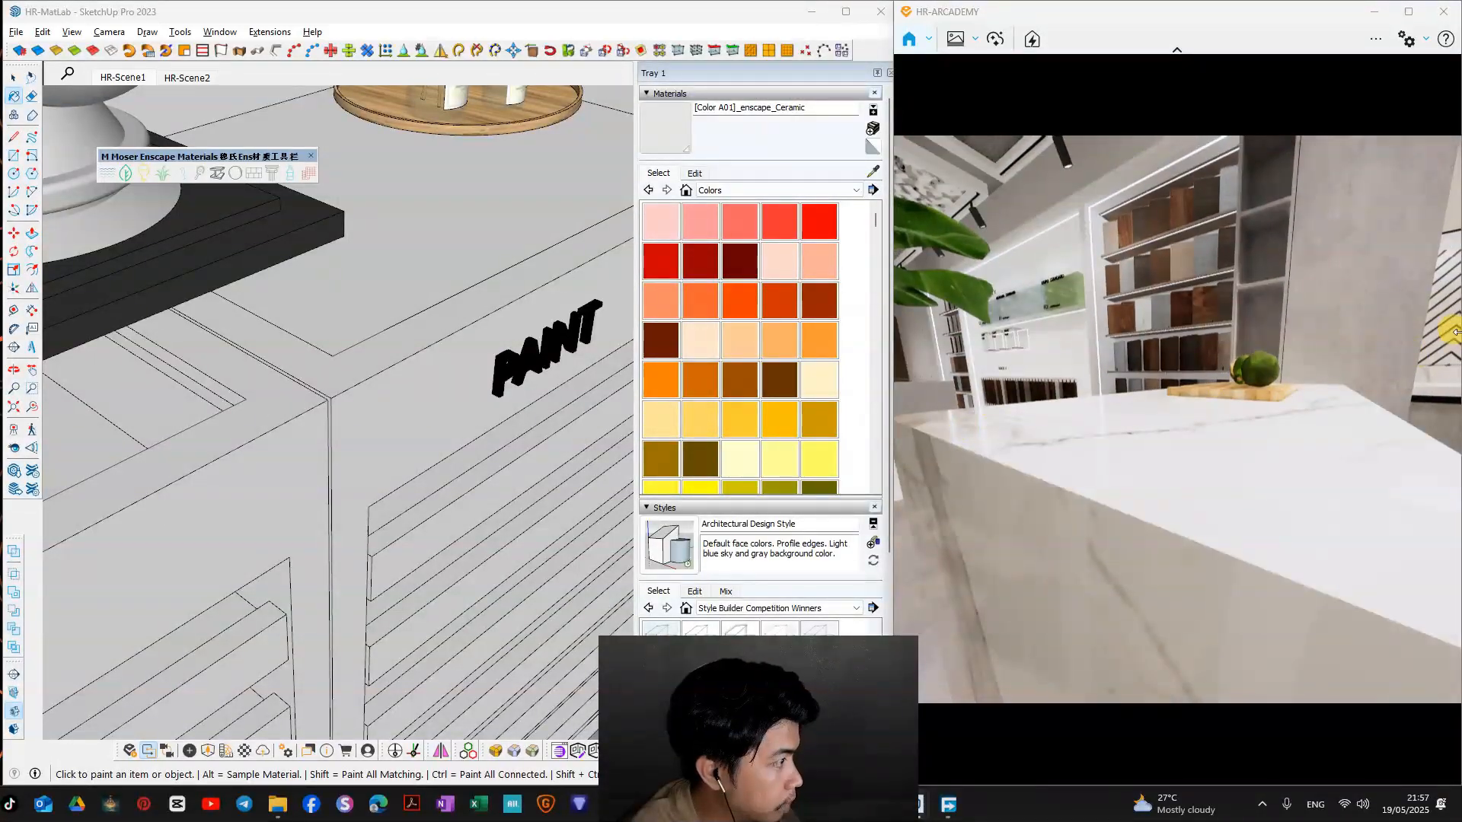
click(878, 176)
scroll(621, 260, down, 2)
mouse_move(609, 266)
middle_down()
mouse_move(381, 368)
mouse_move(343, 488)
middle_up()
middle_drag(440, 351, 270, 427)
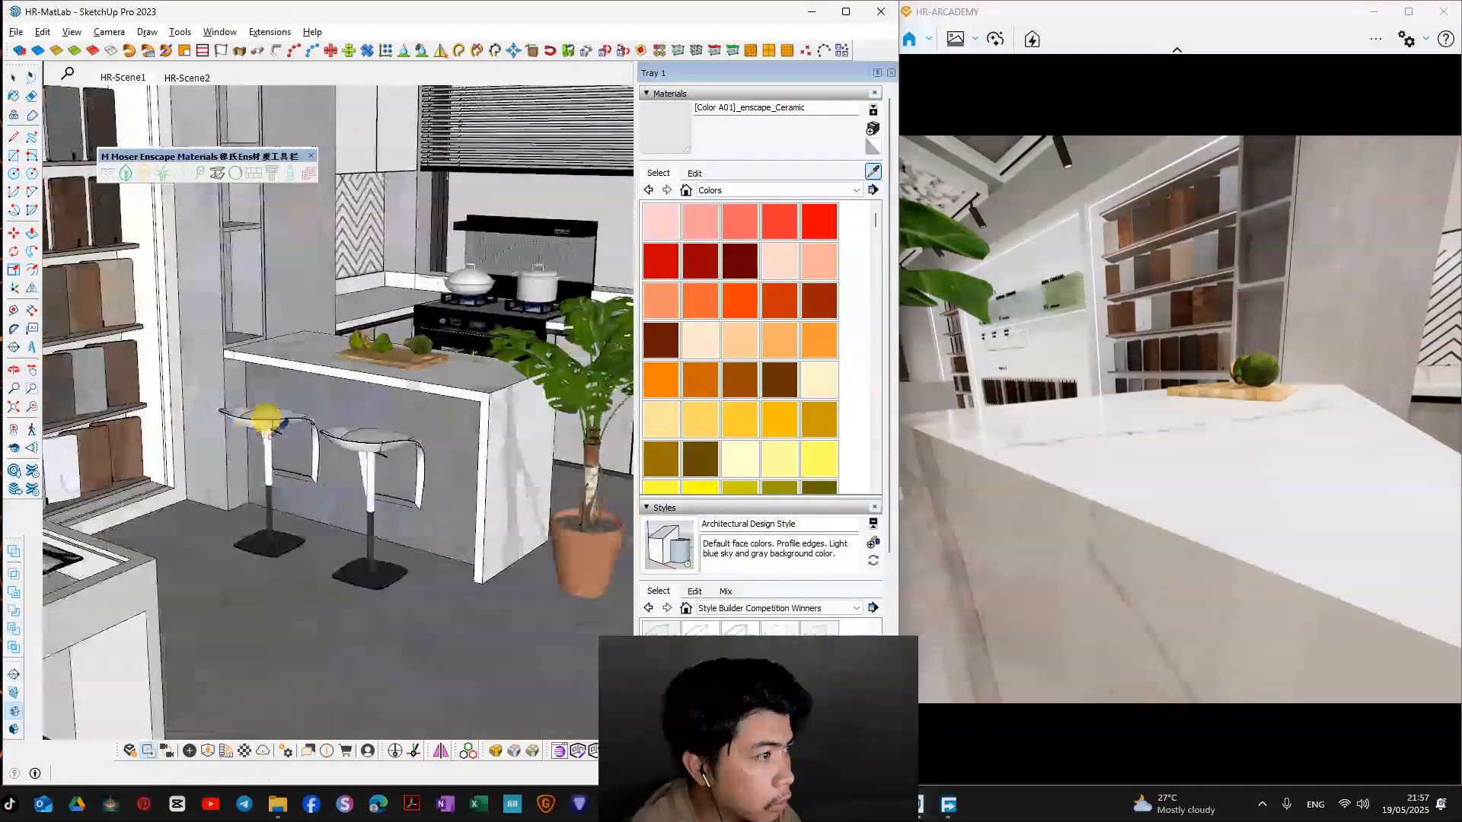
scroll(438, 373, up, 4)
click(694, 175)
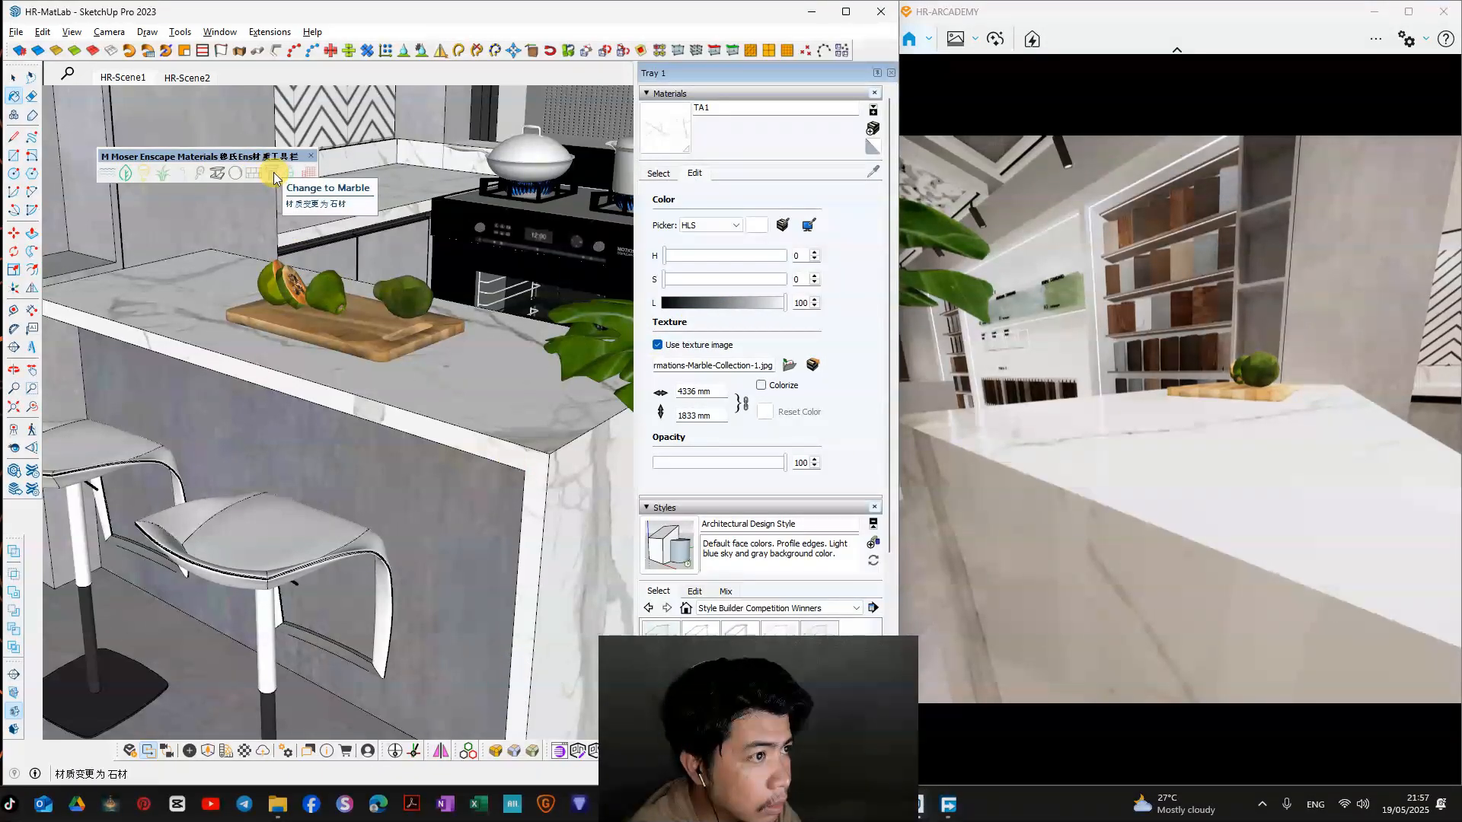
mouse_move(1118, 428)
right_down()
mouse_move(1104, 446)
mouse_move(1165, 434)
mouse_move(884, 434)
right_up()
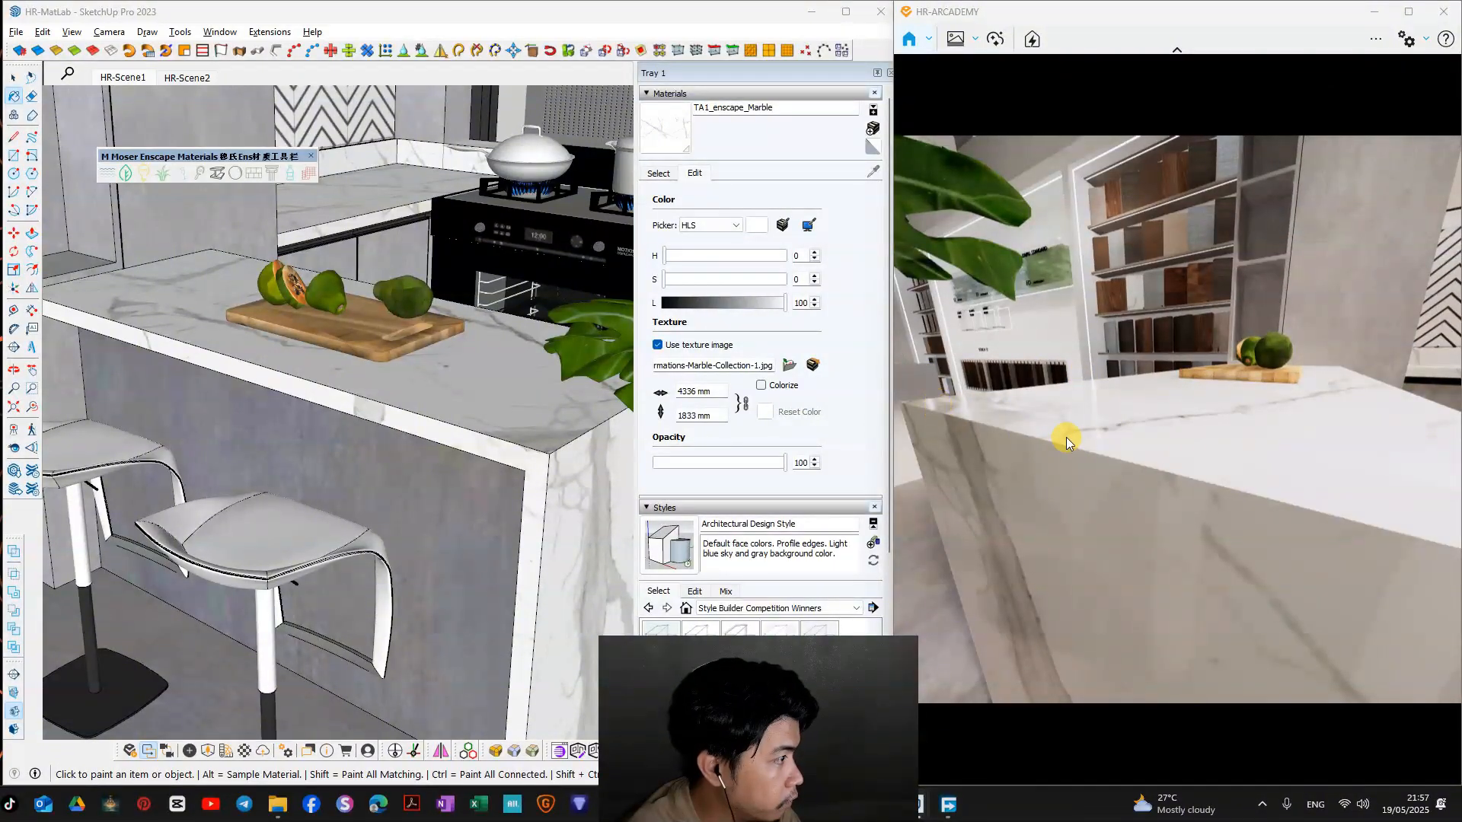
drag(774, 108, 759, 108)
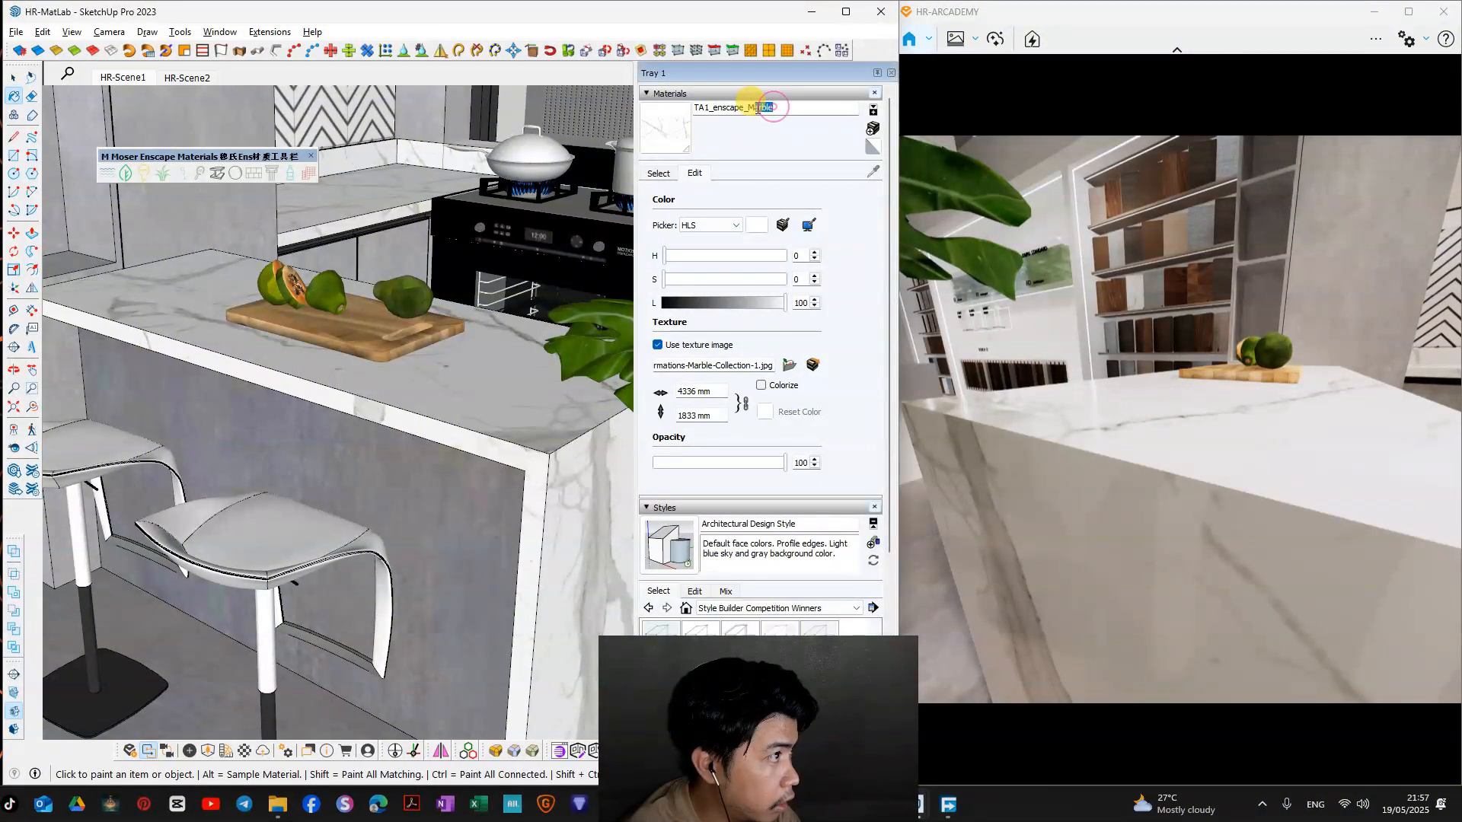
Step: Sample the MacBook material from the laptop's body on the counter and bring the laptop into the Enscape view
mouse_move(591, 284)
middle_down()
mouse_move(579, 350)
mouse_move(482, 369)
mouse_move(381, 415)
mouse_move(420, 458)
mouse_move(473, 370)
middle_up()
click(659, 175)
click(877, 169)
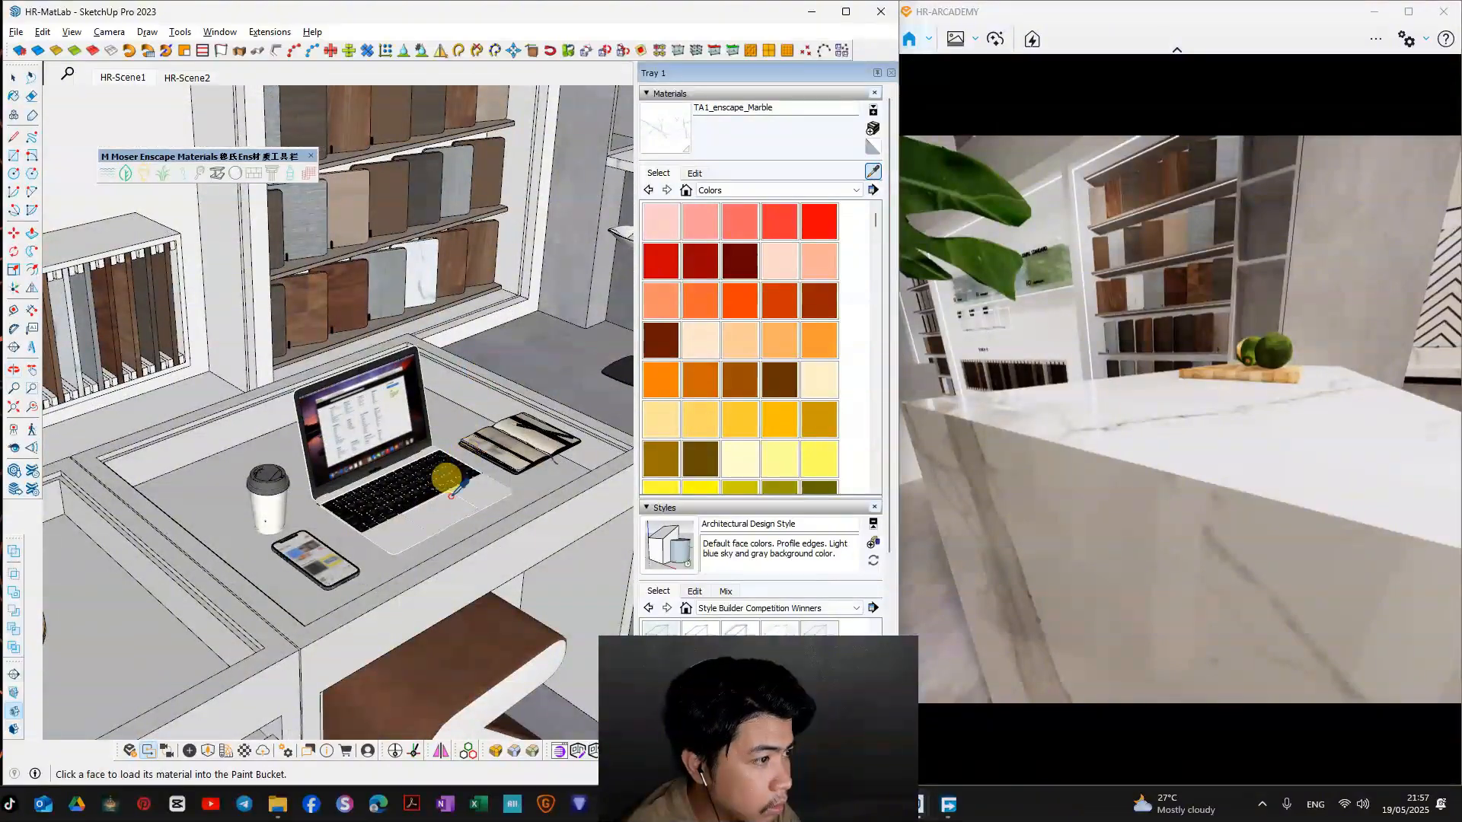
middle_drag(448, 481, 389, 514)
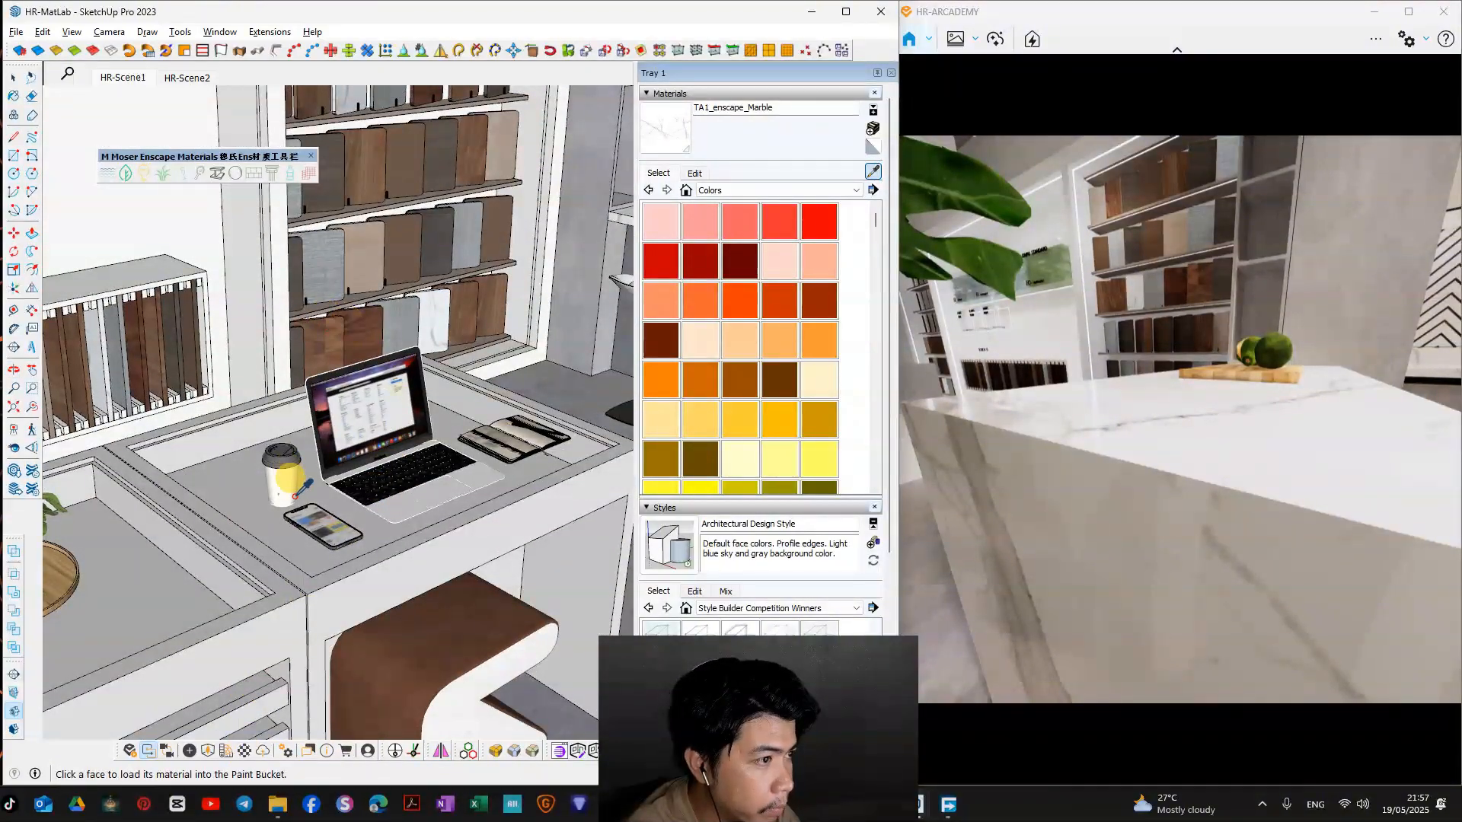
scroll(380, 418, up, 5)
scroll(1104, 421, down, 5)
right_drag(1097, 420, 1173, 424)
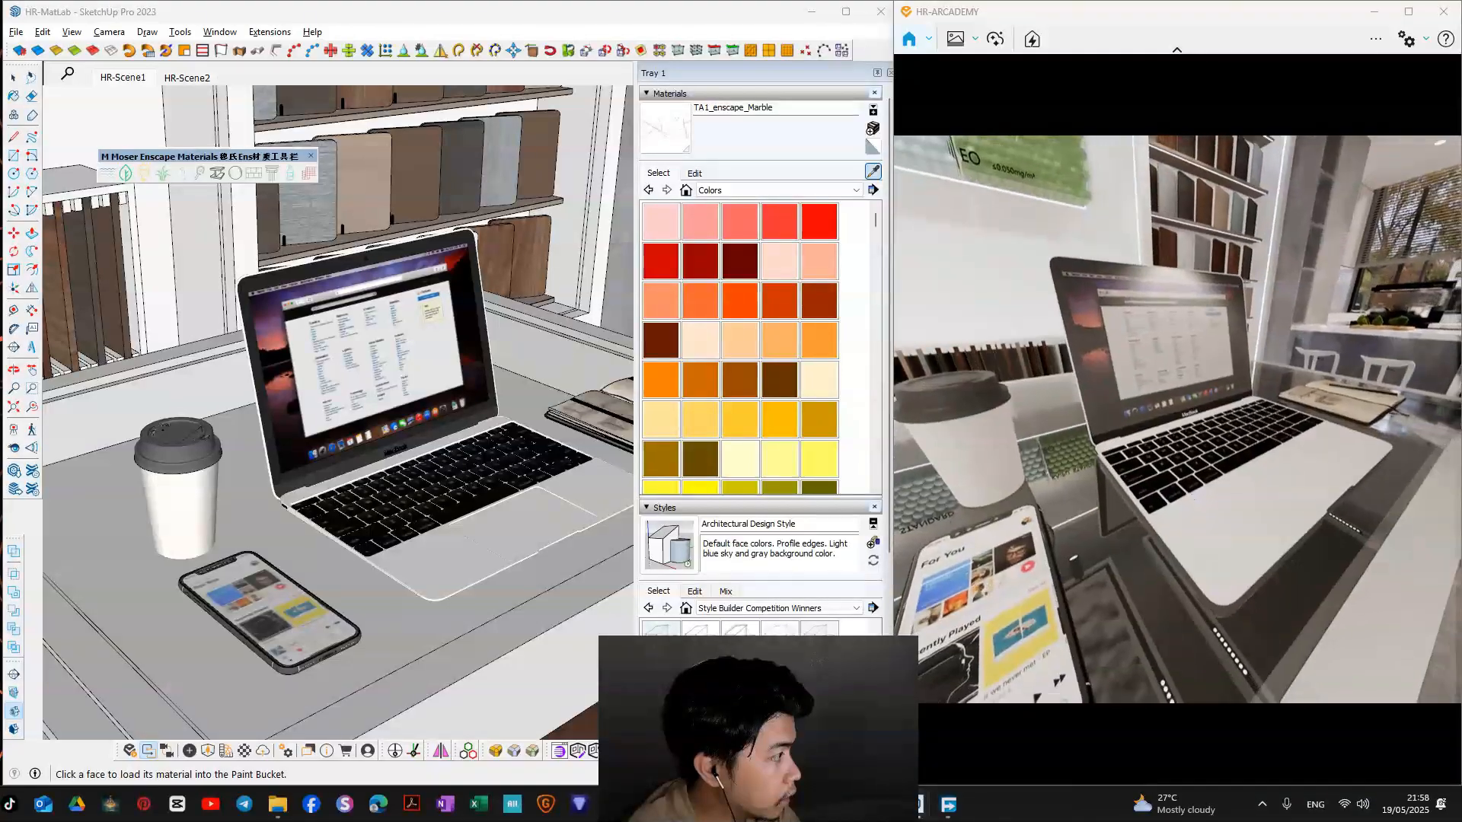
click(476, 542)
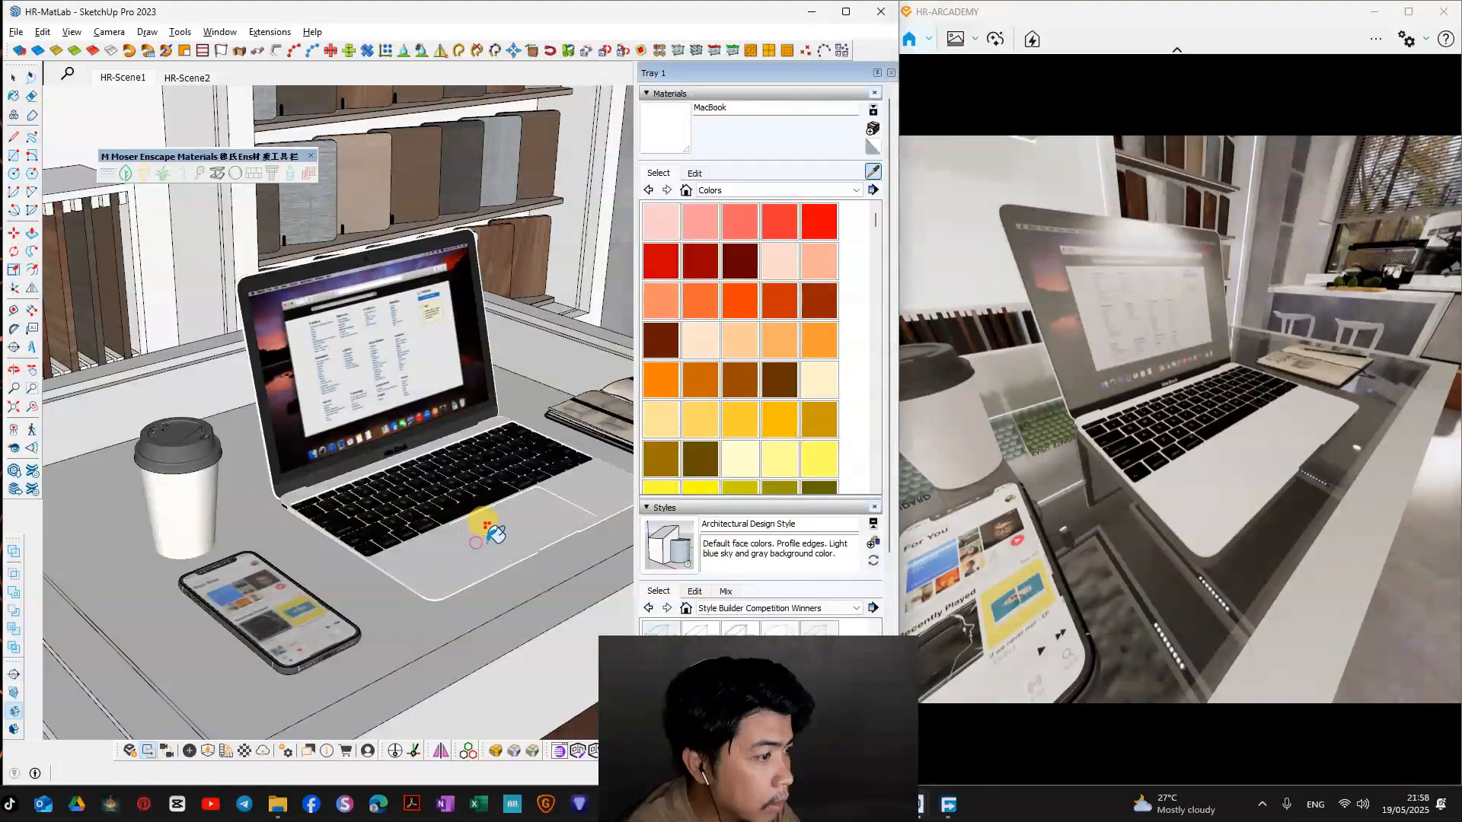
Step: Apply the Enscape marble conversion to the laptop's sampled body material
drag(230, 158, 424, 137)
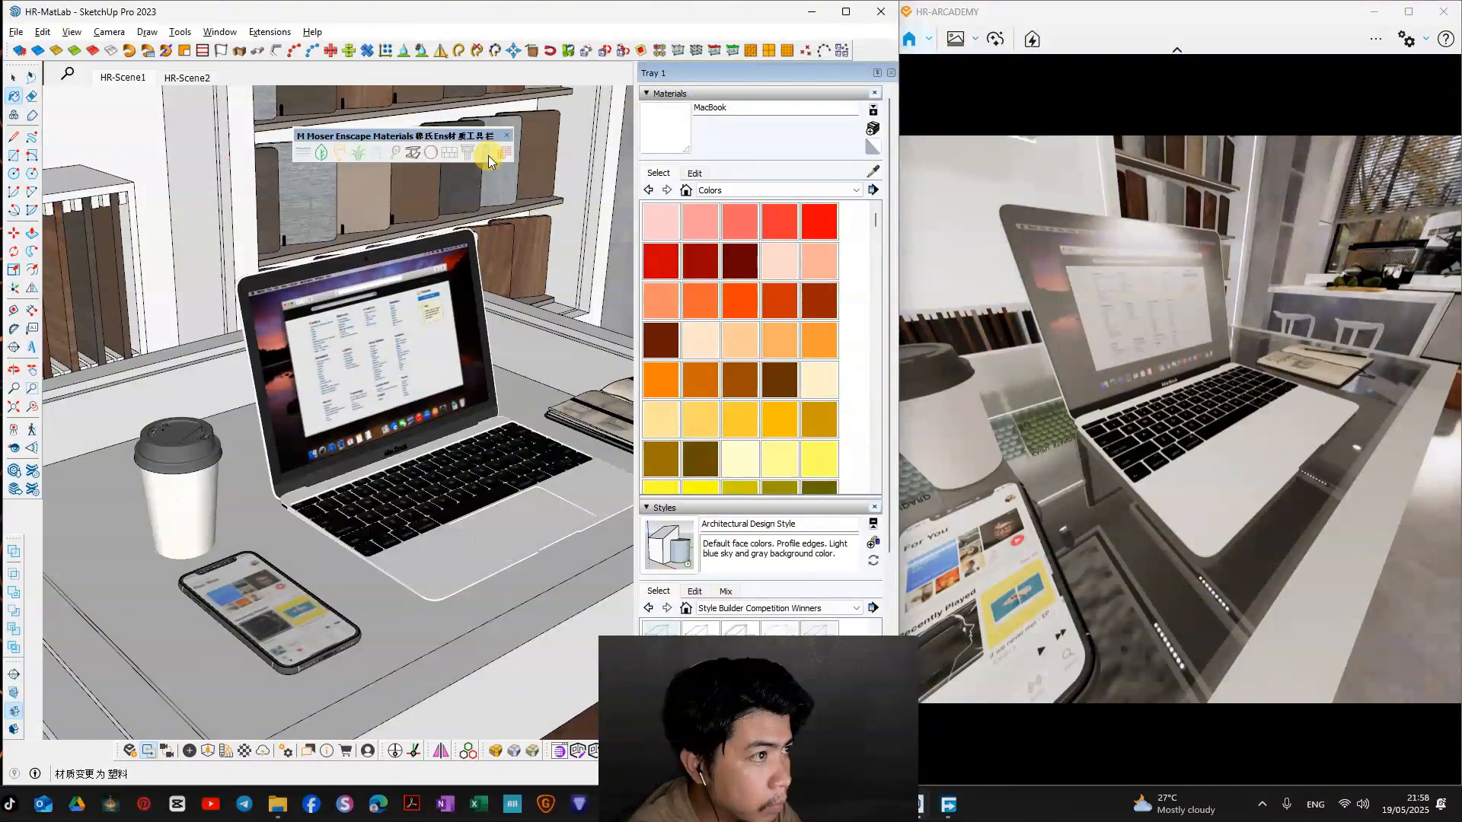
mouse_move(426, 375)
middle_down()
mouse_move(73, 366)
mouse_move(564, 450)
mouse_move(391, 431)
mouse_move(416, 193)
middle_up()
drag(447, 150, 258, 137)
click(282, 161)
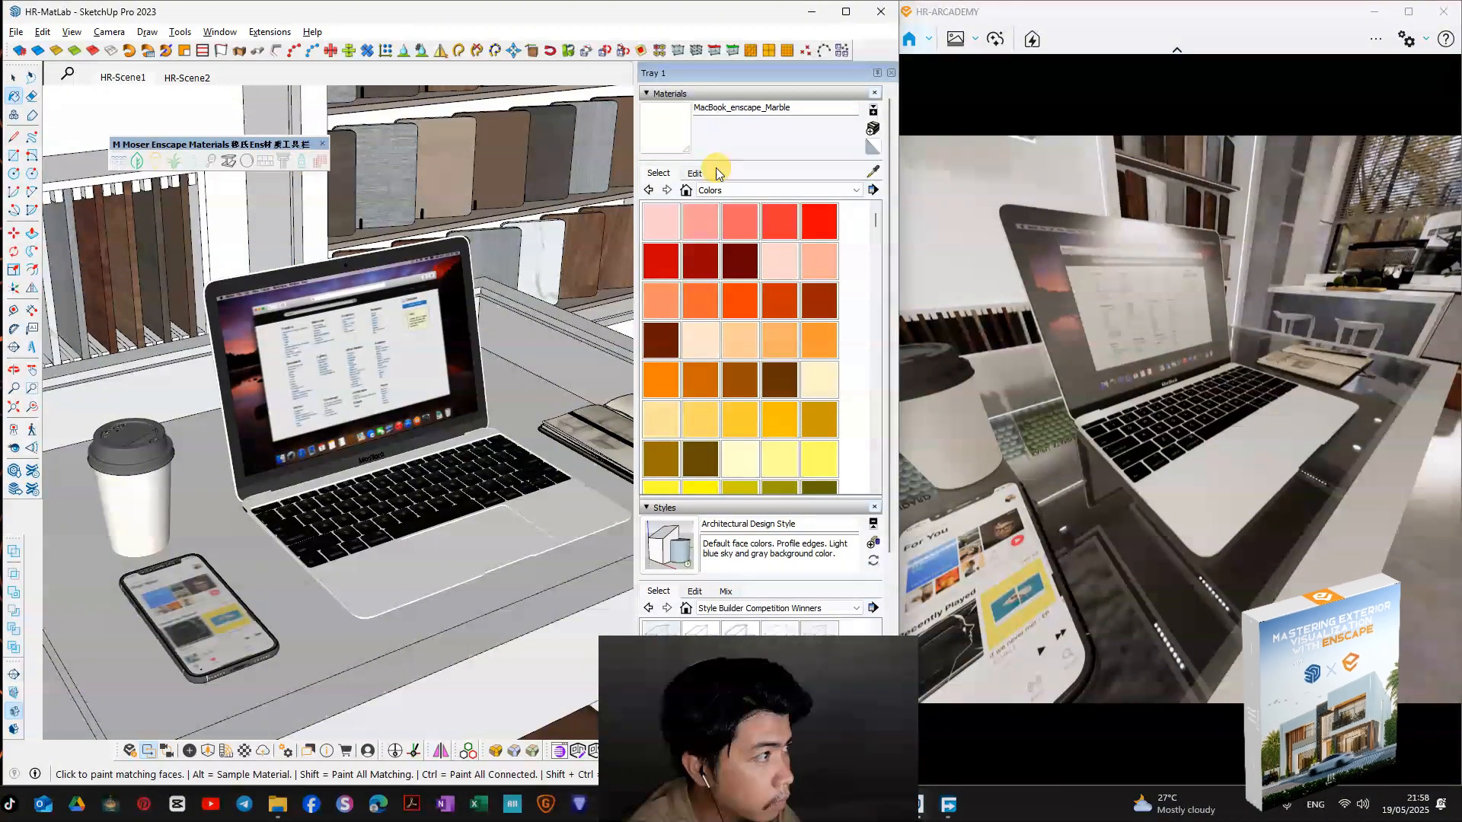
Step: Sample the laptop's body material again and convert it to the Enscape metal type
scroll(502, 533, up, 3)
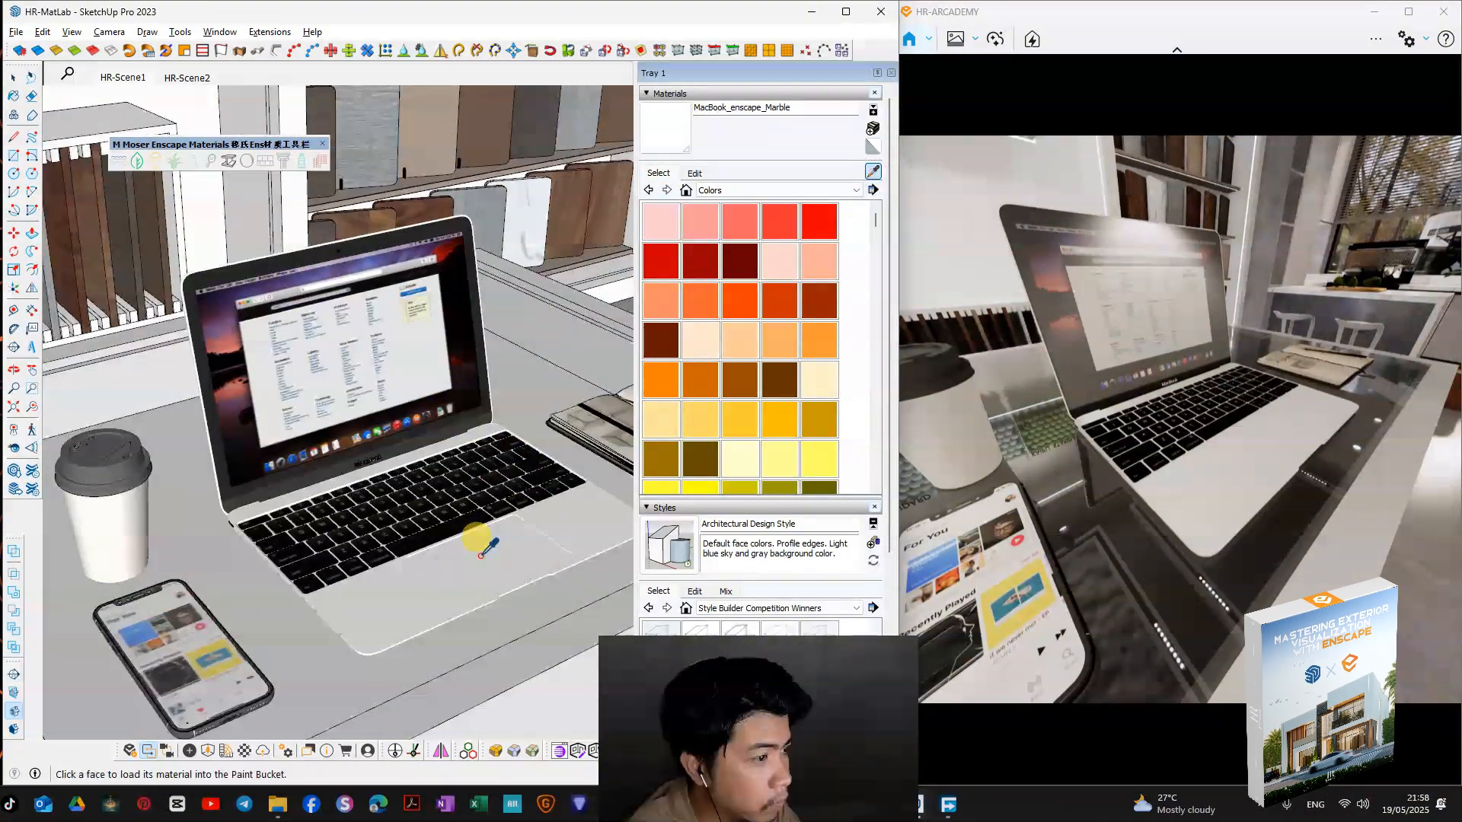
click(235, 162)
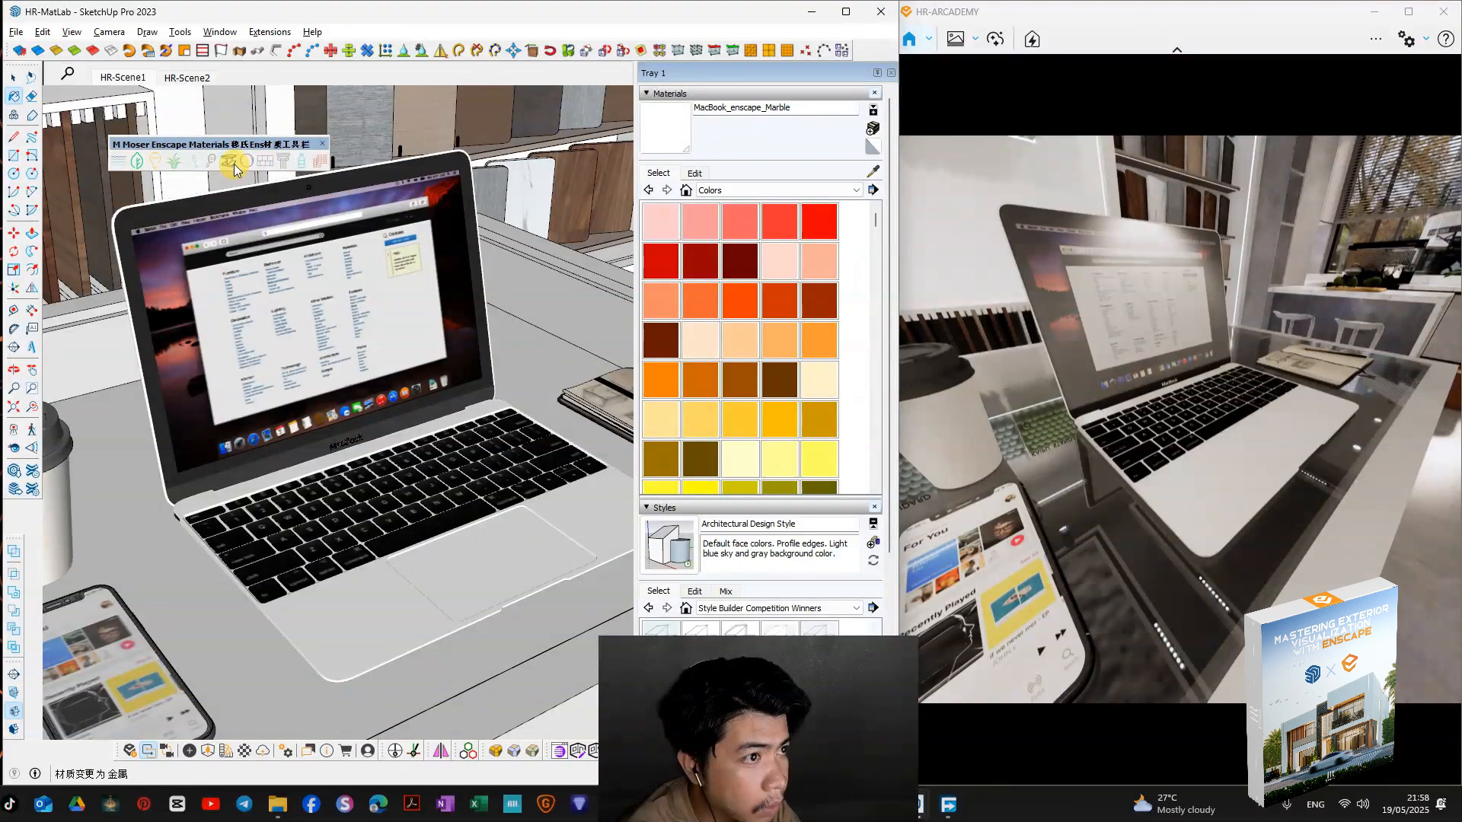
middle_drag(271, 490, 274, 521)
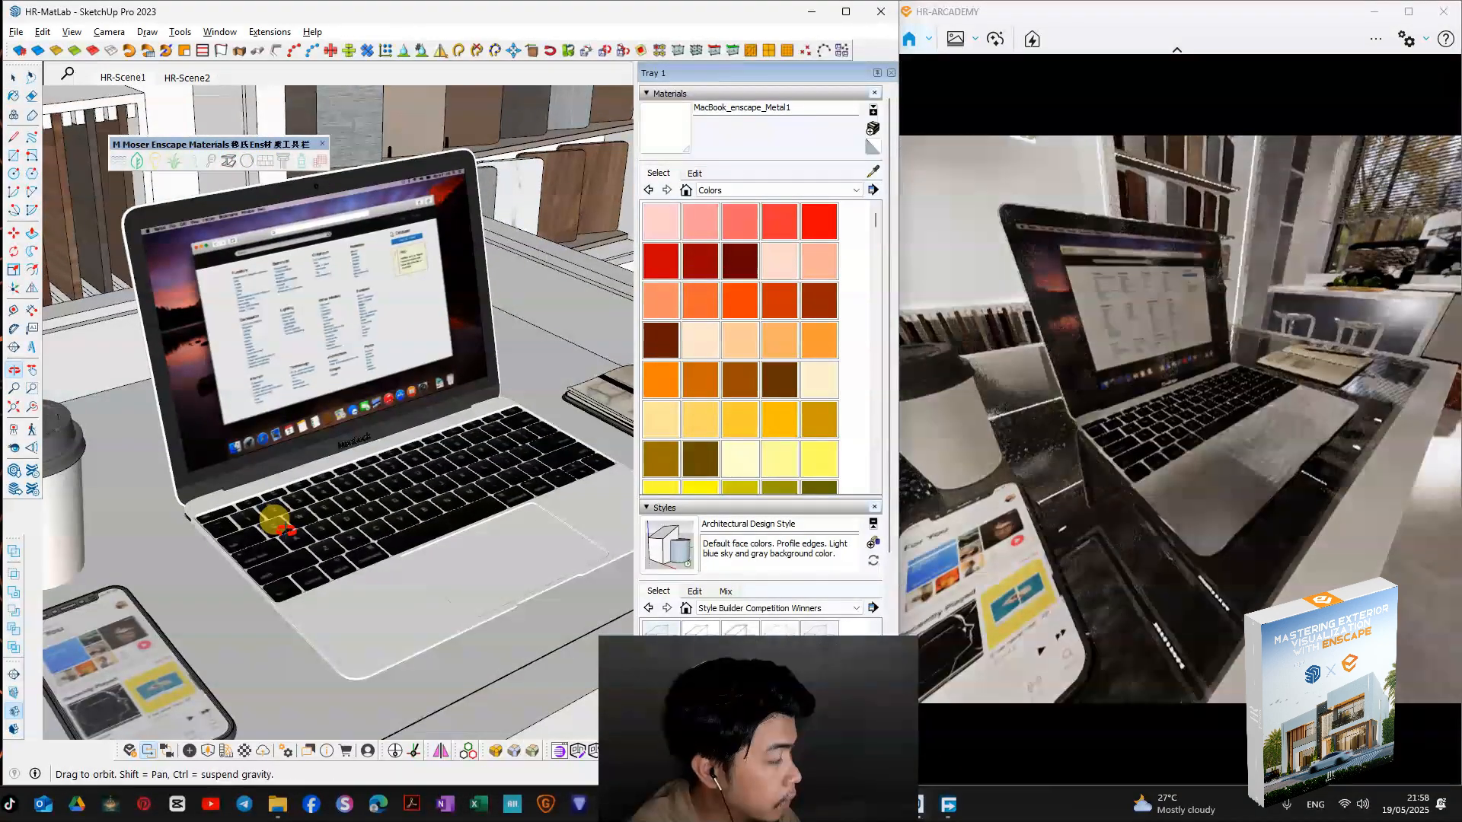
Step: Sample the laptop's keyboard material, convert it to the Enscape plastic type and inspect the keys up close in the render
mouse_move(1069, 512)
right_down()
mouse_move(899, 474)
mouse_move(1089, 488)
mouse_move(1066, 472)
mouse_move(1096, 450)
mouse_move(1050, 487)
mouse_move(1081, 480)
mouse_move(1146, 331)
right_up()
click(870, 172)
mouse_move(388, 472)
middle_down()
mouse_move(373, 500)
mouse_move(426, 571)
middle_up()
scroll(465, 632, up, 2)
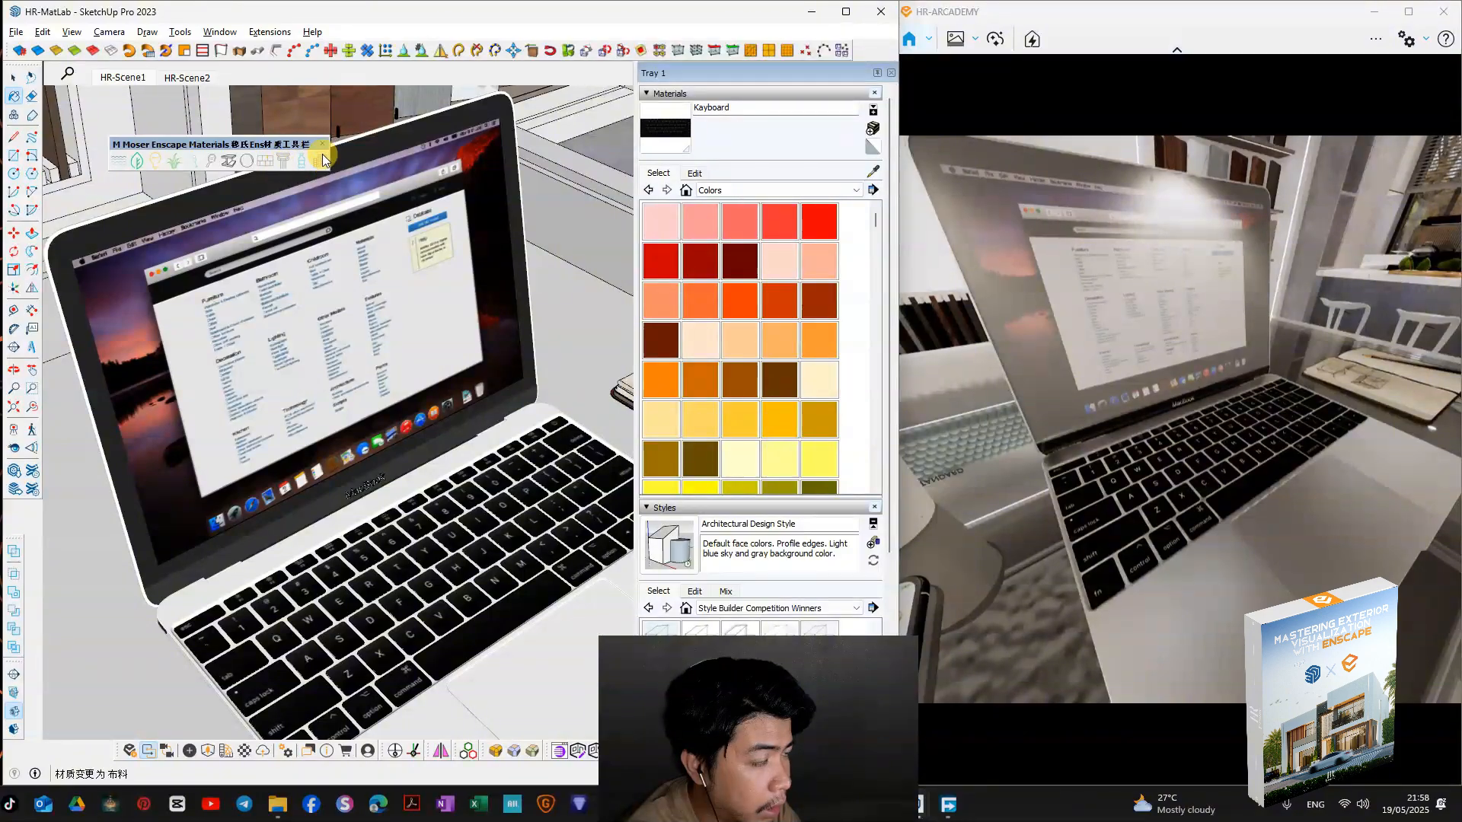
click(299, 158)
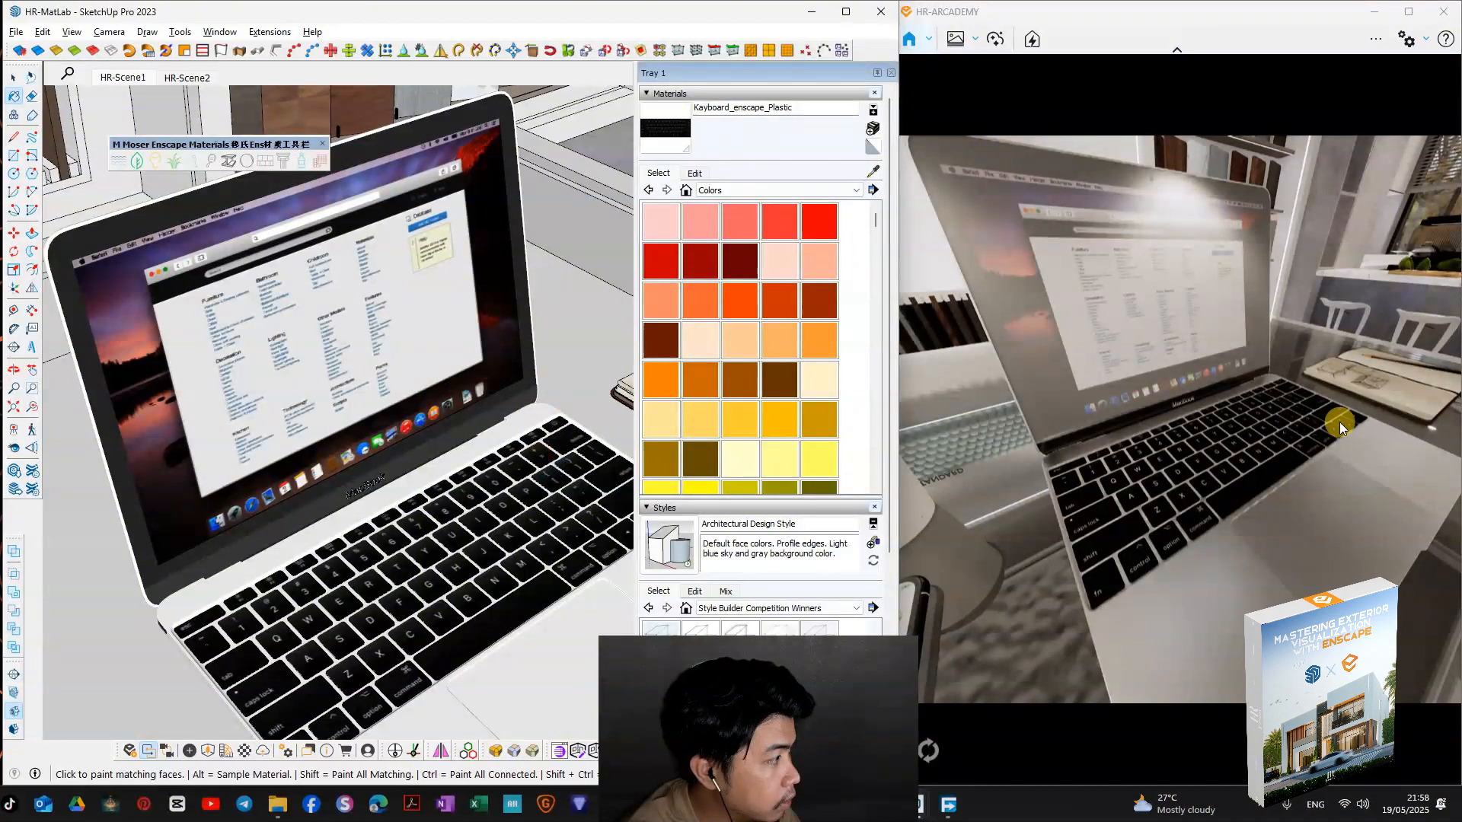
click(1143, 468)
scroll(1144, 467, down, 4)
mouse_move(1144, 468)
right_down()
mouse_move(1134, 434)
mouse_move(1001, 377)
right_up()
scroll(1134, 434, up, 4)
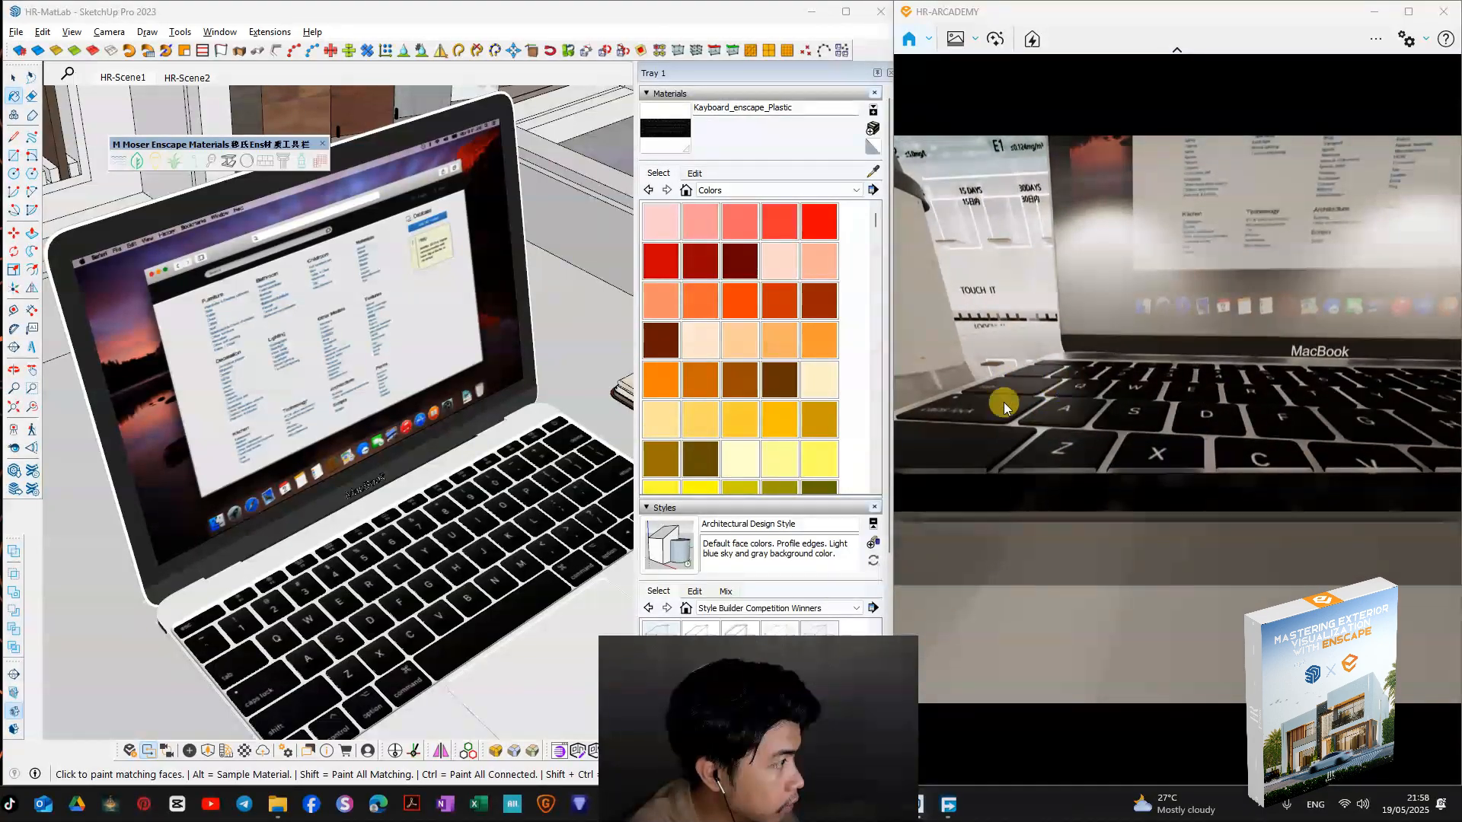
Step: Sample the MAcBook1 material from the laptop's display cover, convert it to the Enscape glass type and check the display in the render
click(874, 172)
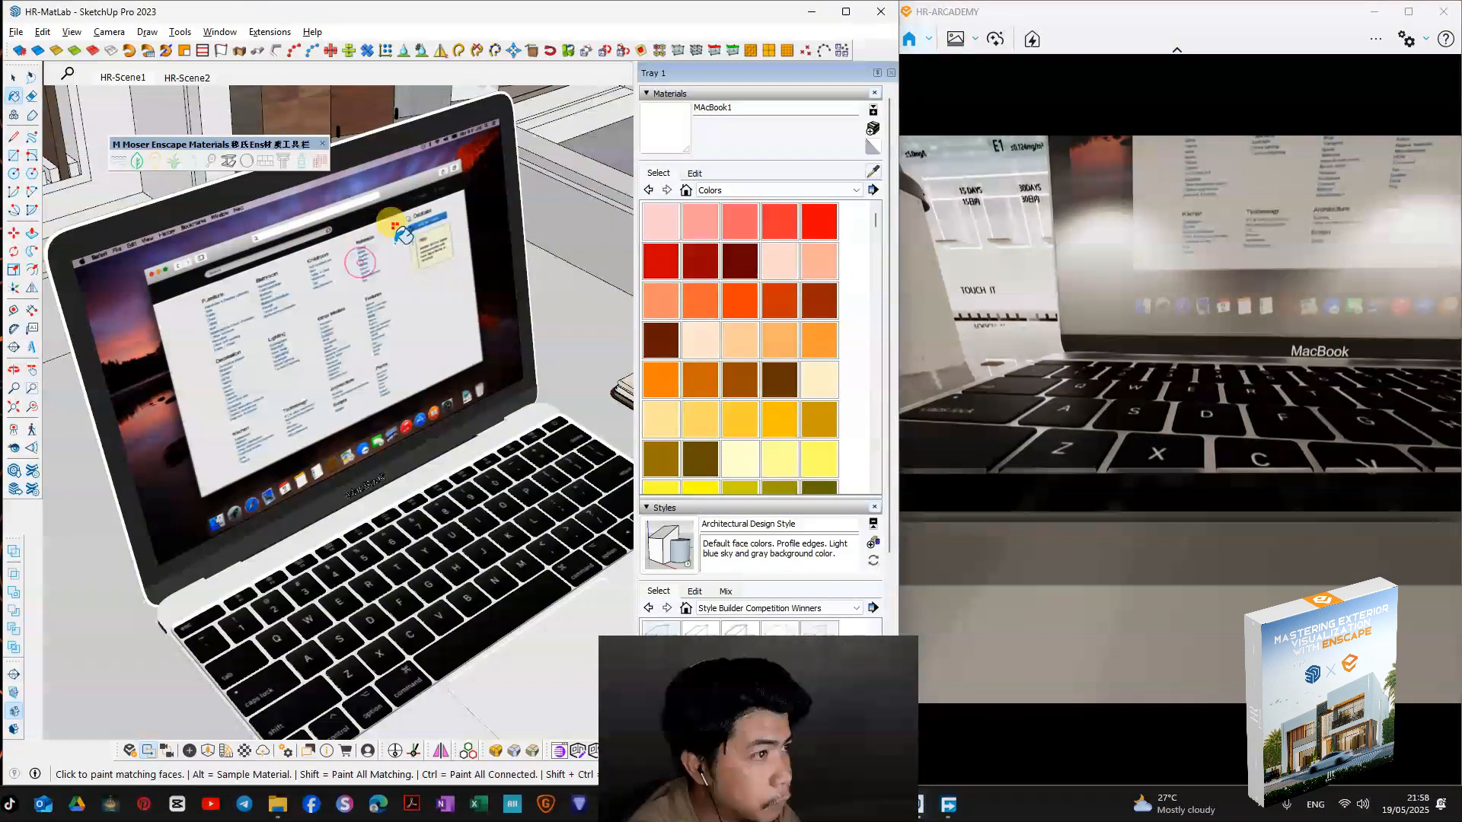
right_drag(1171, 326, 1279, 301)
key(q)
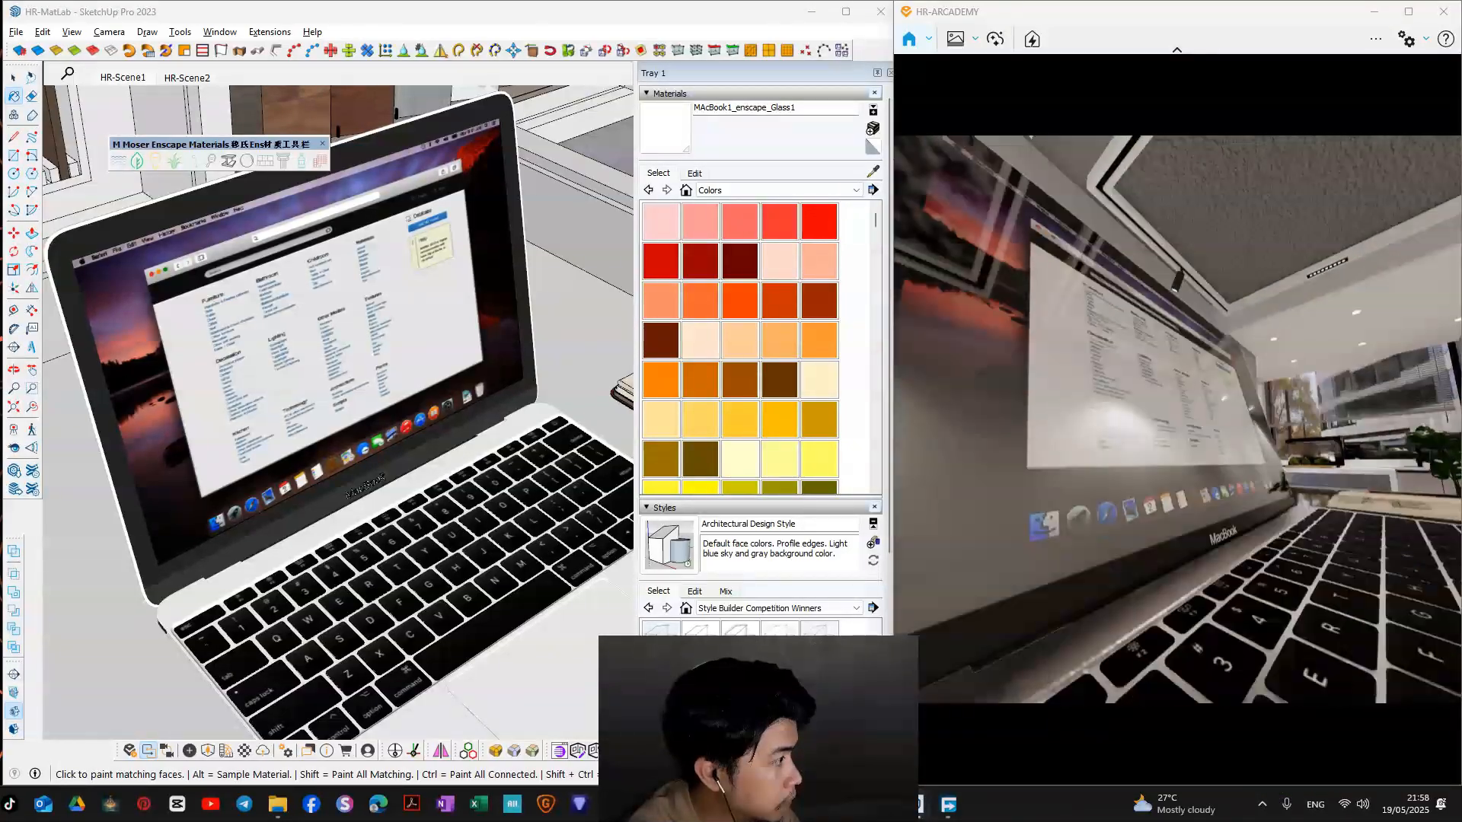
Step: Sample the Macbook Skreen image material from the laptop's display and convert it to the Enscape emissive type
click(872, 171)
scroll(335, 358, up, 8)
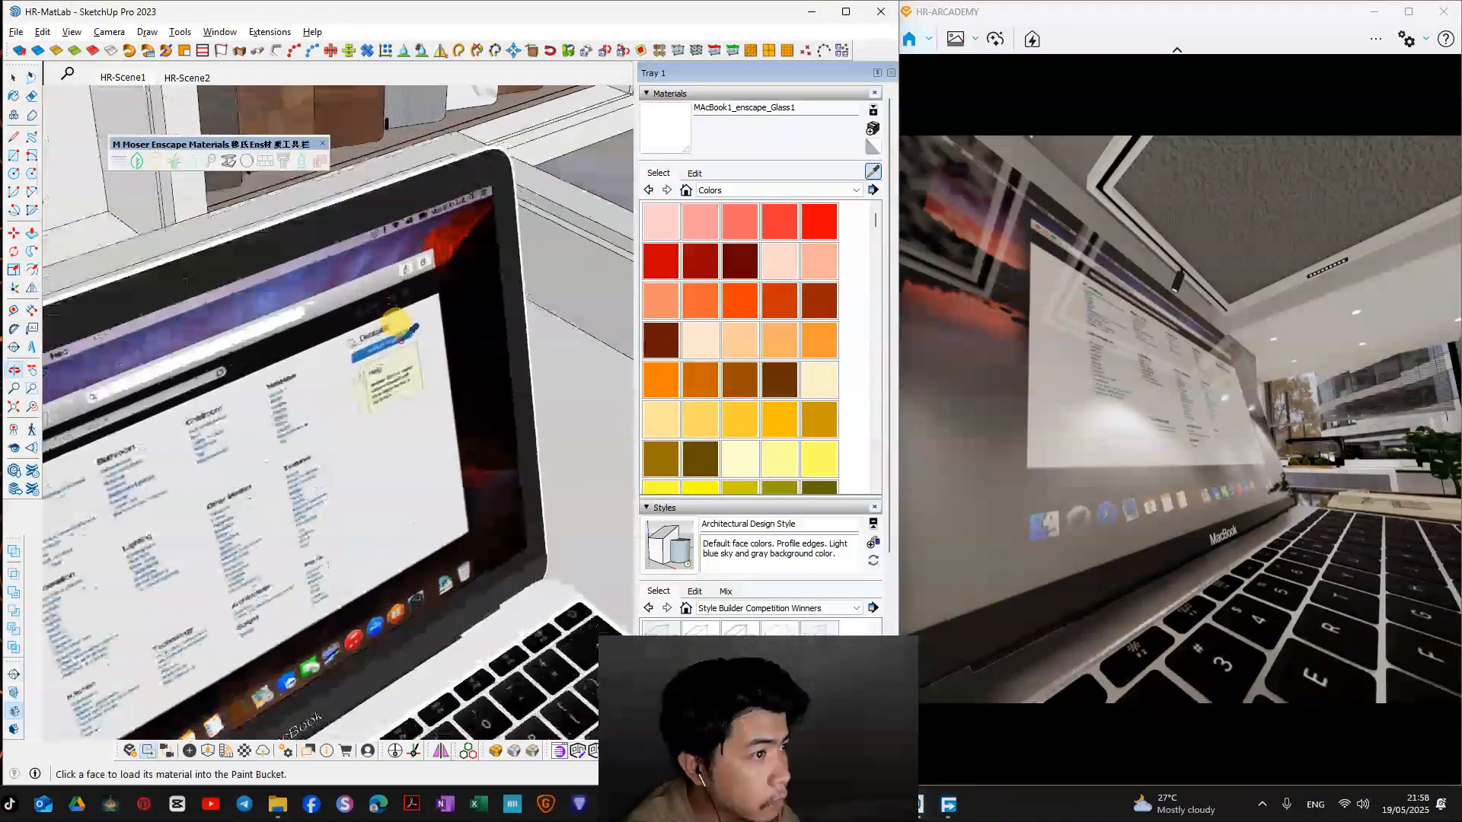
middle_drag(335, 360, 610, 280)
mouse_move(485, 283)
middle_down()
mouse_move(207, 368)
mouse_move(185, 359)
middle_up()
scroll(356, 378, down, 9)
key(space)
scroll(381, 397, down, 5)
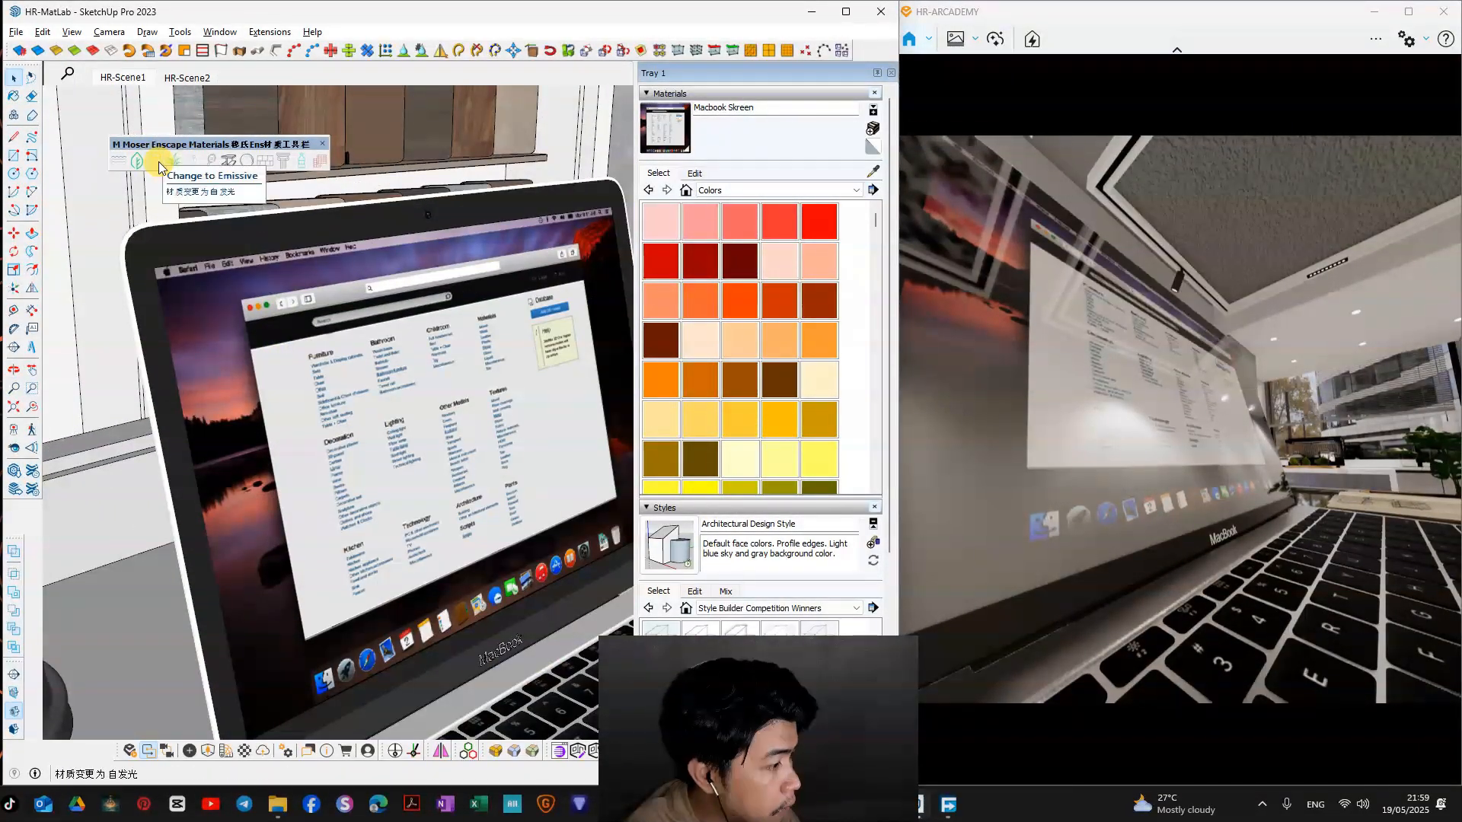
click(158, 161)
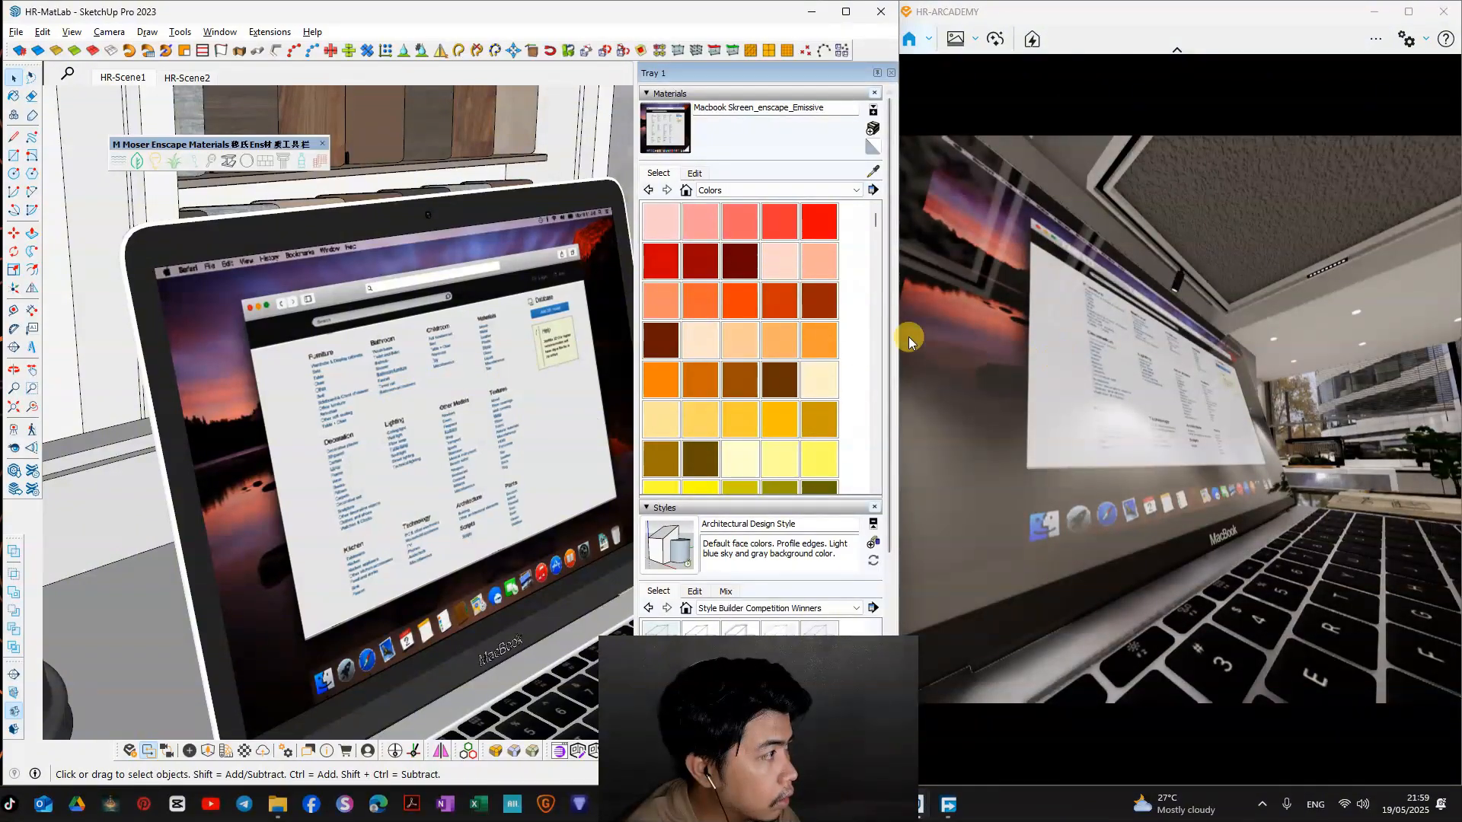
Step: Raise the laptop screen material's self-illumination luminance to 46,779 cd/m² in the Enscape Material Editor
click(248, 753)
drag(442, 86, 265, 53)
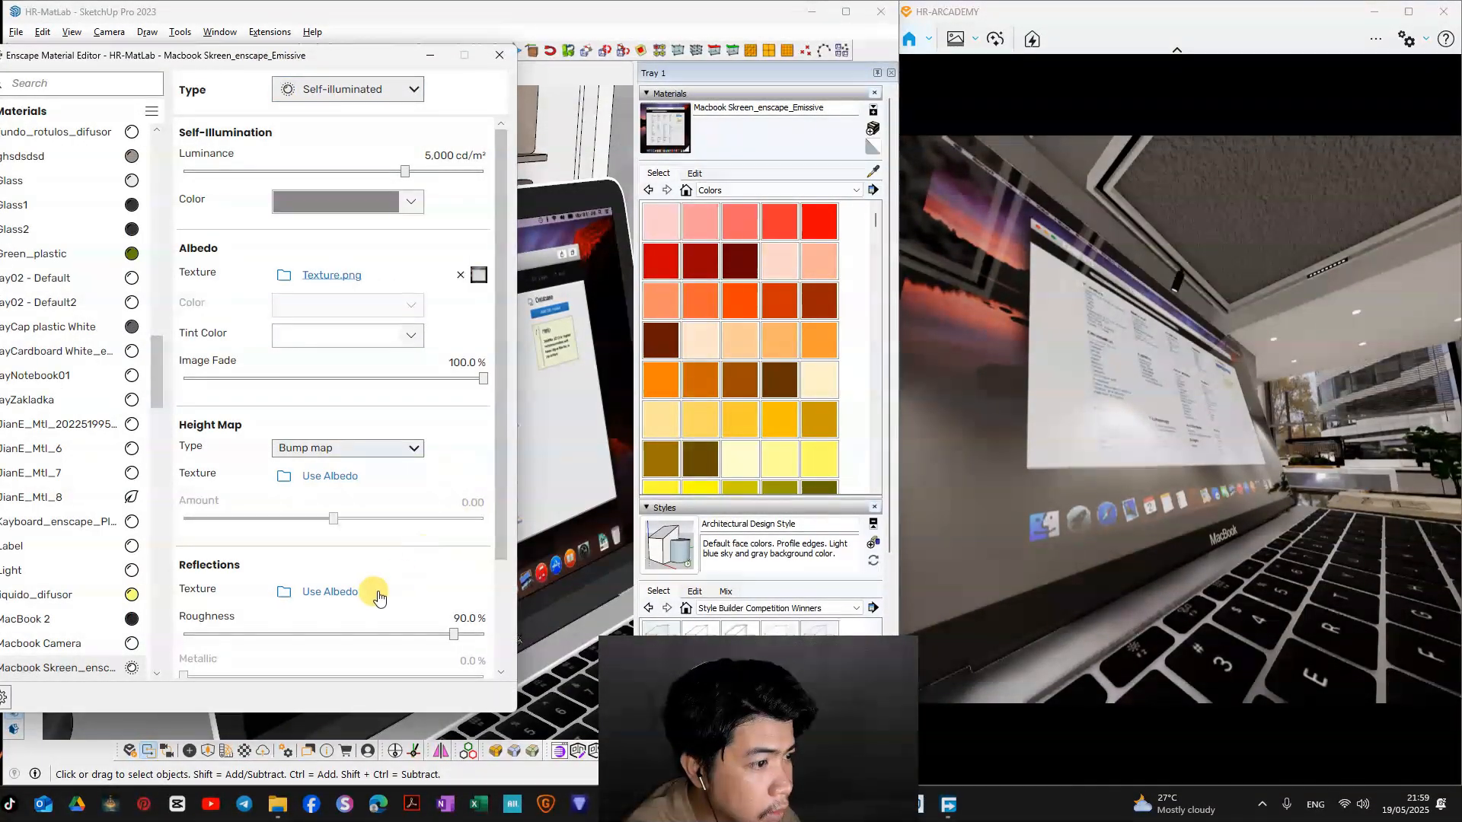
click(448, 173)
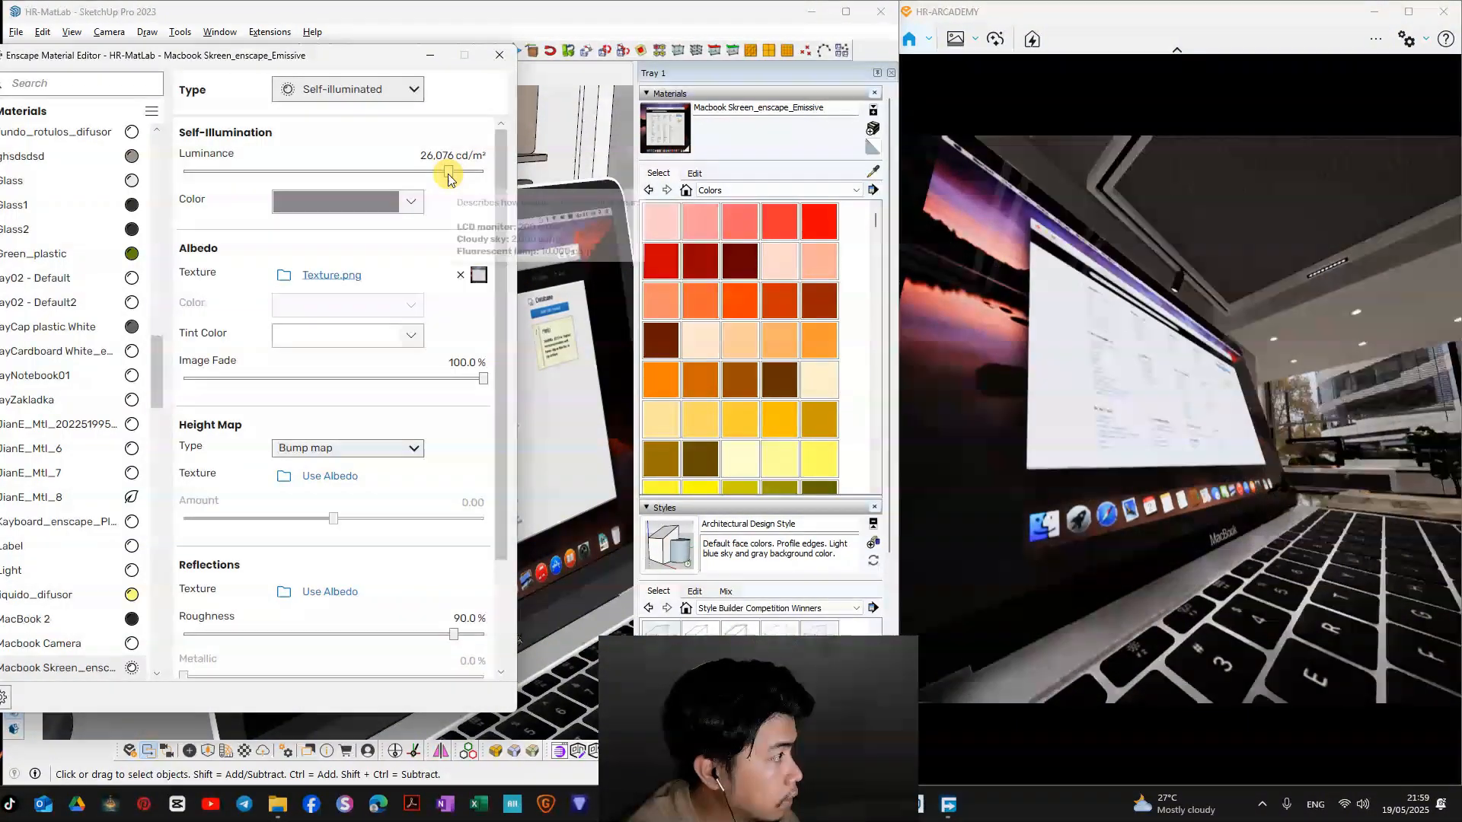
right_drag(1058, 362, 1142, 380)
scroll(1066, 373, down, 4)
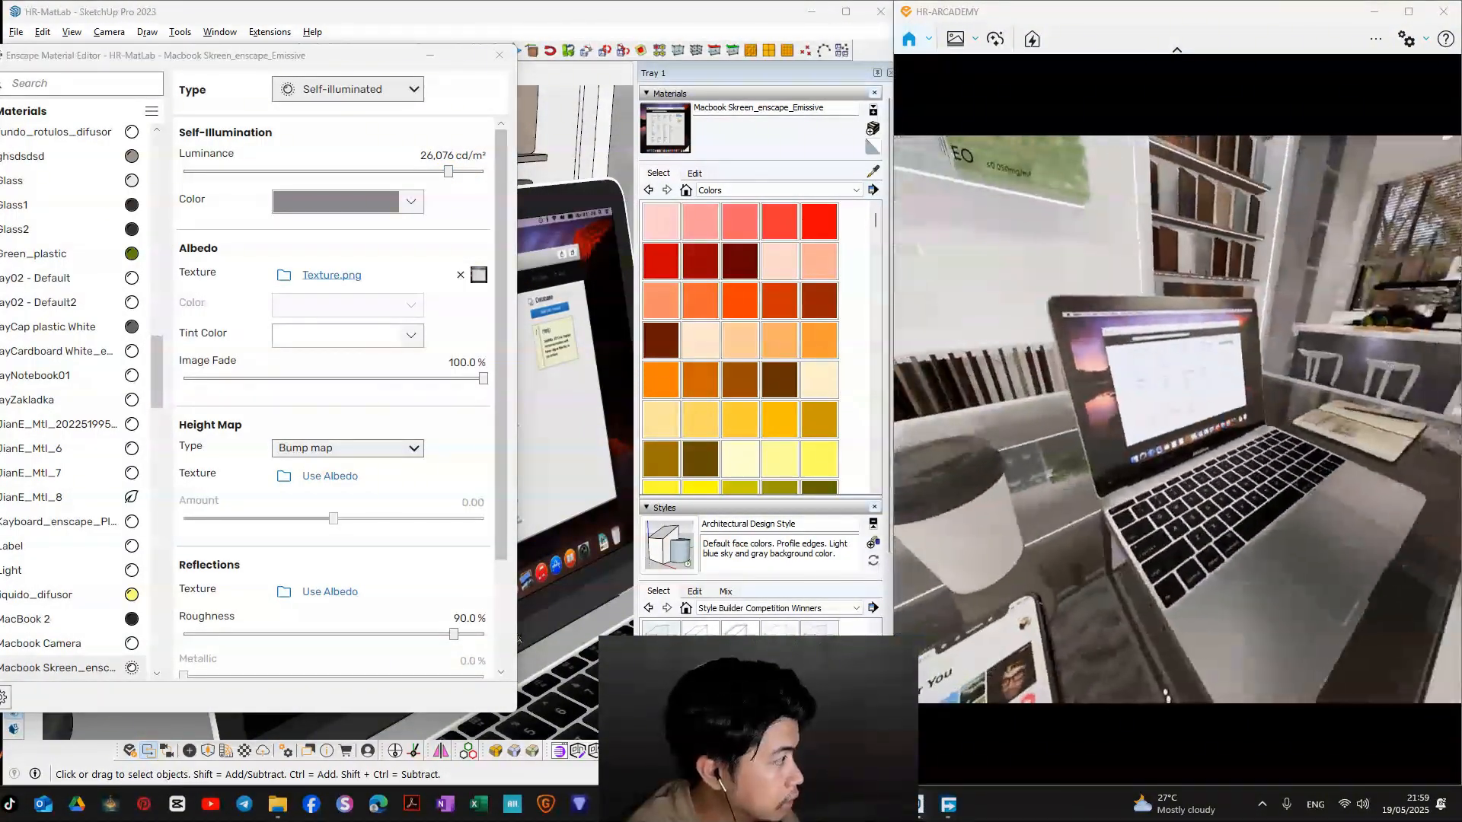
click(463, 172)
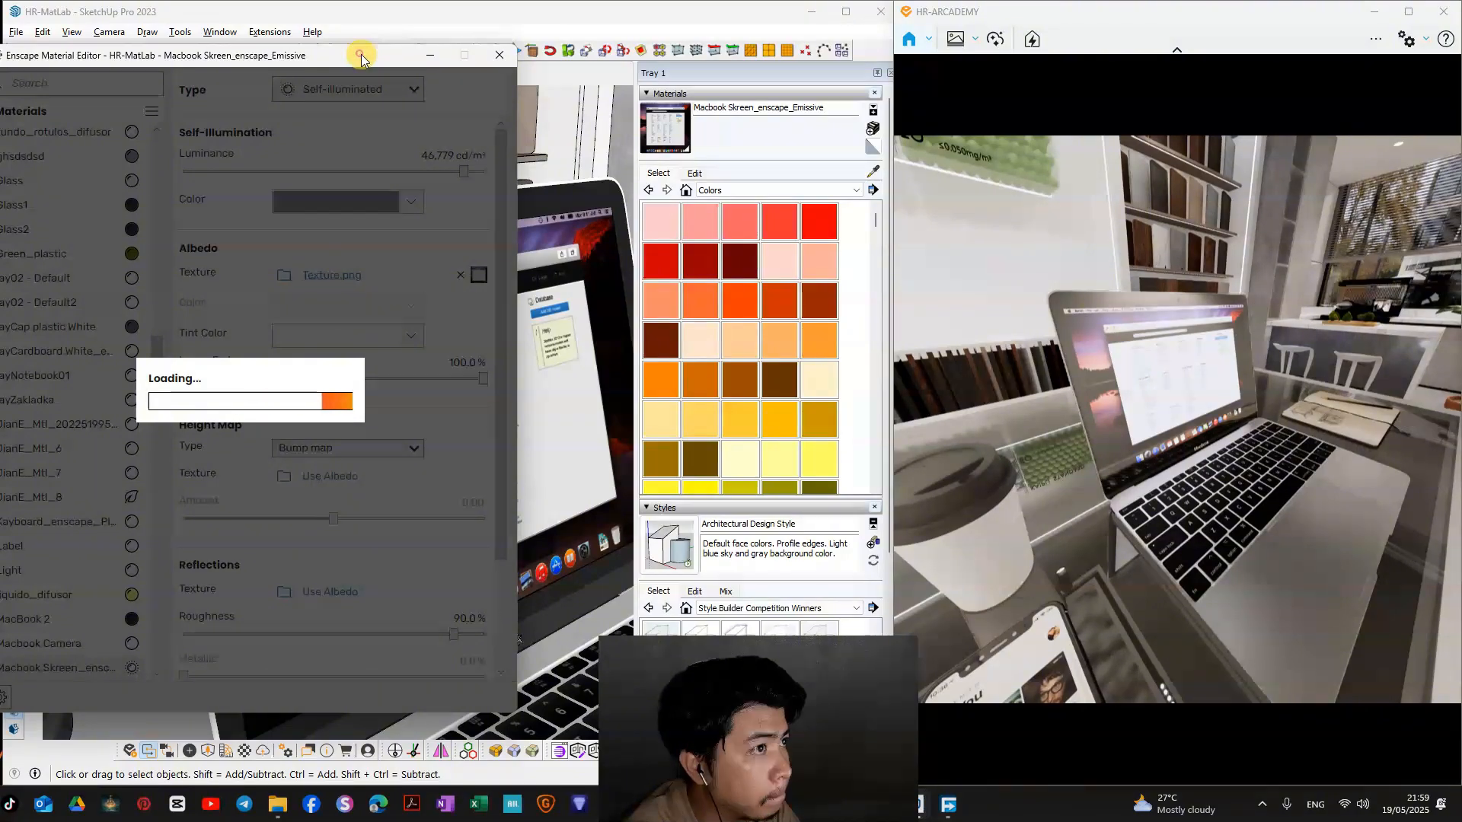
drag(361, 53, 407, 55)
Step: Inspect the glowing laptop screen, the display counter and the ceiling fixtures in the Enscape render from several viewpoints
right_drag(998, 349, 1119, 381)
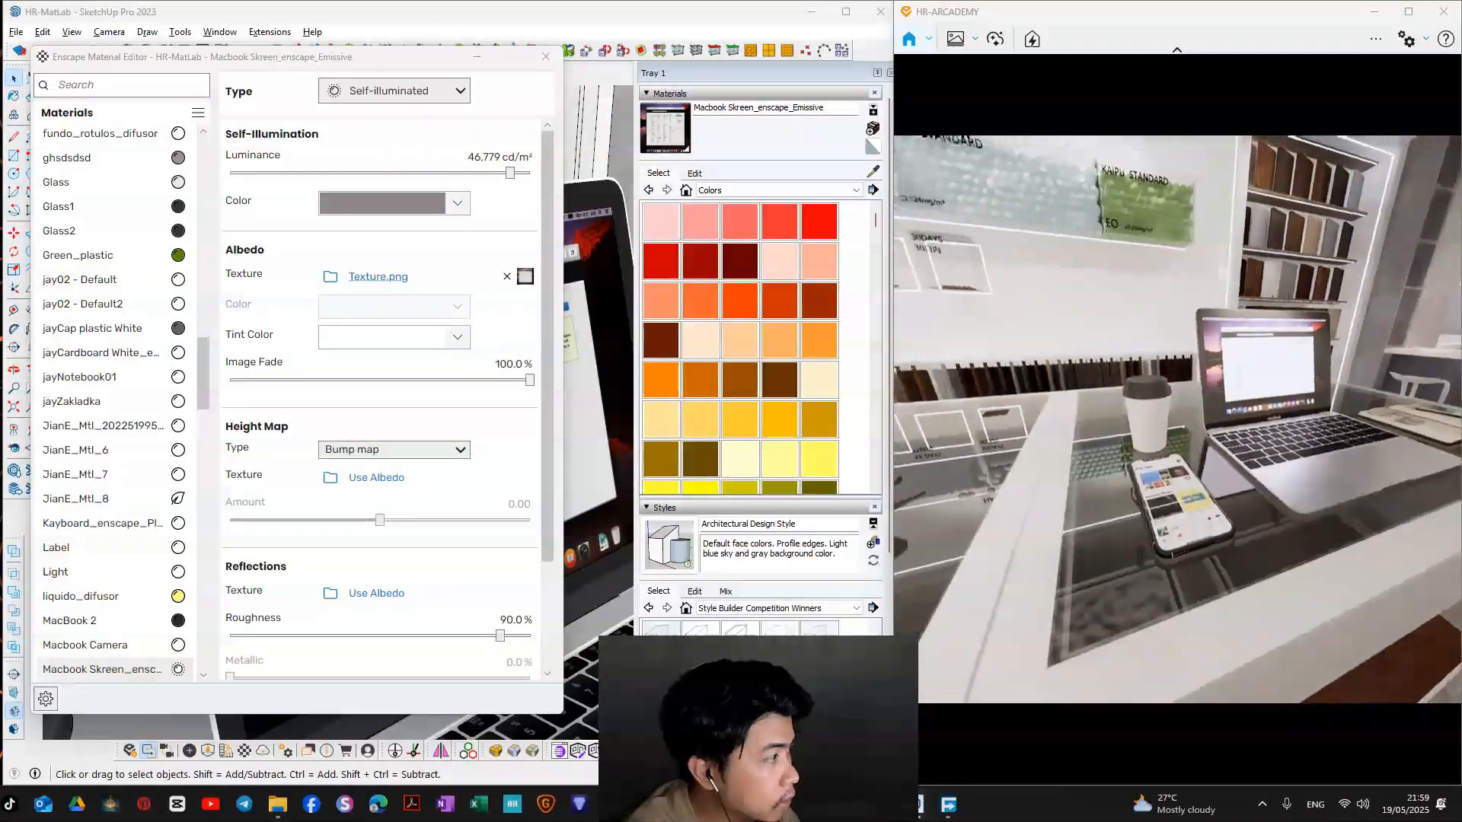
key(s)
key(a)
key(w)
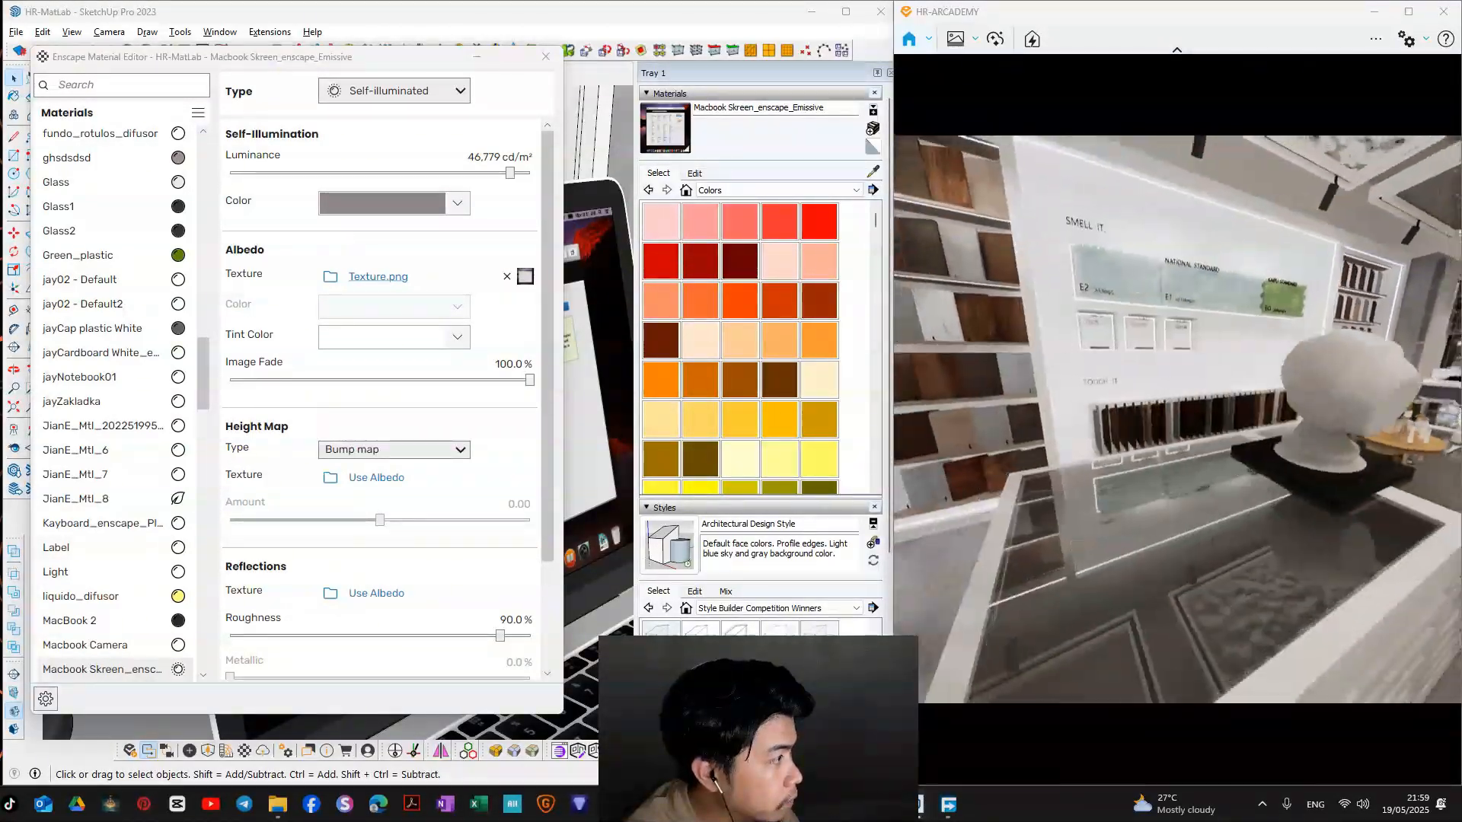
drag(1177, 418, 1263, 305)
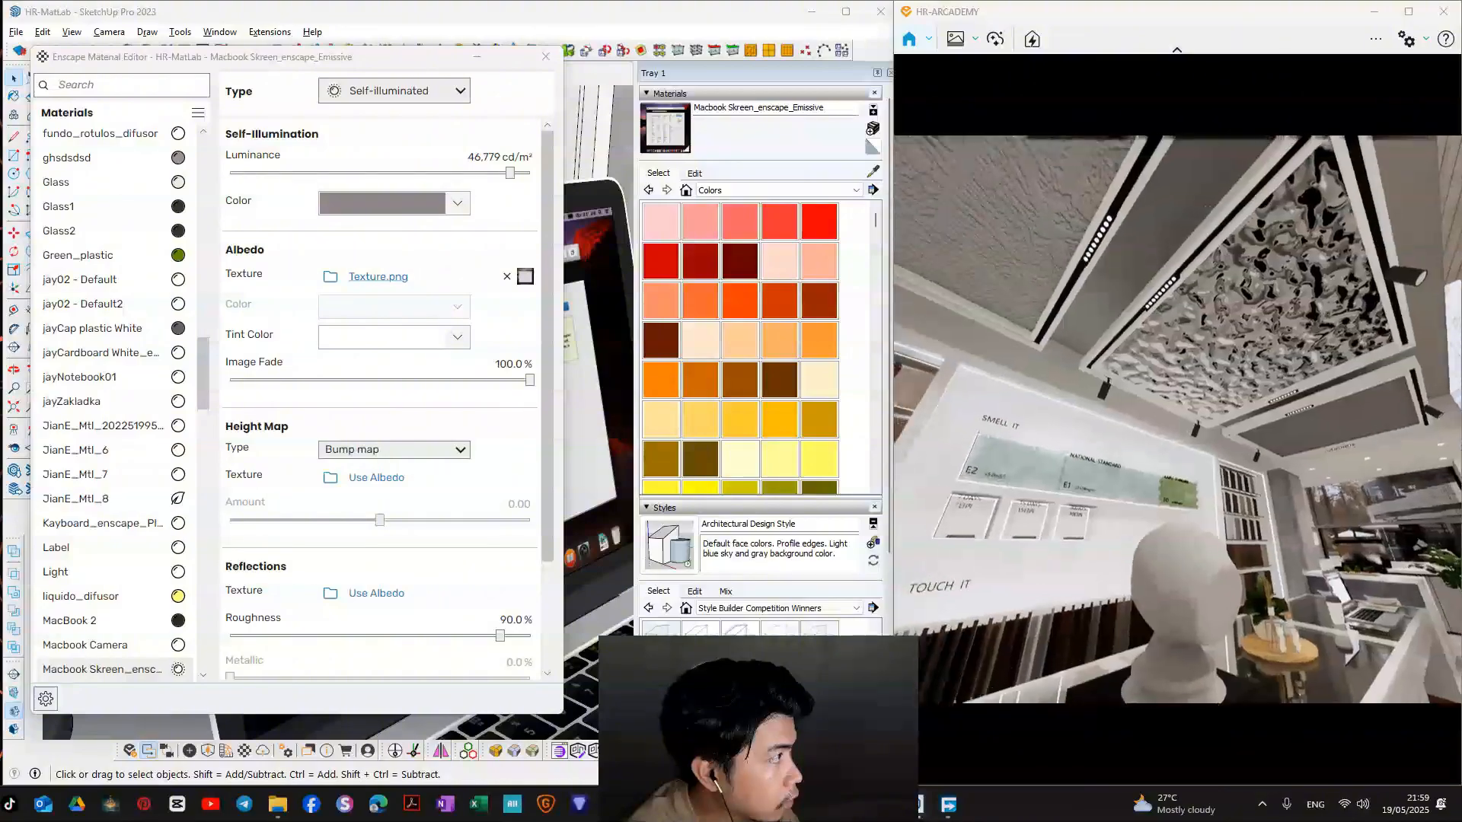
mouse_move(1218, 358)
mouse_down()
mouse_move(1049, 415)
mouse_move(1055, 434)
mouse_move(1077, 422)
mouse_move(1112, 459)
mouse_move(1108, 487)
mouse_up()
key(d)
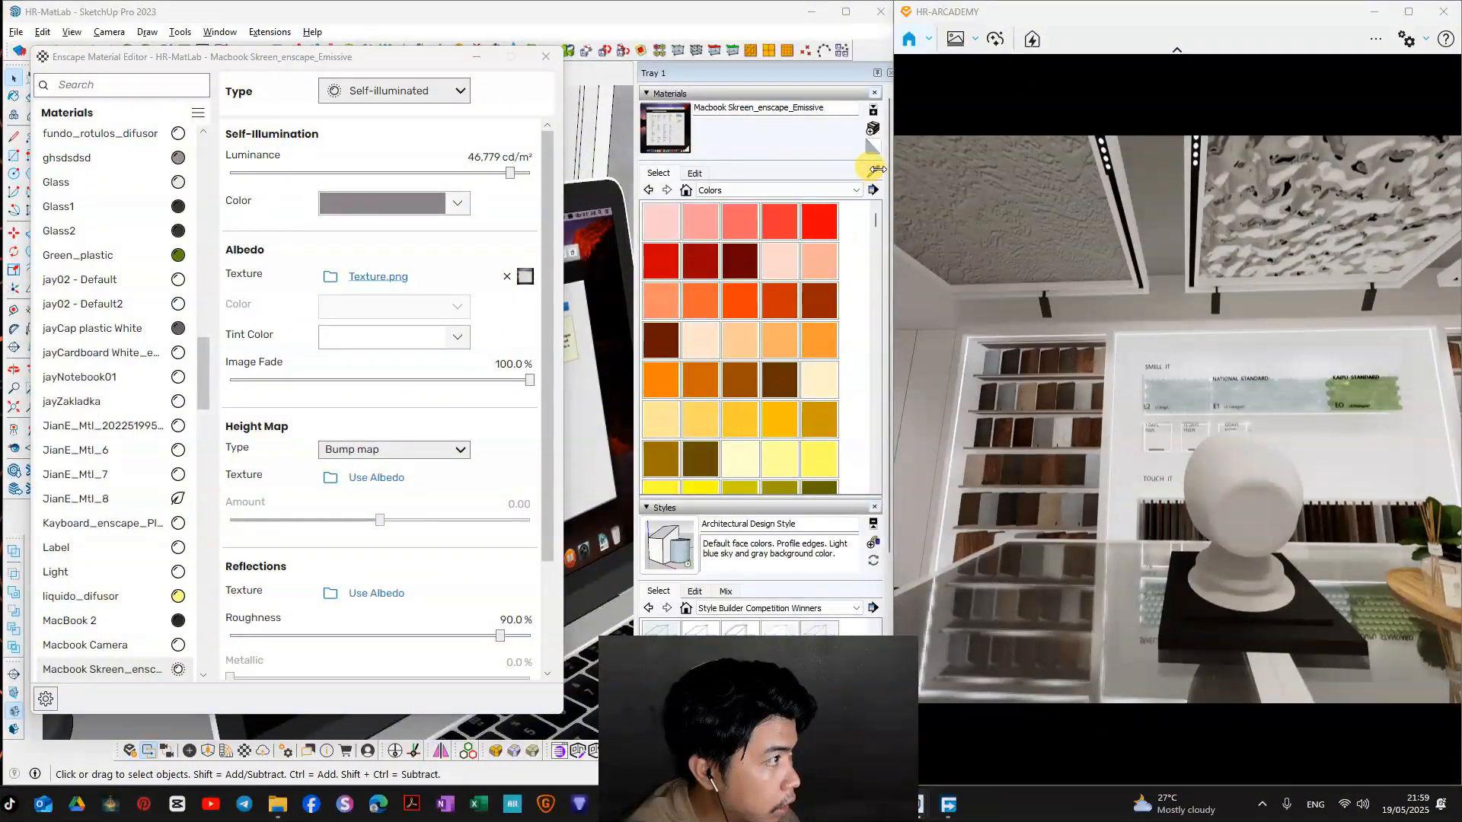
Step: Close the material editor, sample the ceiling spotlight's lens material and convert it to the Enscape emissive type
click(873, 171)
click(545, 56)
scroll(488, 426, down, 10)
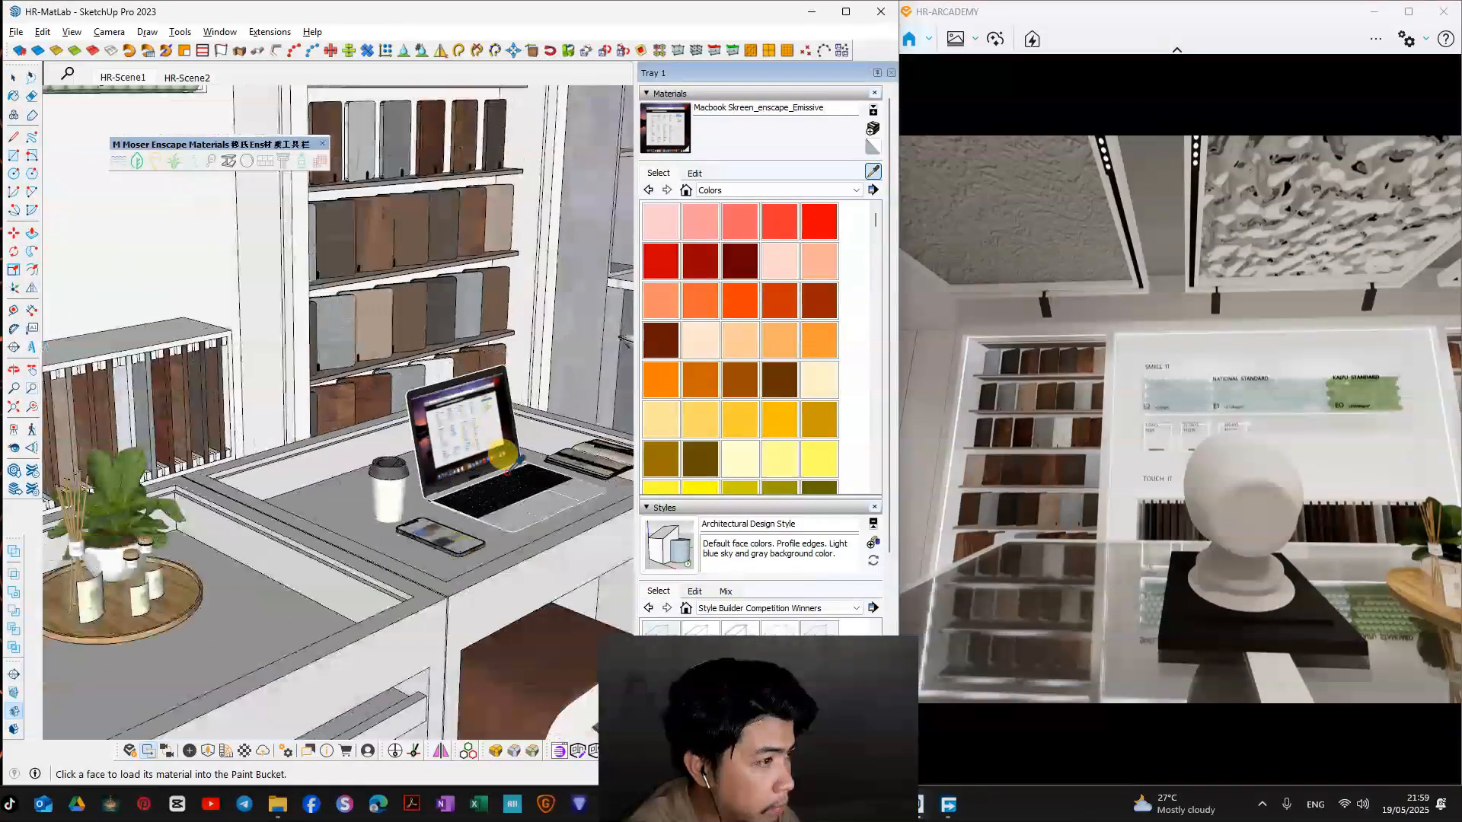
scroll(502, 456, down, 5)
middle_drag(457, 446, 404, 466)
scroll(399, 167, up, 8)
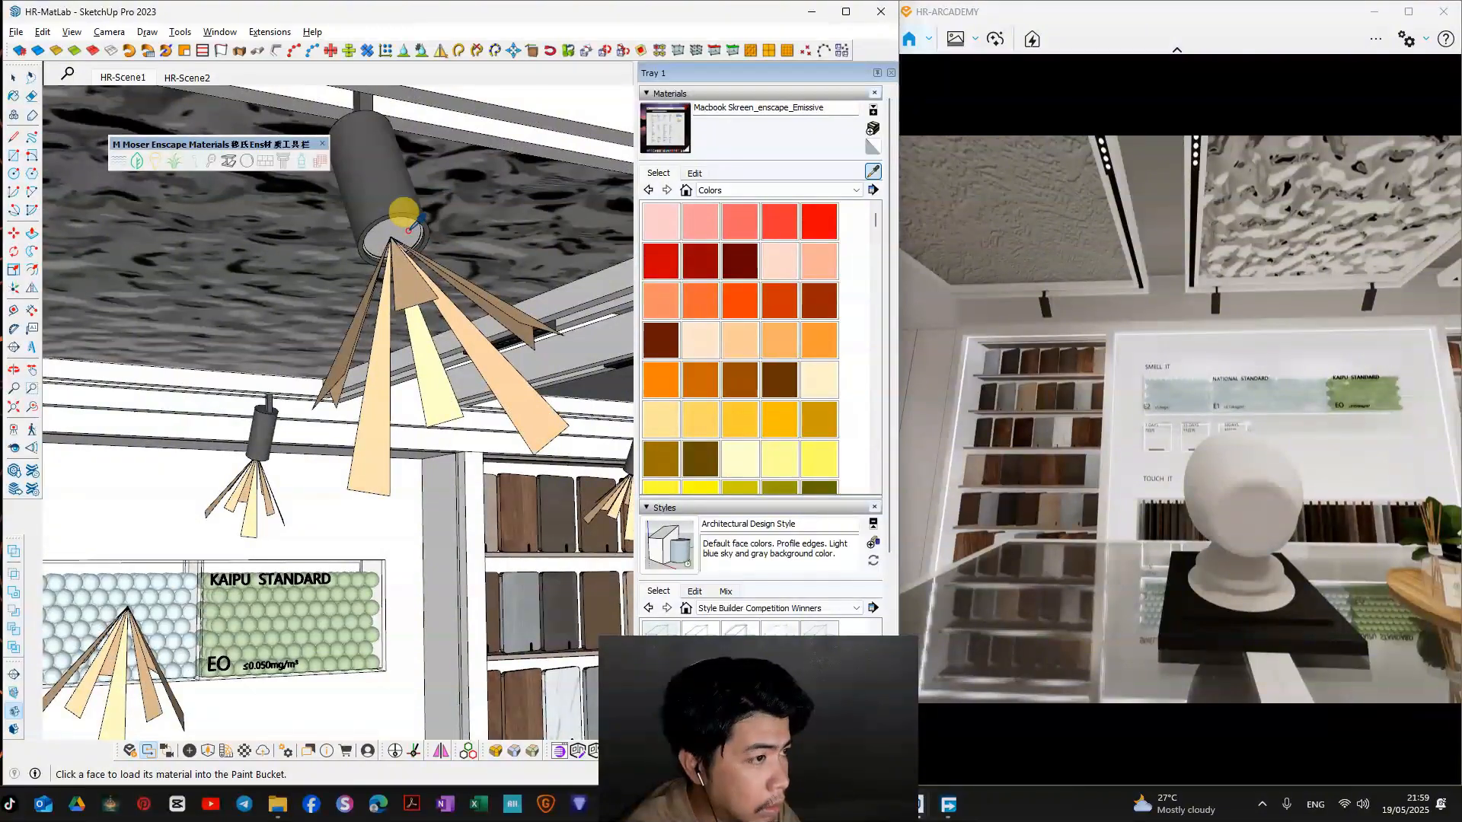
mouse_move(409, 230)
middle_down()
mouse_move(393, 242)
mouse_move(397, 176)
middle_up()
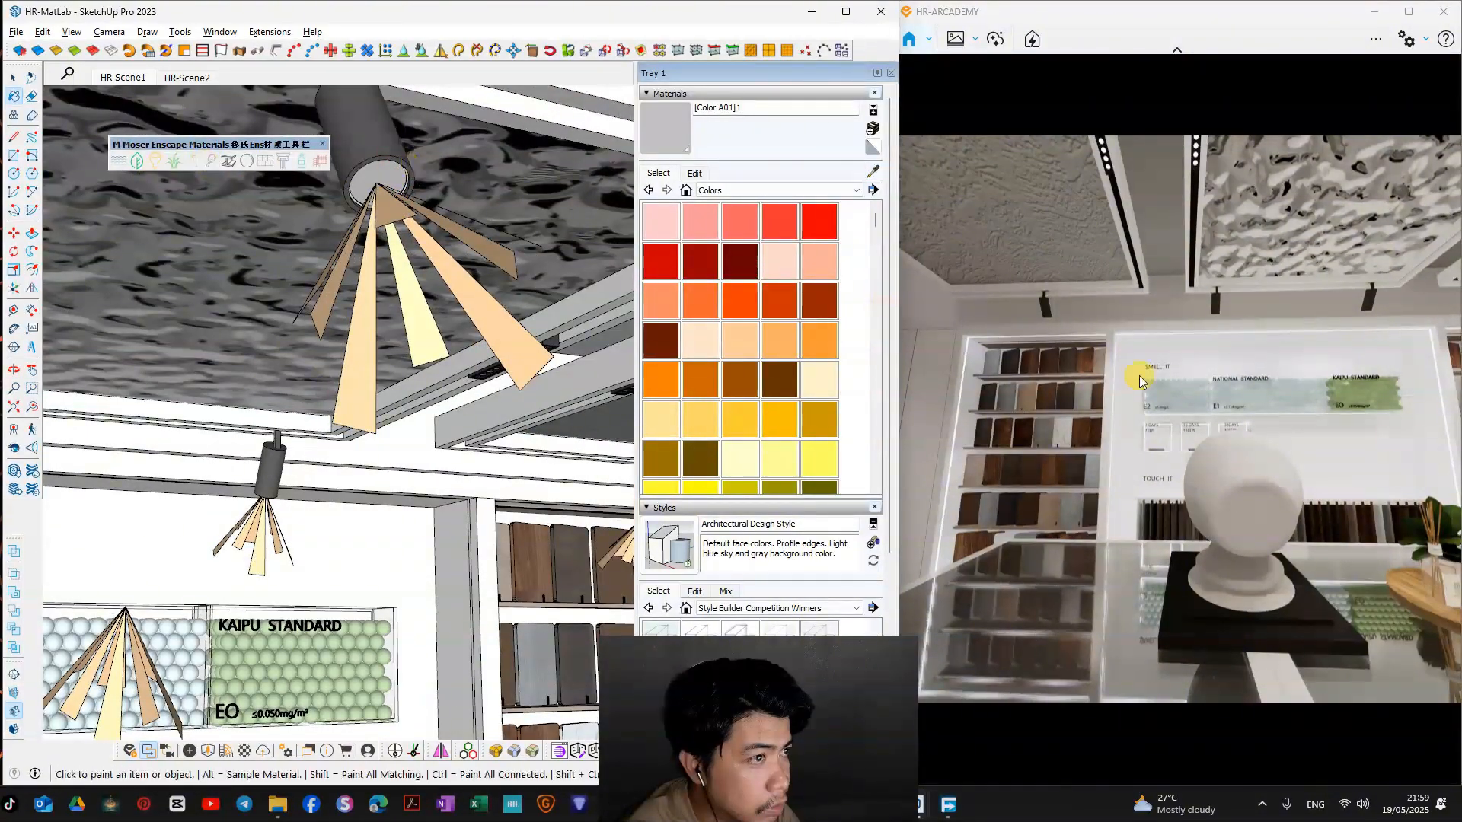
mouse_move(1140, 380)
mouse_down()
mouse_move(1138, 267)
mouse_move(1044, 247)
mouse_up()
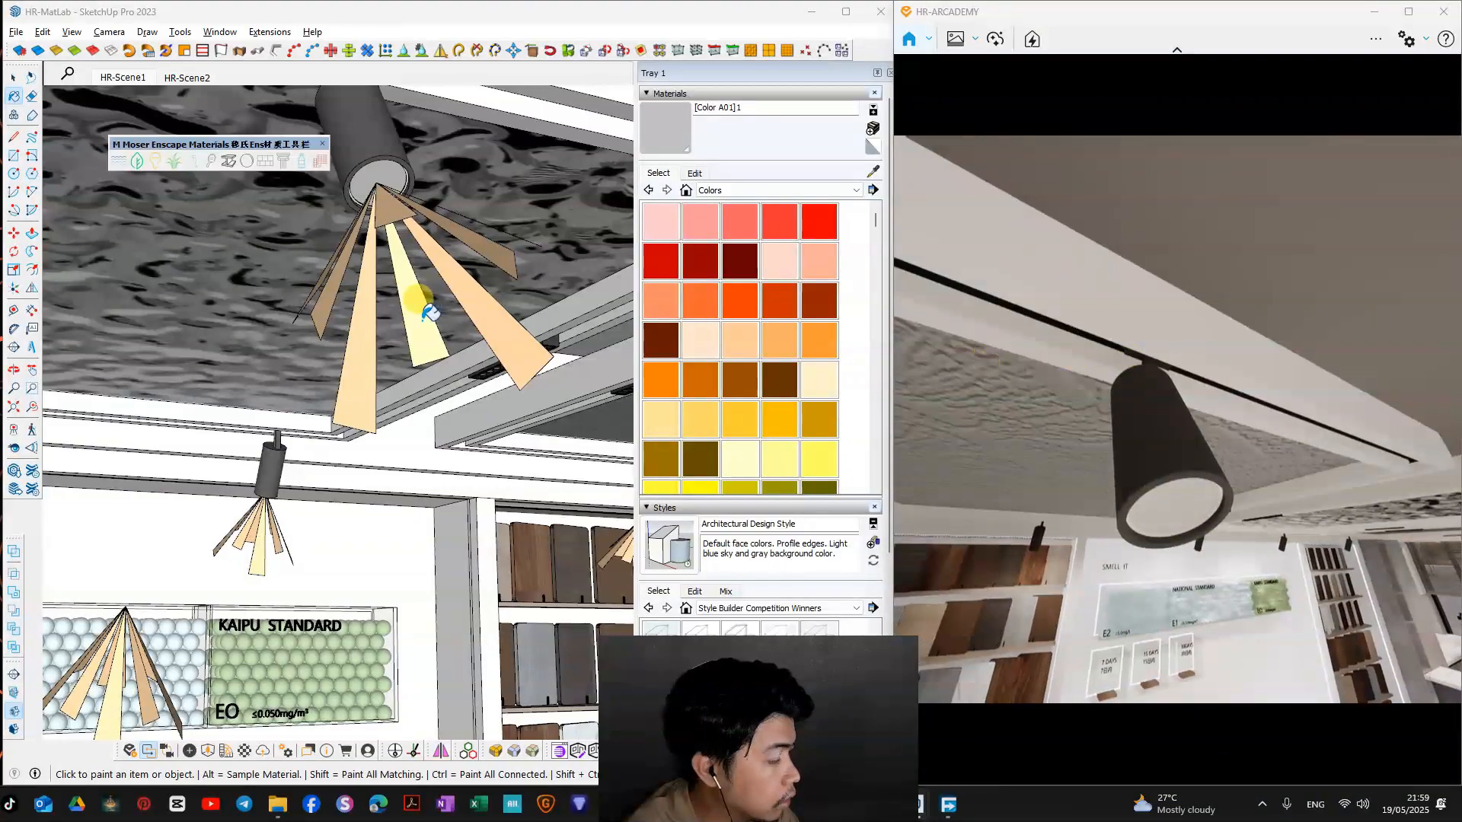
click(150, 166)
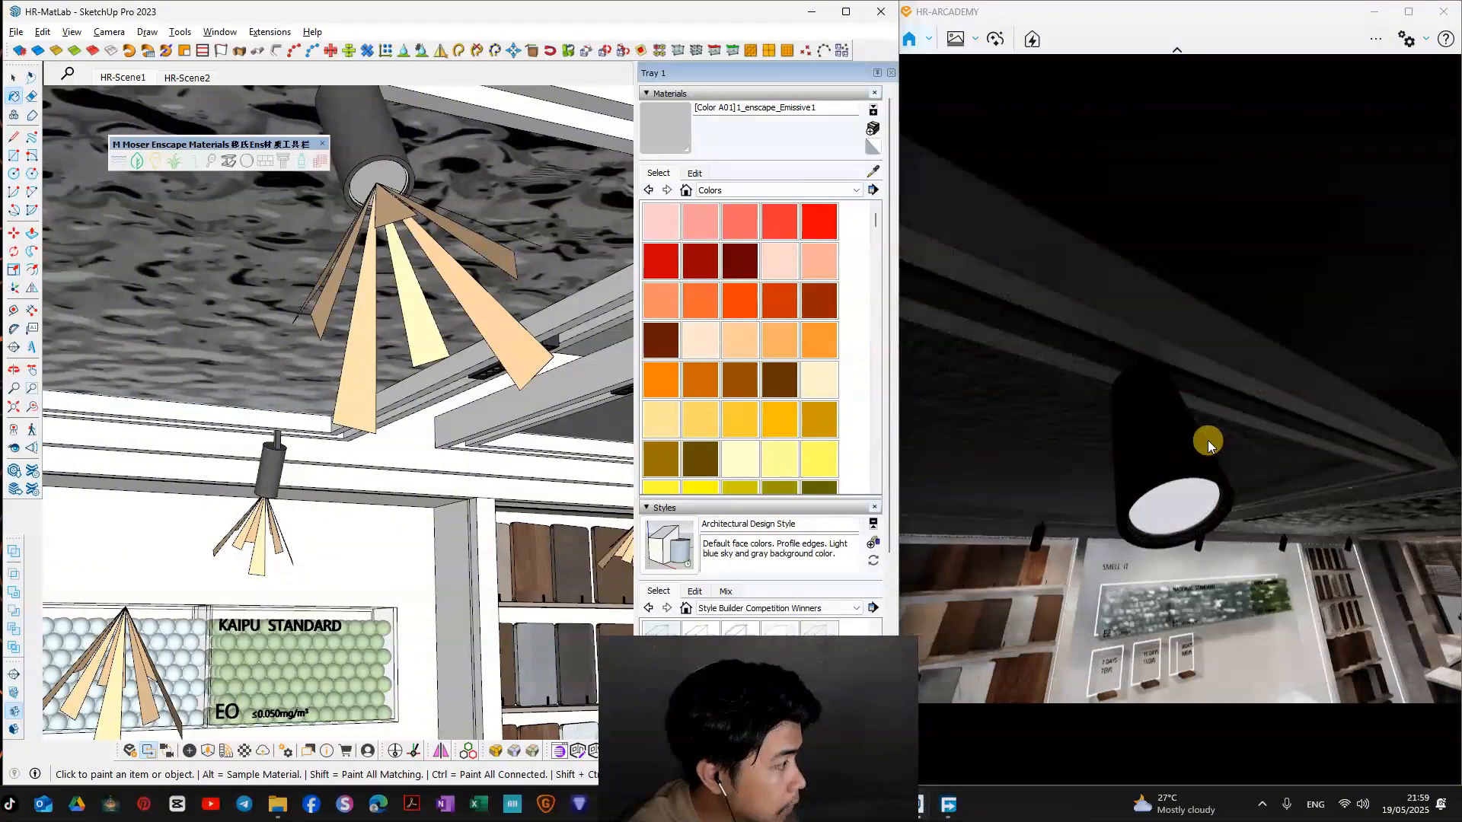
click(1207, 439)
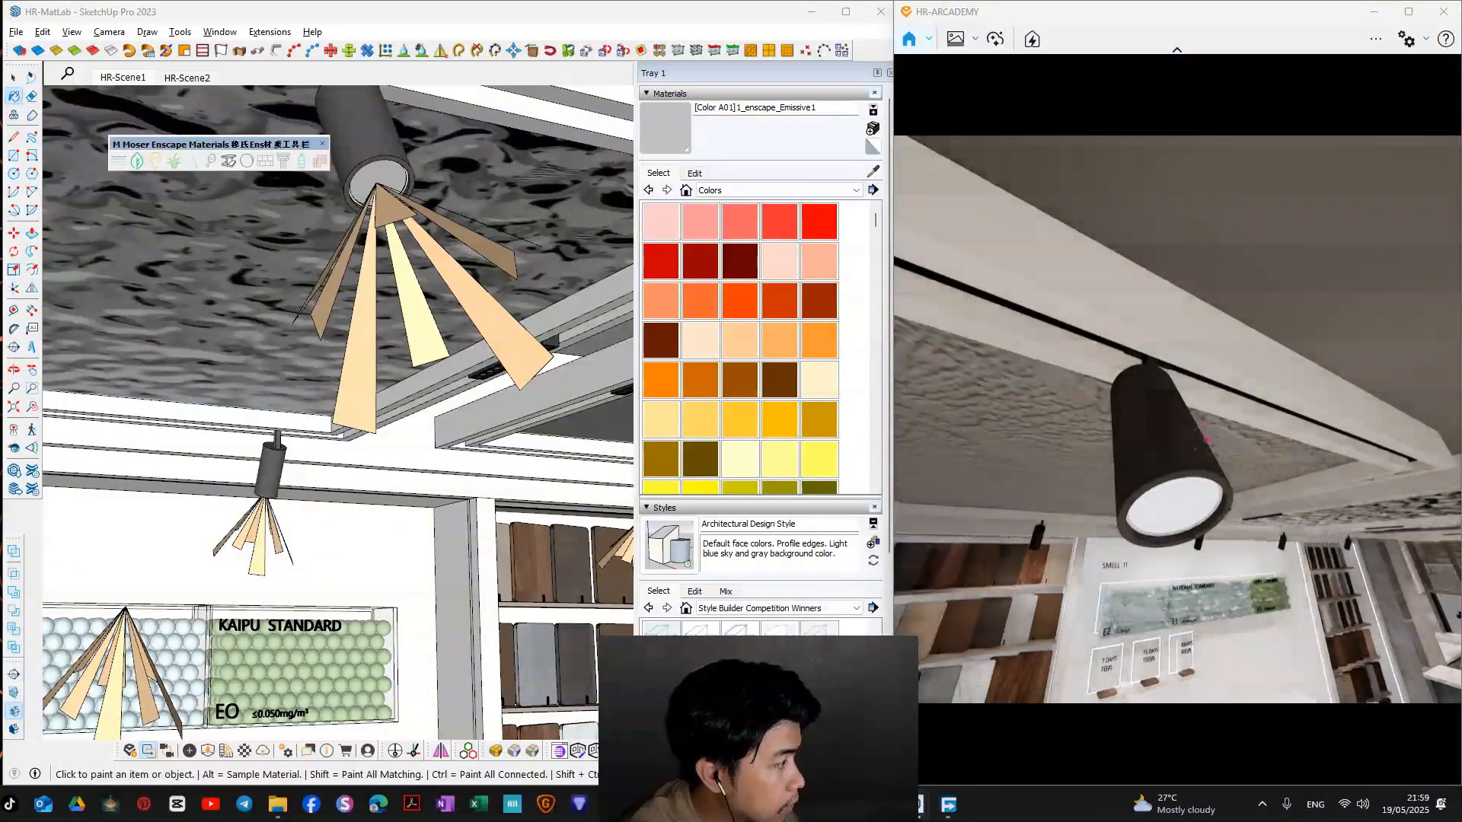
Step: Set the spotlight lens material's luminance to 38,126 cd/m² and its self-illumination color to orange in the Enscape Material Editor
click(225, 754)
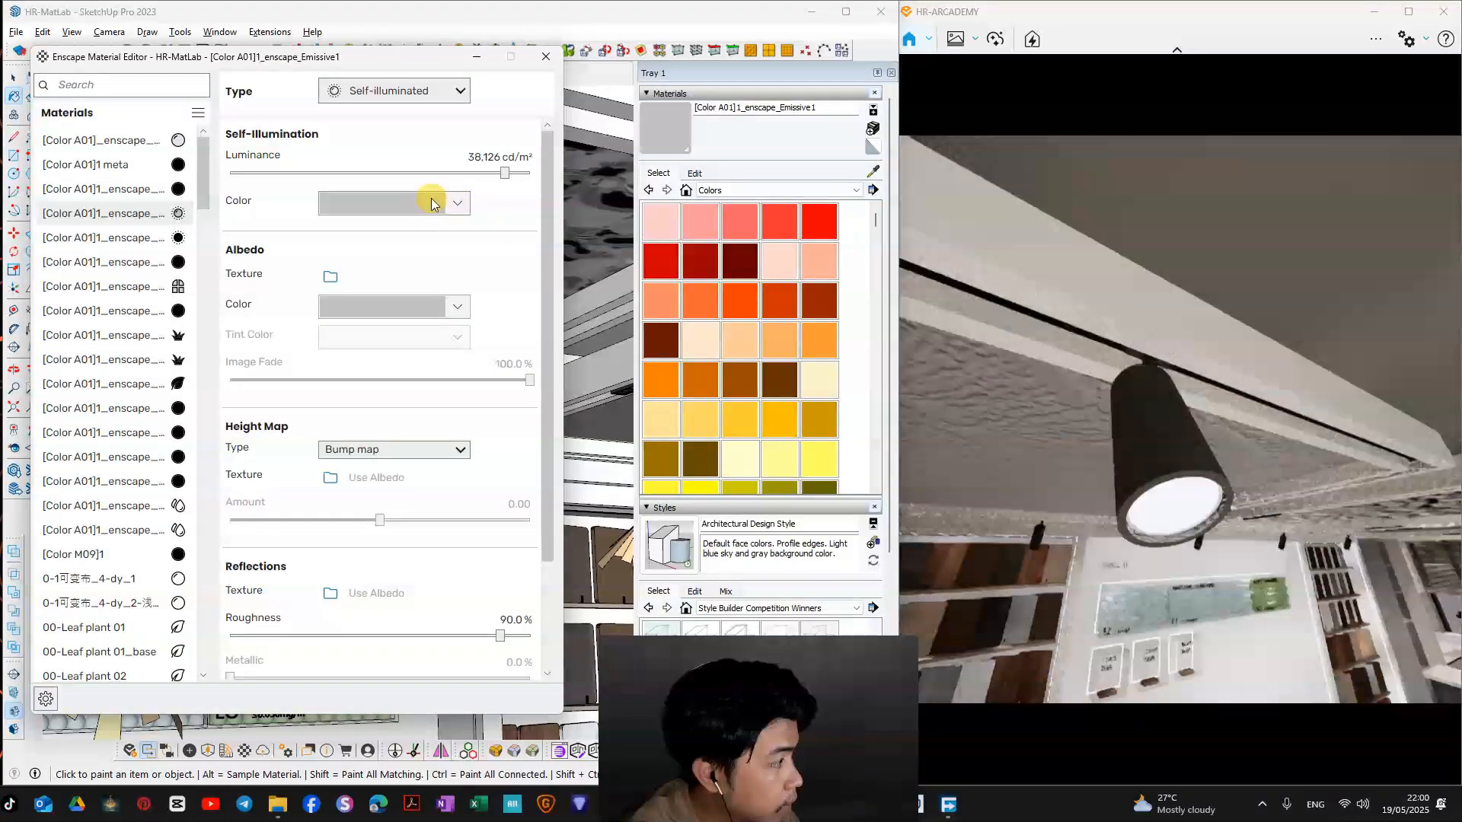
click(431, 200)
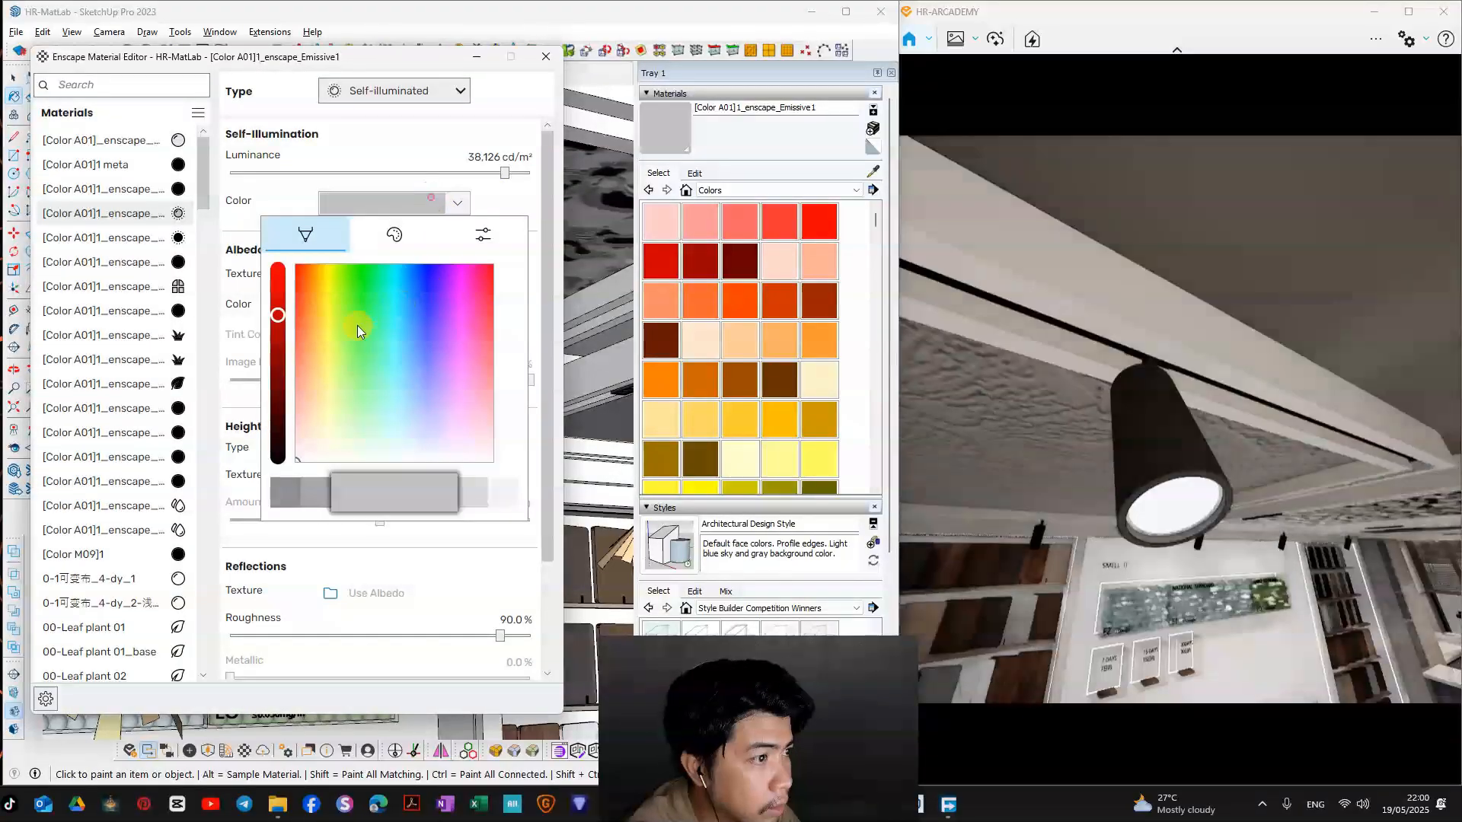
click(313, 267)
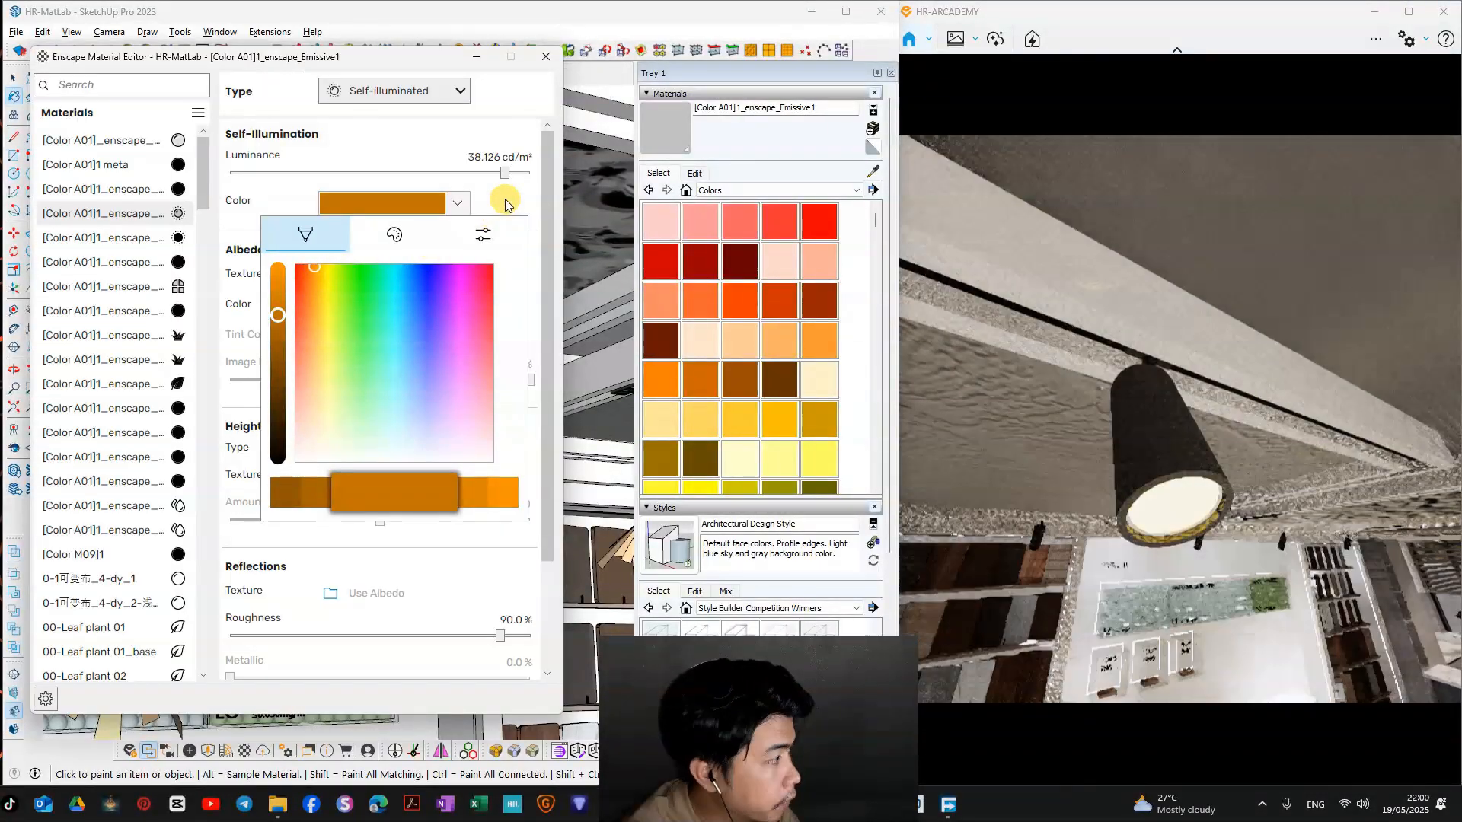
click(318, 269)
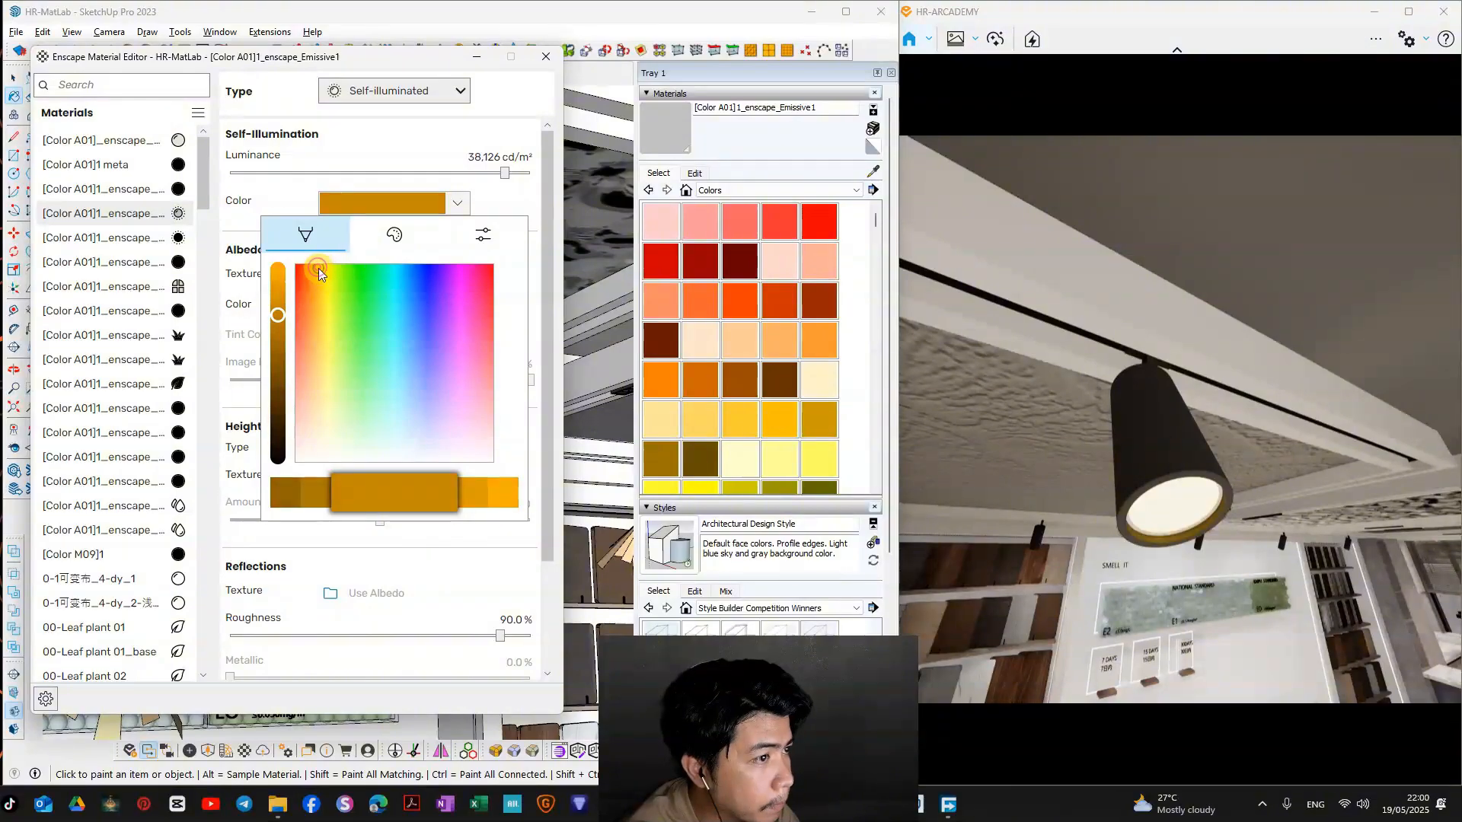
click(312, 269)
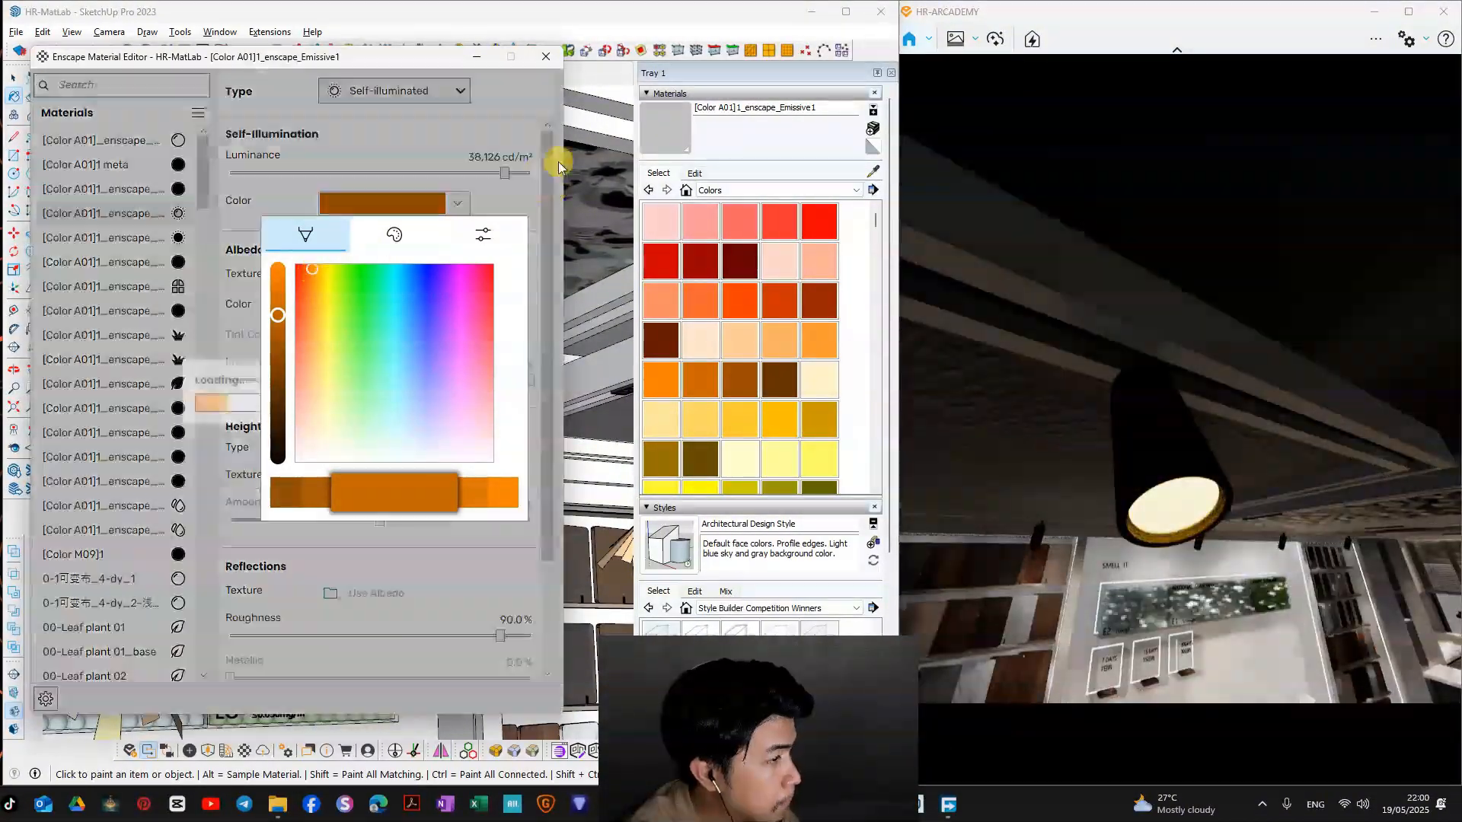
click(521, 196)
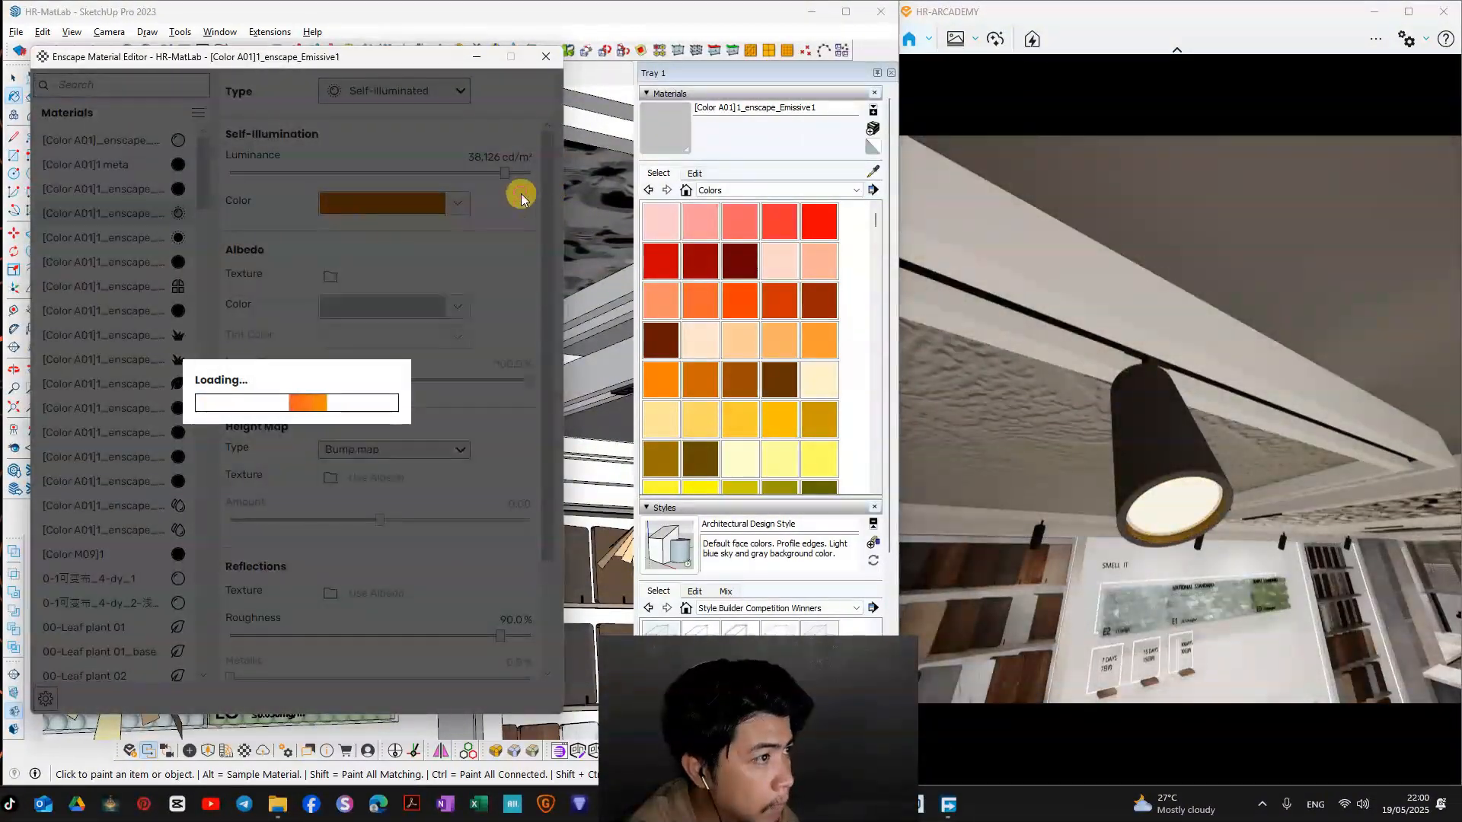
click(546, 56)
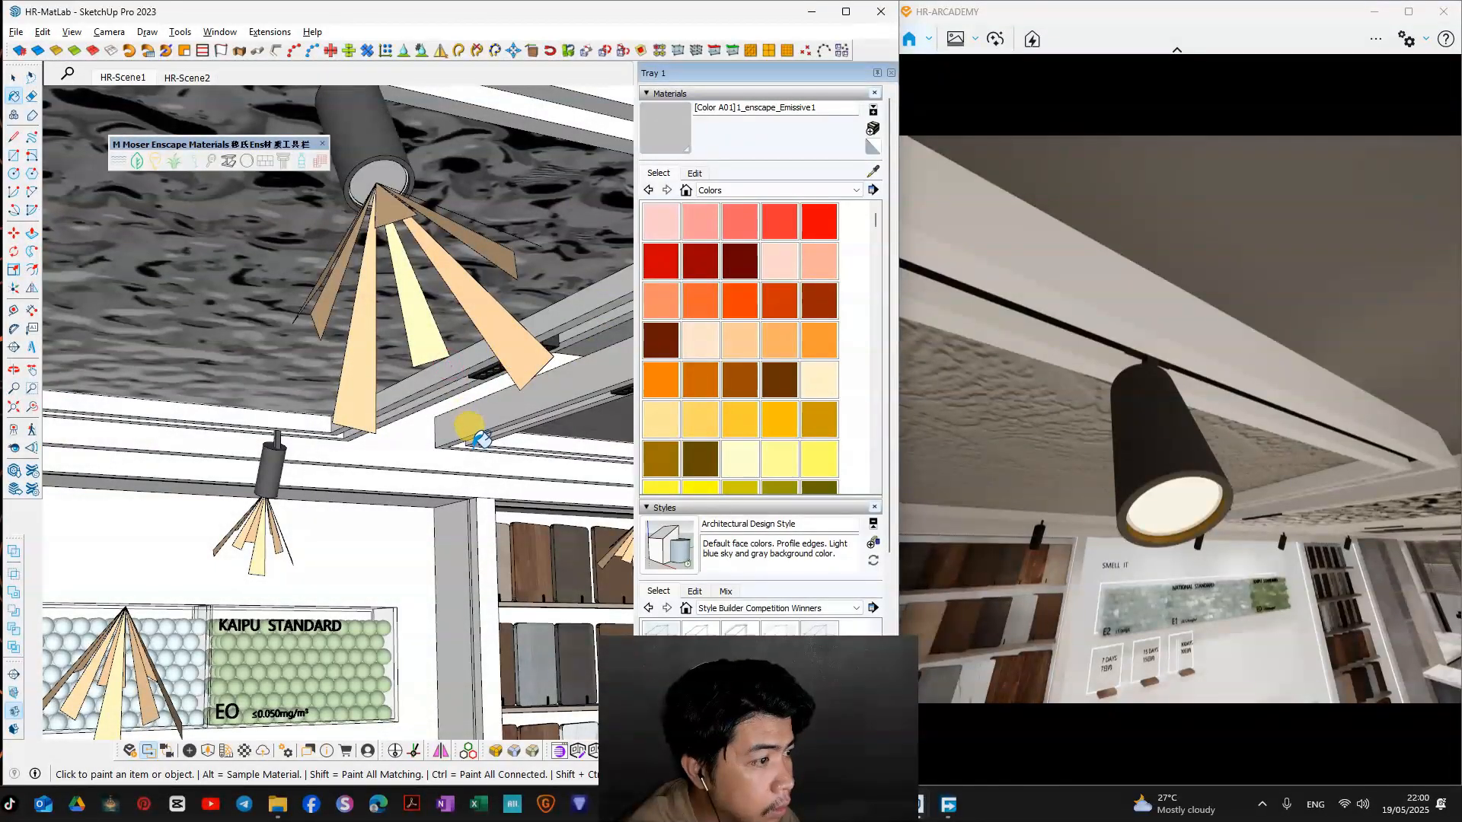
Step: Reposition the floating M Moser Enscape Materials toolbar over the showroom model
mouse_move(472, 447)
mouse_down()
mouse_move(434, 424)
mouse_move(460, 574)
mouse_move(375, 564)
mouse_move(390, 446)
mouse_move(613, 447)
mouse_up()
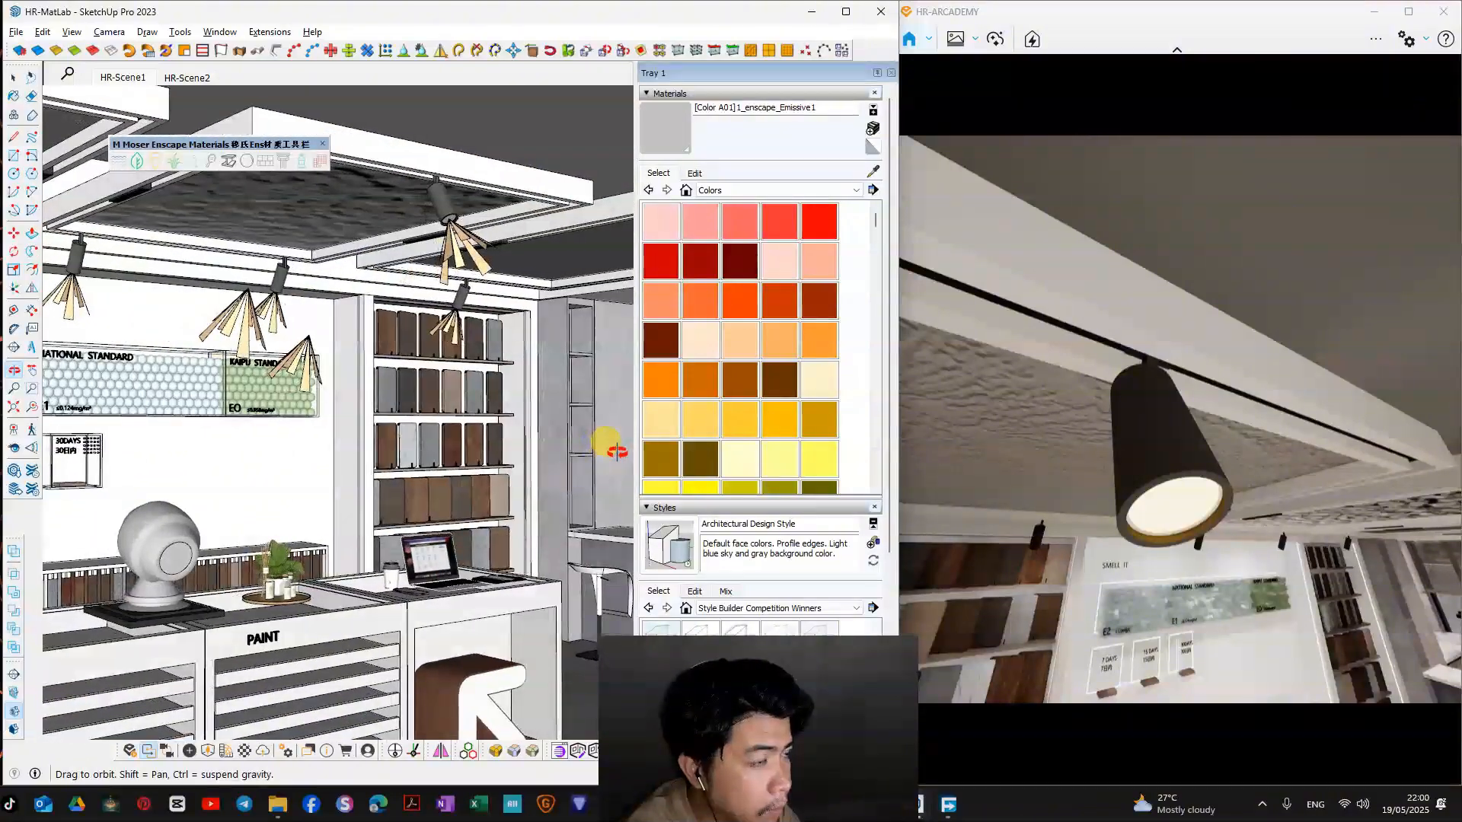
key(space)
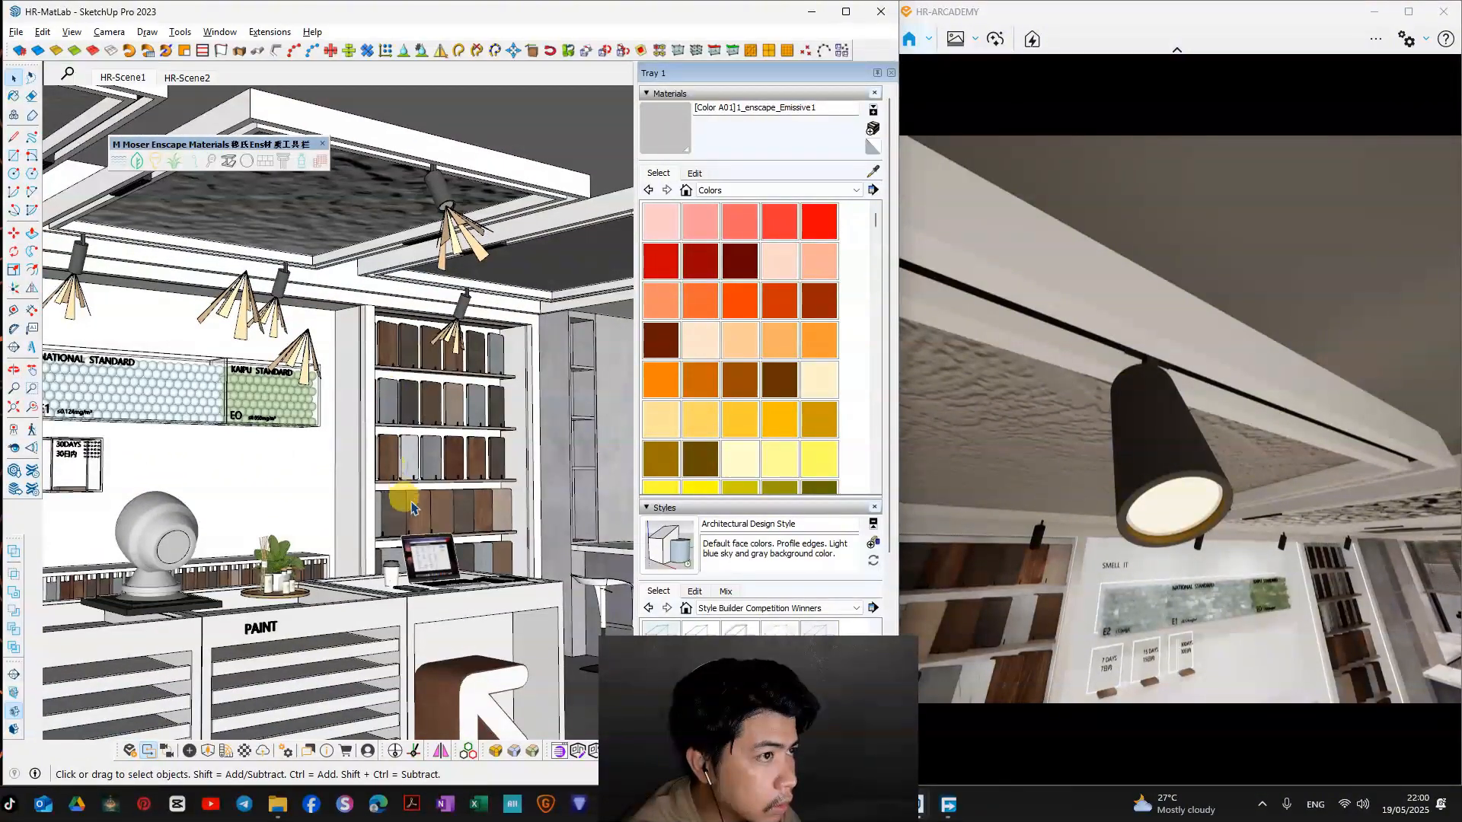
mouse_move(411, 508)
middle_down()
mouse_move(369, 456)
mouse_move(287, 460)
mouse_move(307, 486)
mouse_move(422, 493)
middle_up()
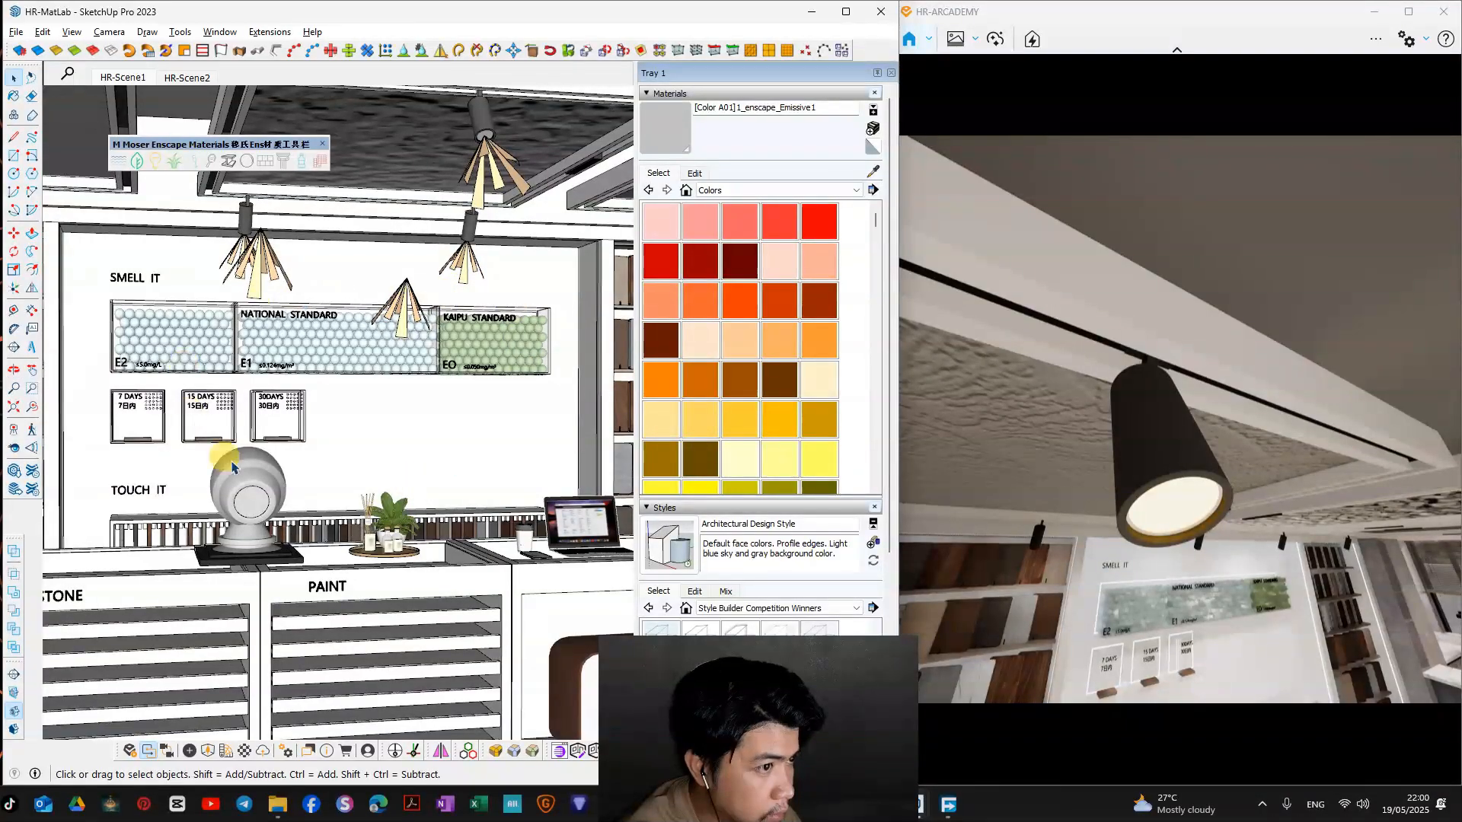
middle_drag(356, 440, 381, 487)
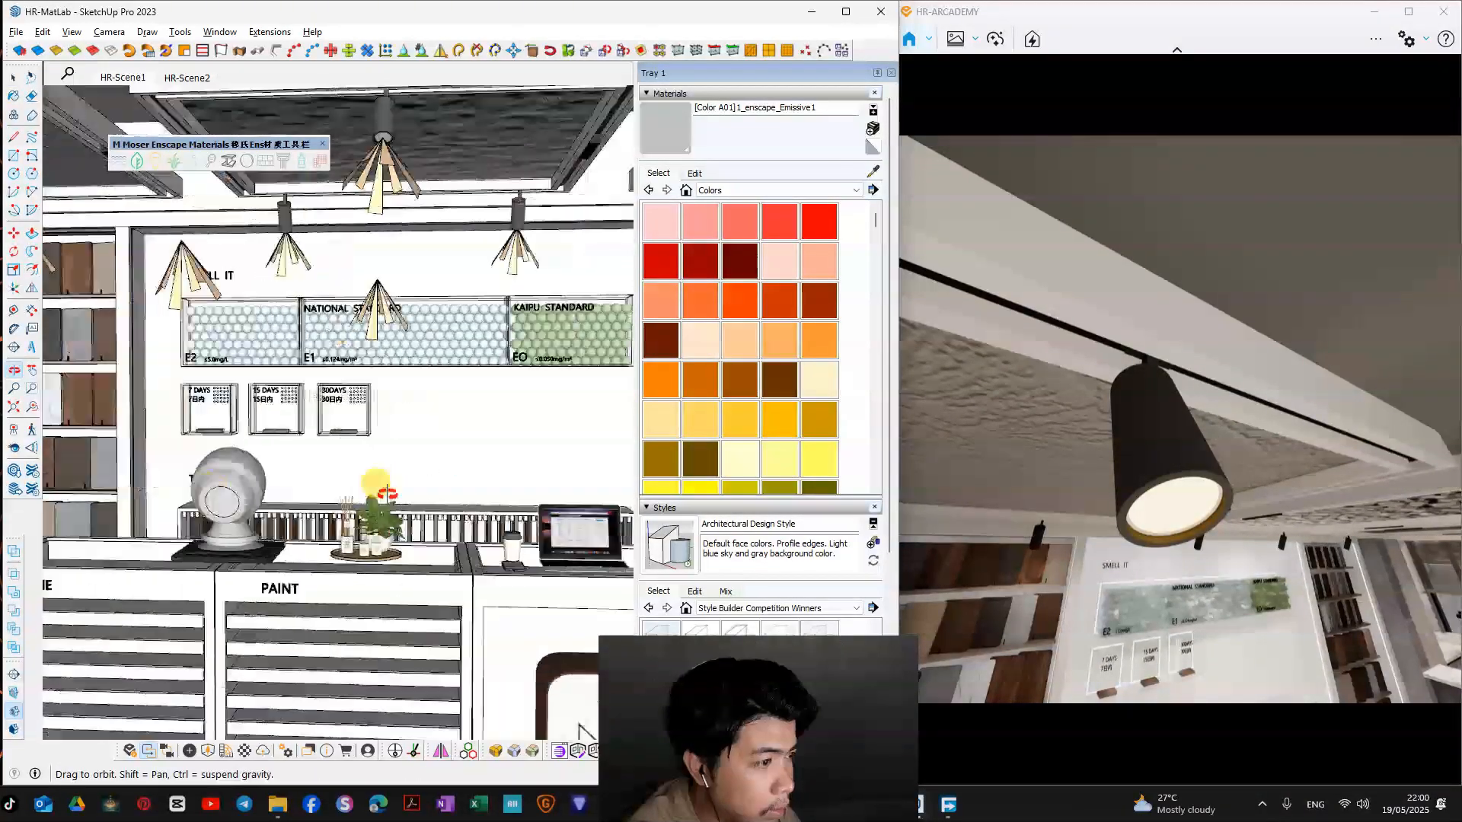
drag(306, 152, 504, 273)
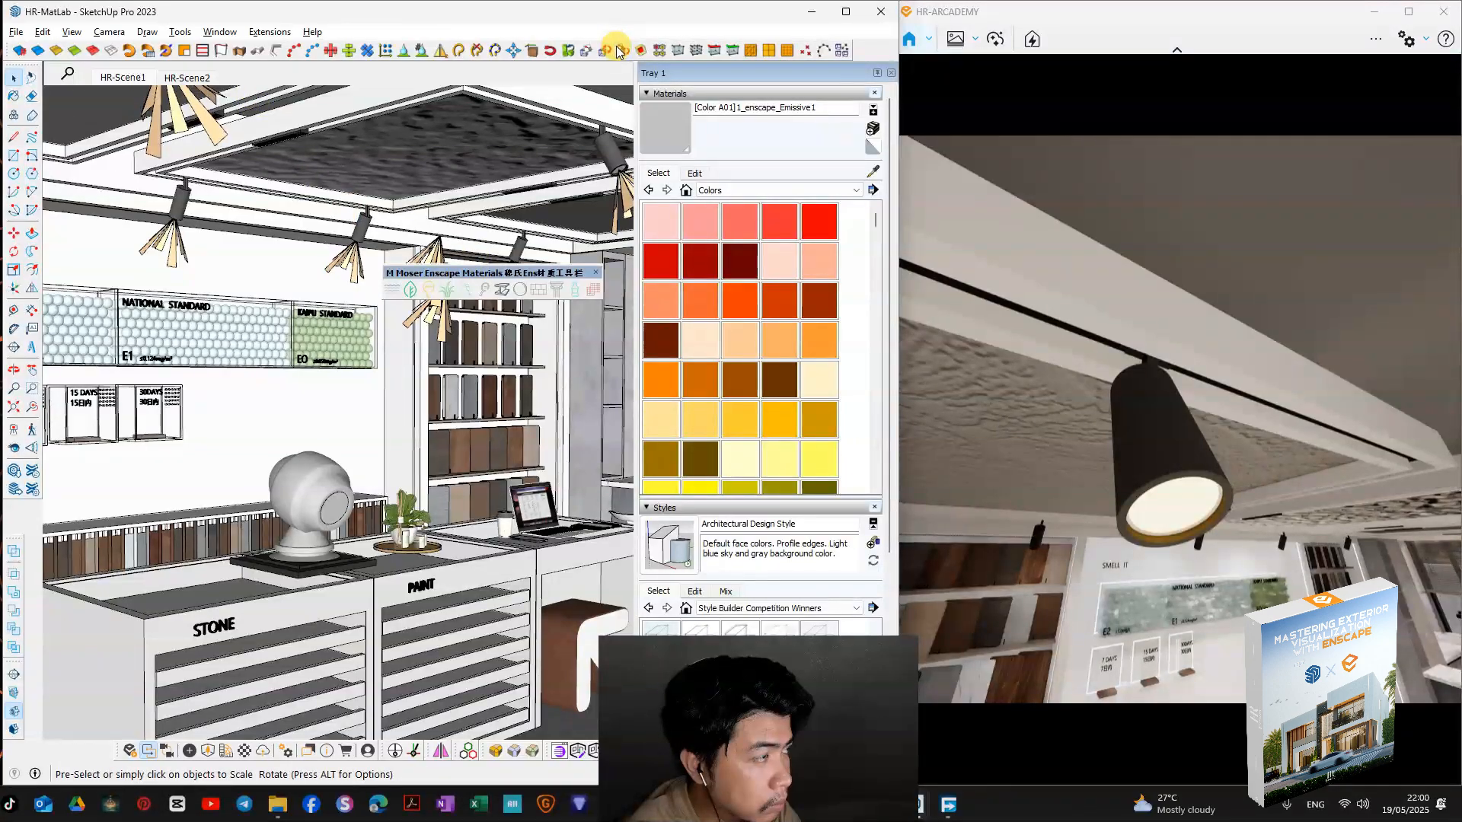
drag(546, 263, 505, 241)
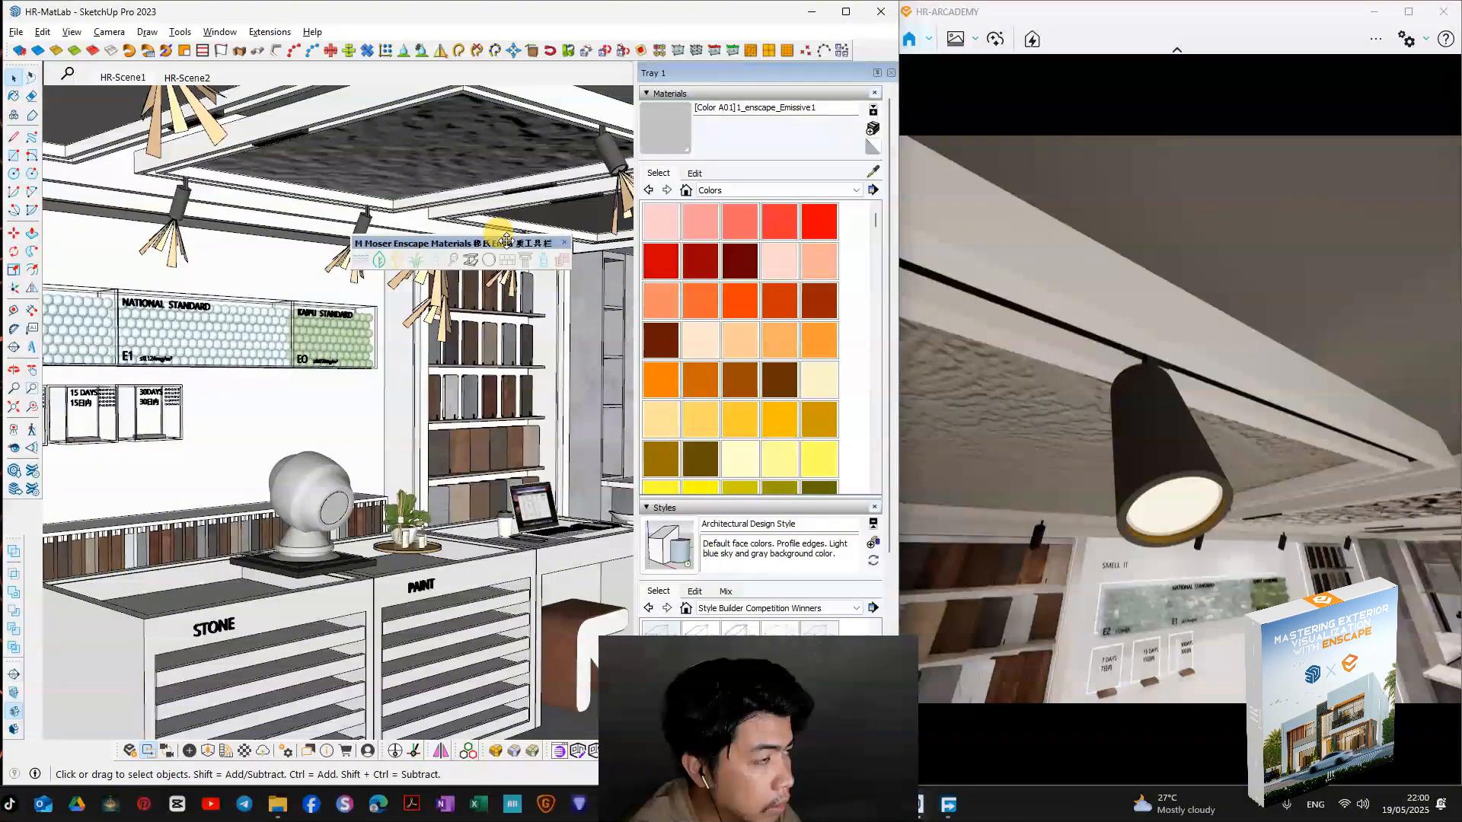
drag(506, 241, 464, 245)
Step: Examine the ceiling, spotlights and material preview ball on the counter in both the model and the Enscape render
mouse_move(510, 318)
middle_down()
mouse_move(233, 323)
mouse_move(385, 368)
mouse_move(522, 326)
mouse_move(522, 367)
mouse_move(246, 349)
mouse_move(457, 339)
middle_up()
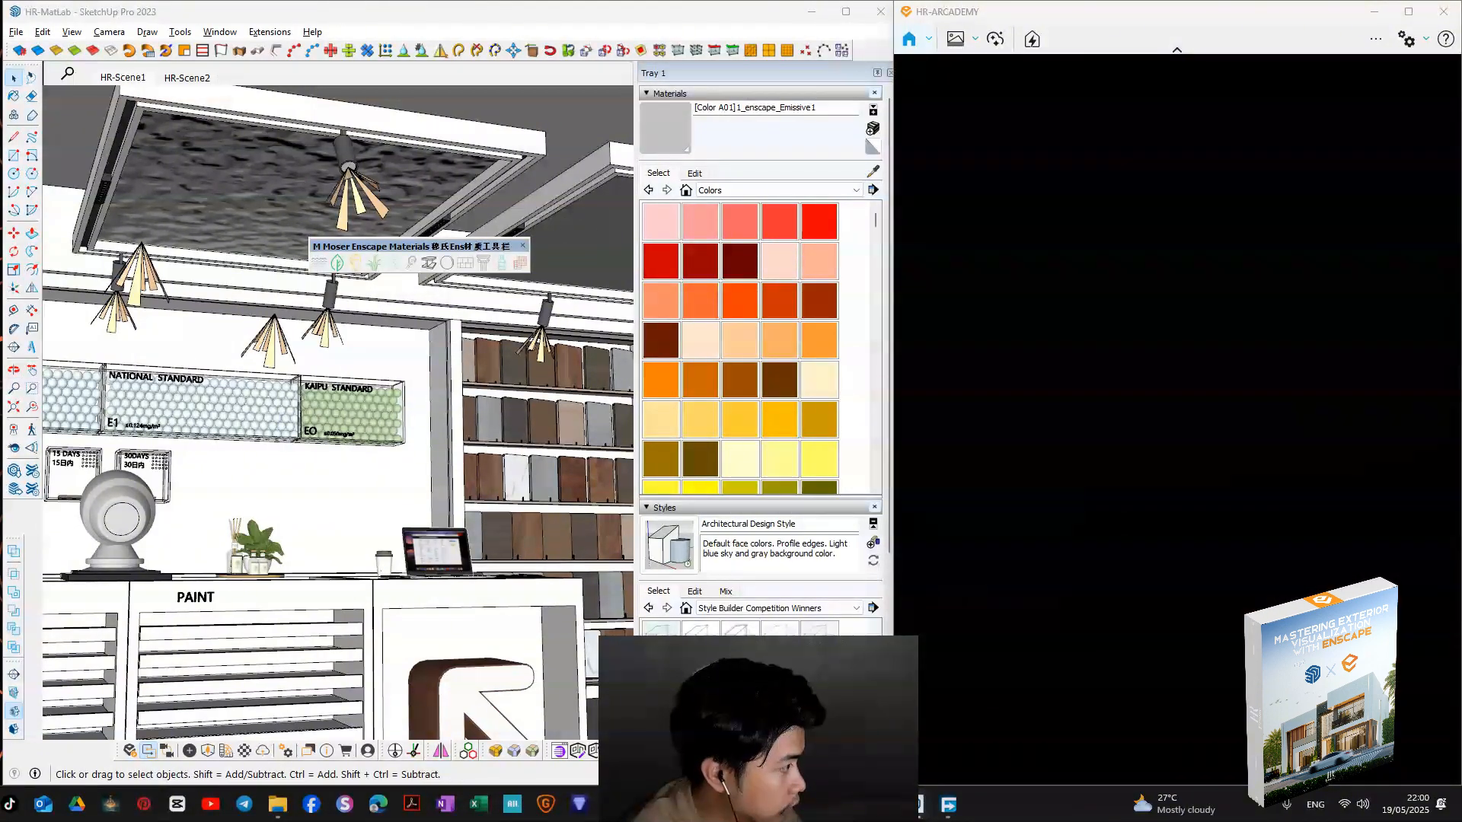
right_drag(1203, 427, 1279, 421)
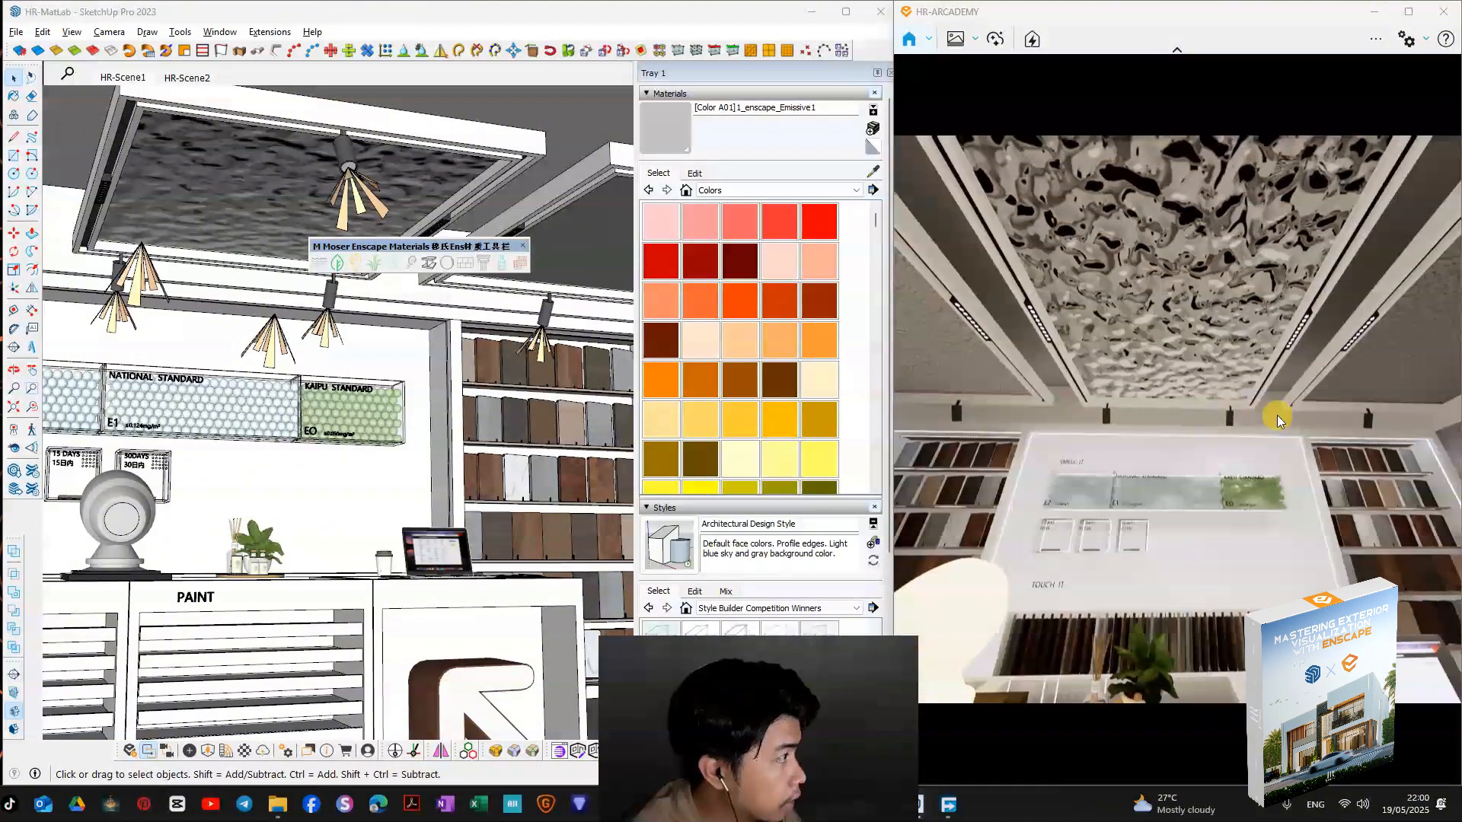
mouse_move(510, 408)
middle_down()
mouse_move(438, 407)
mouse_move(512, 404)
mouse_move(501, 423)
middle_up()
scroll(425, 425, up, 2)
mouse_move(1178, 468)
right_down()
mouse_move(1152, 465)
mouse_move(1245, 473)
right_up()
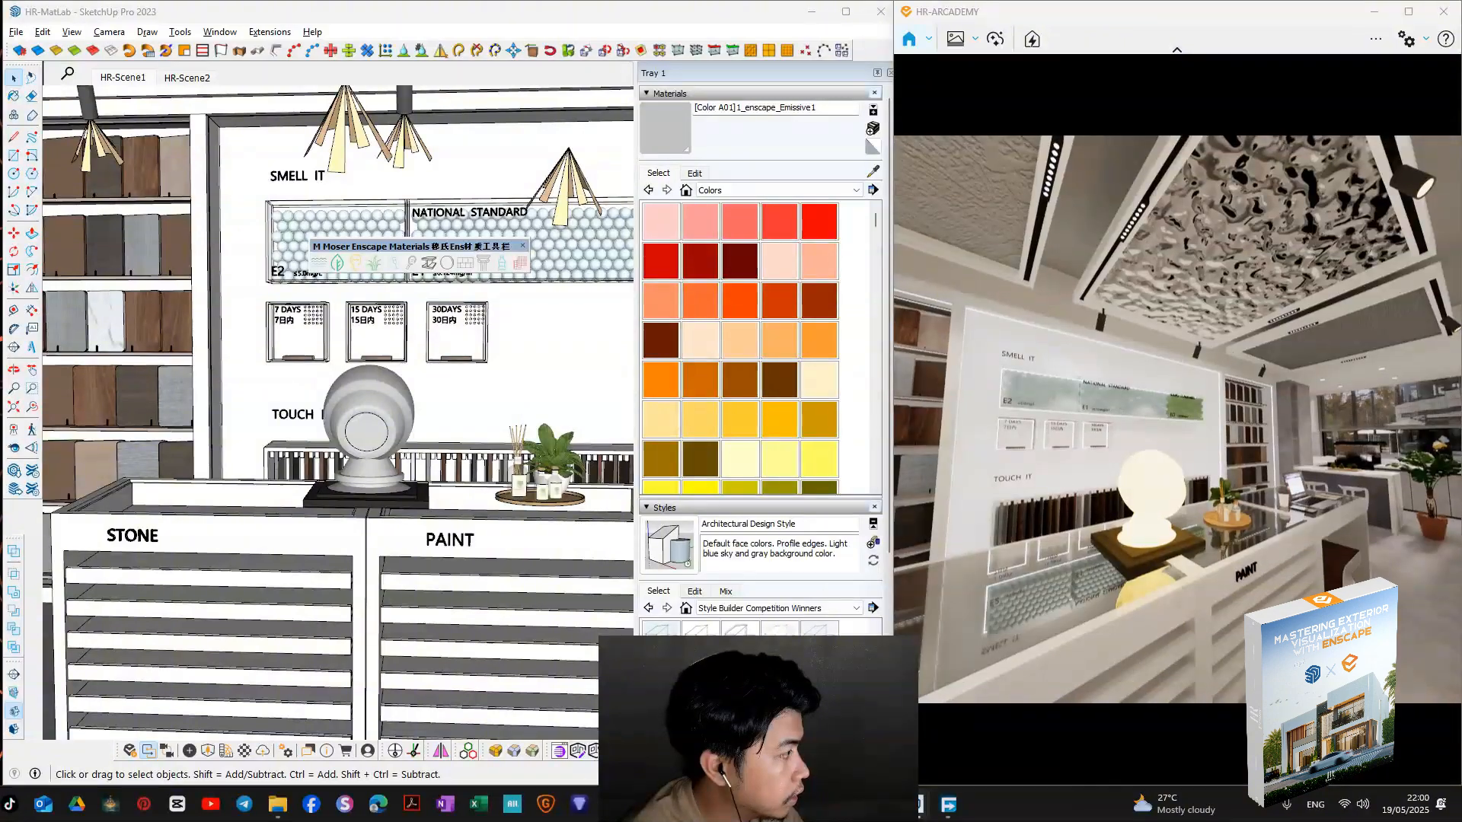